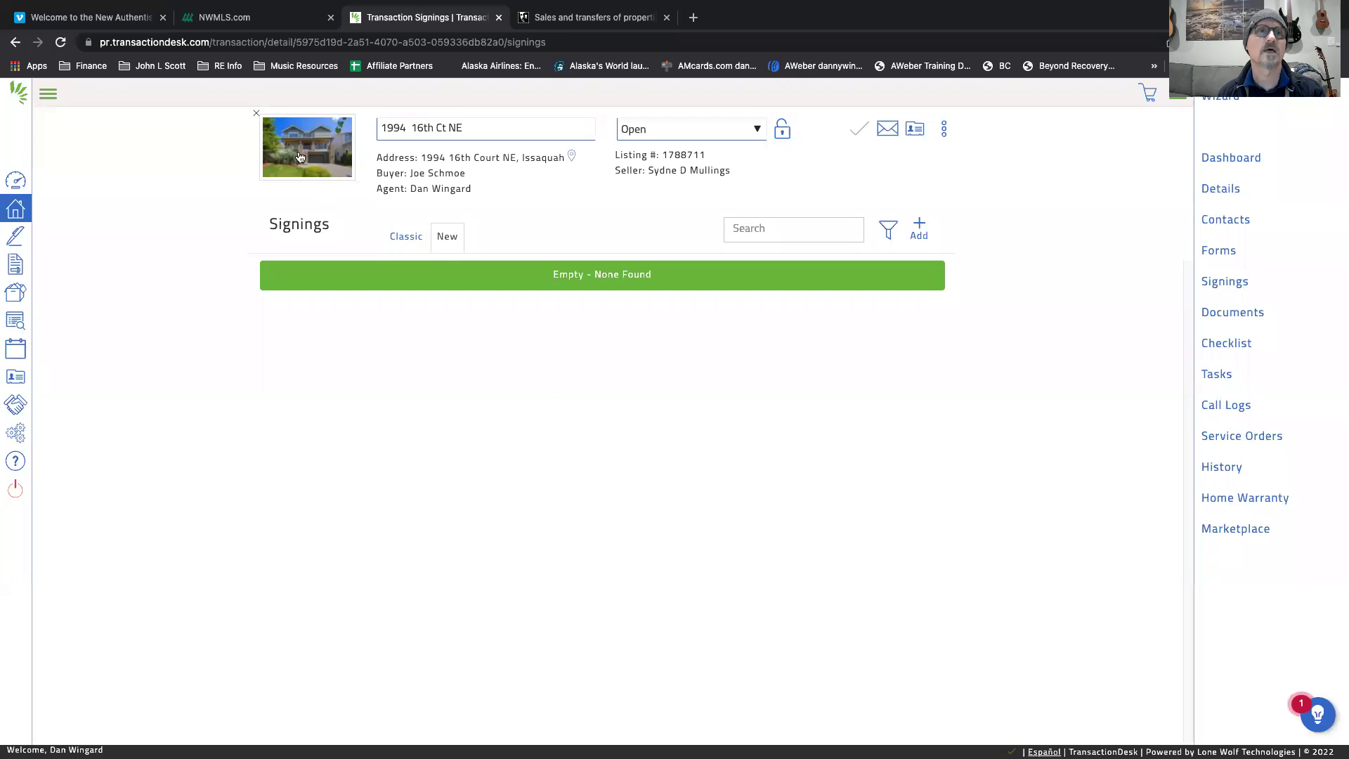
left_click(221, 21)
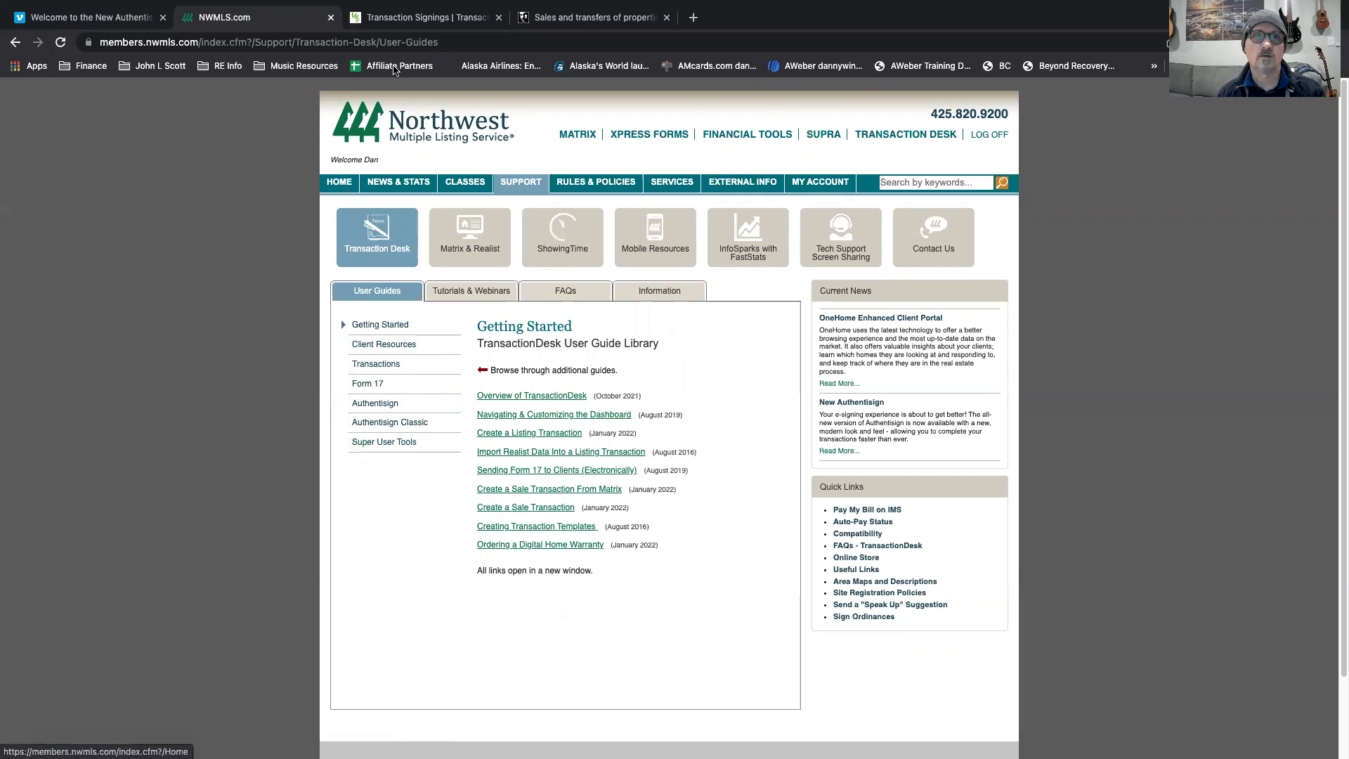
left_click(360, 18)
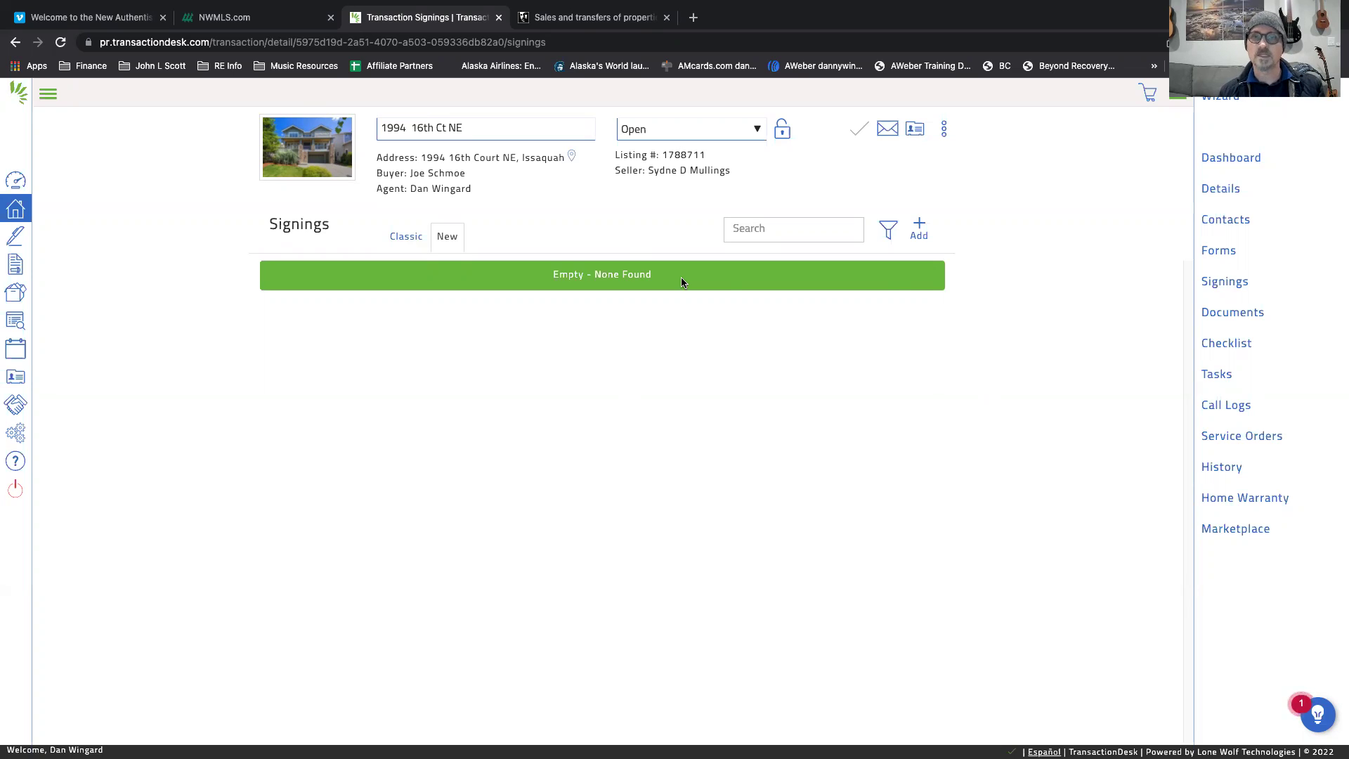
Start a new Authentisign signing for the transaction named 'Schmoe and Seller Agreement'.
left_click(1214, 282)
left_click(919, 229)
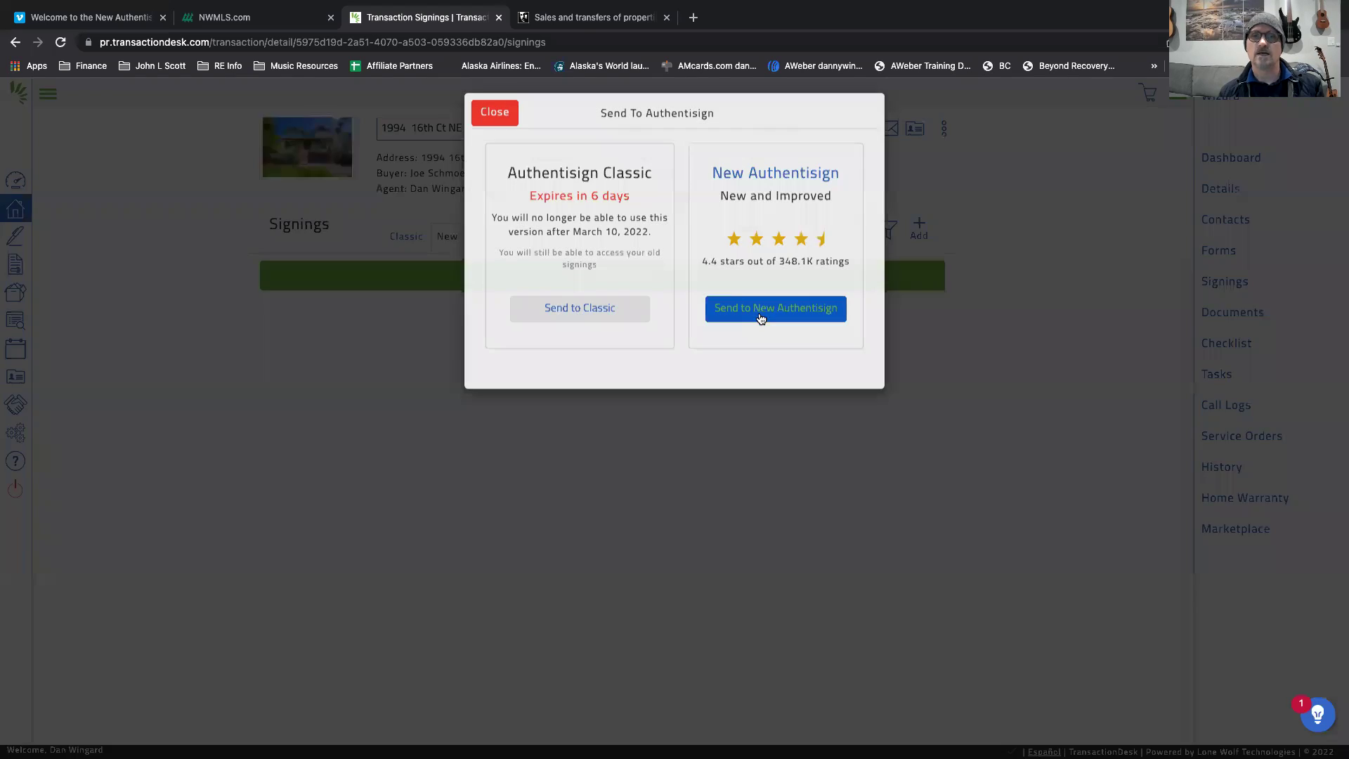
left_click(760, 317)
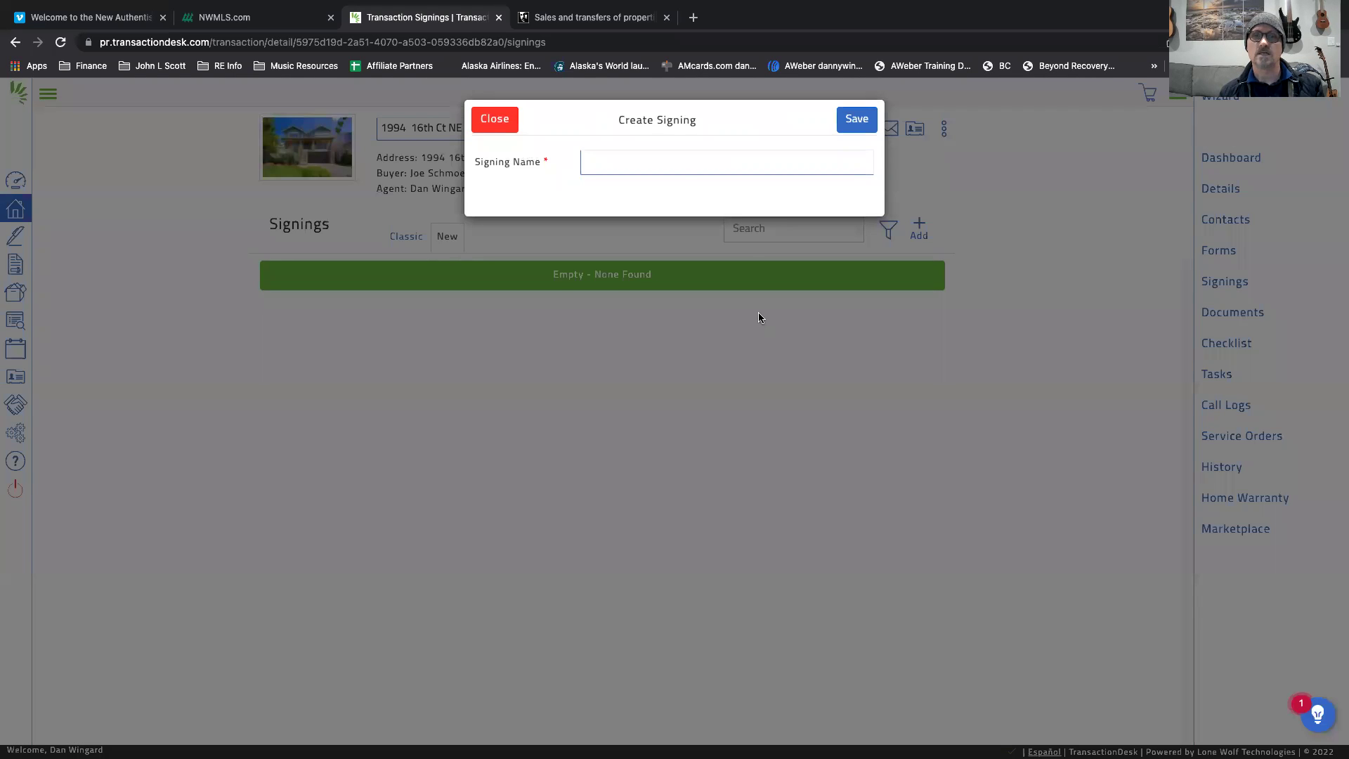
left_click(653, 169)
type("S")
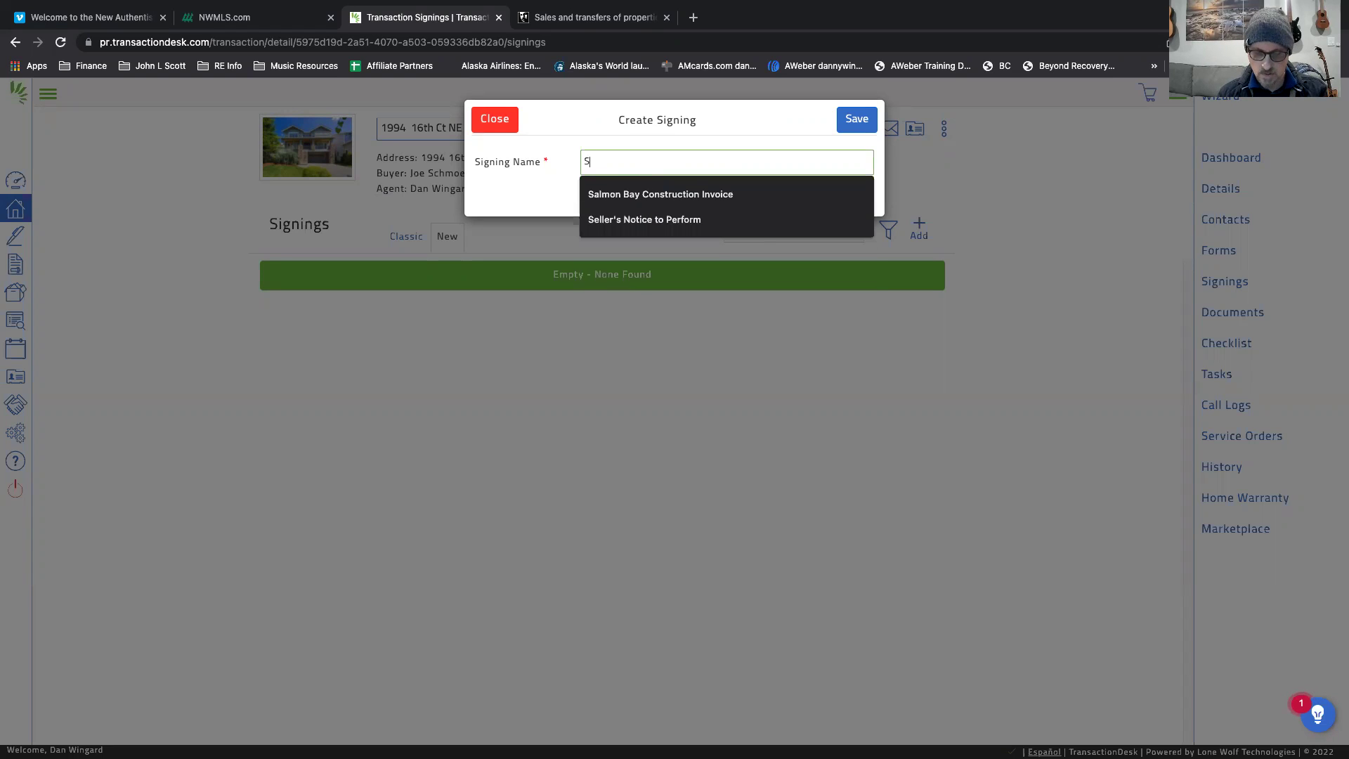
type("m")
key("BackSpace")
type("ch")
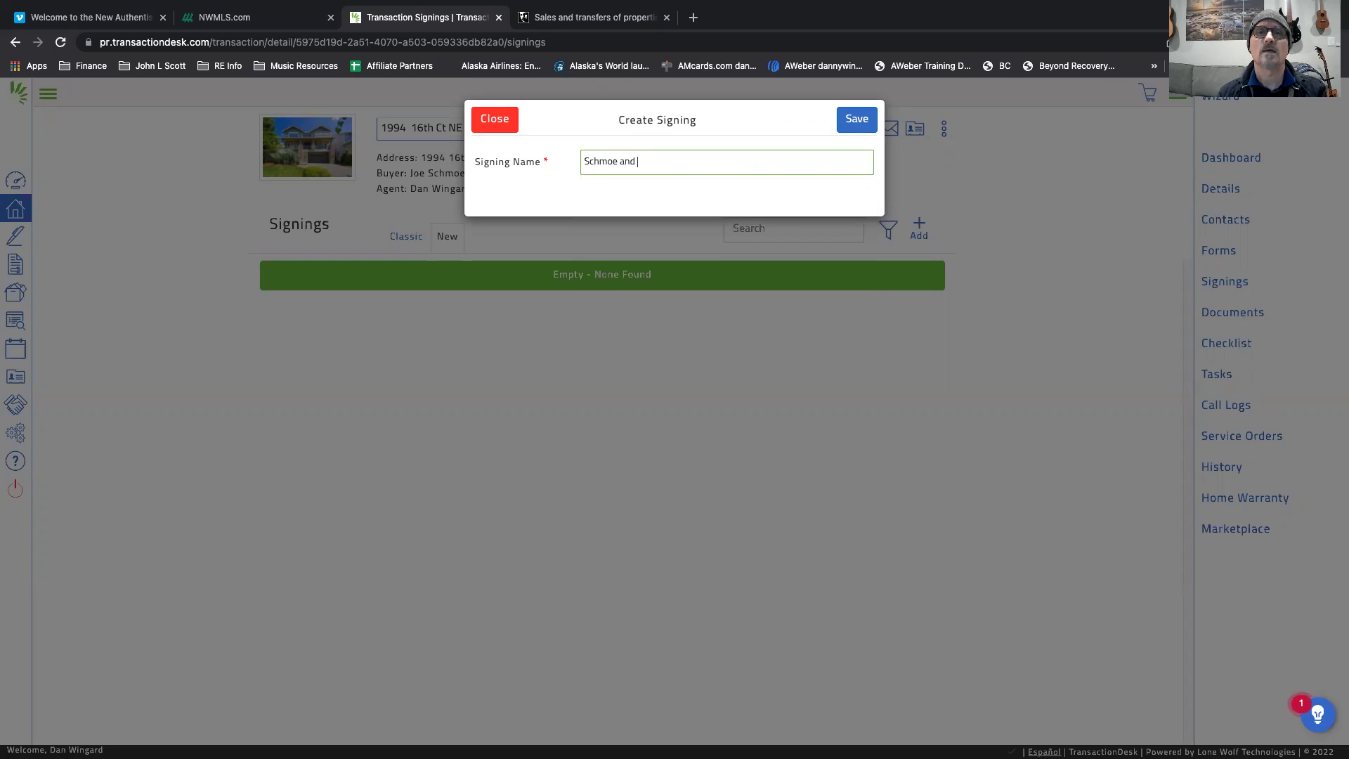
type("moe and Seller")
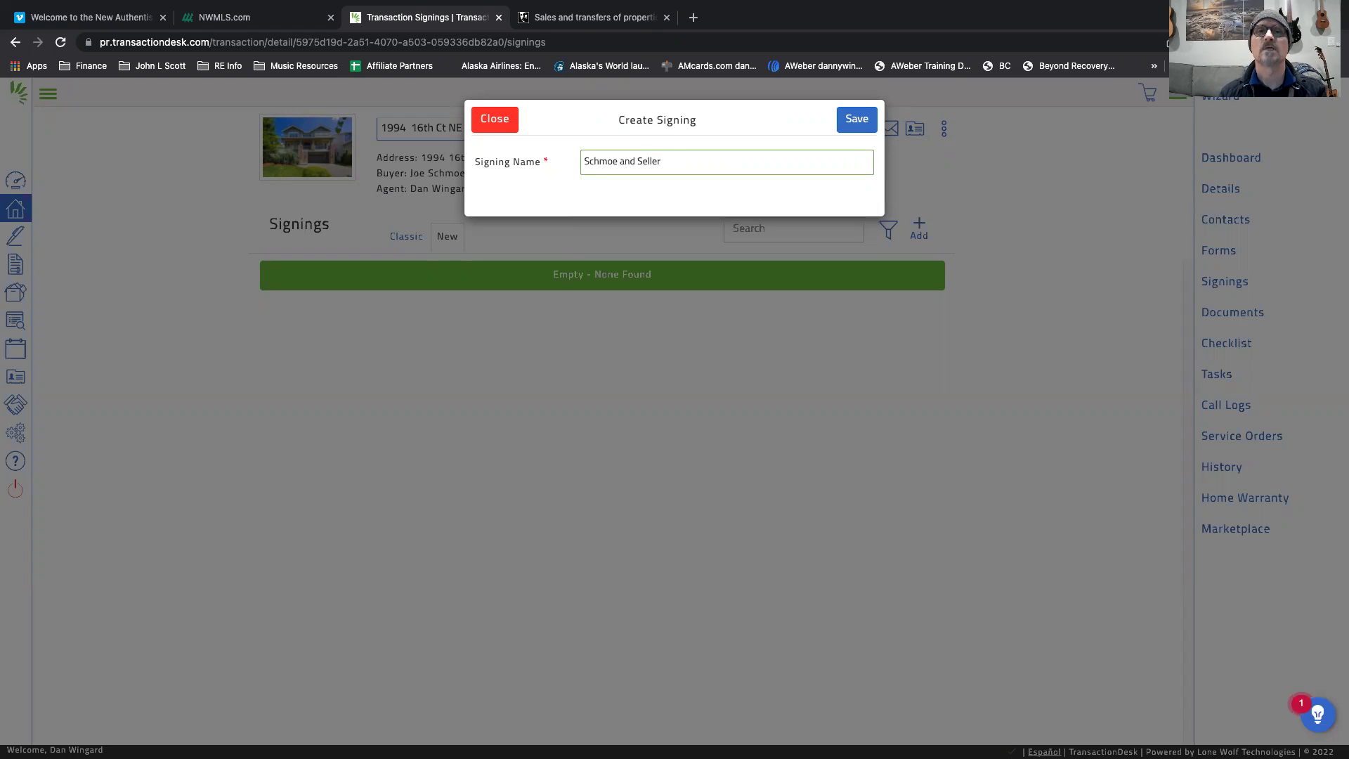
type(" Agree")
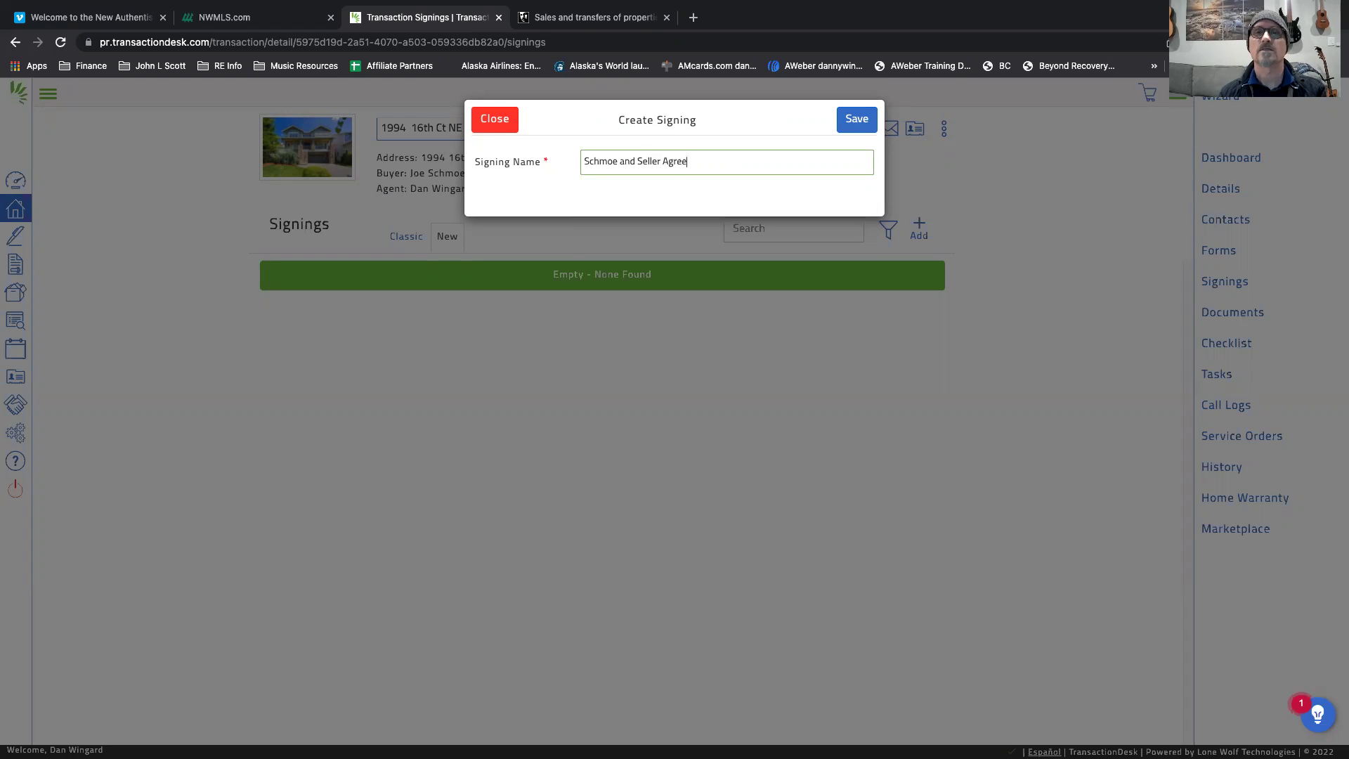
type("ment")
Save the signing and add the Buyer Broker and Buyer from the transaction as signers.
left_click(859, 118)
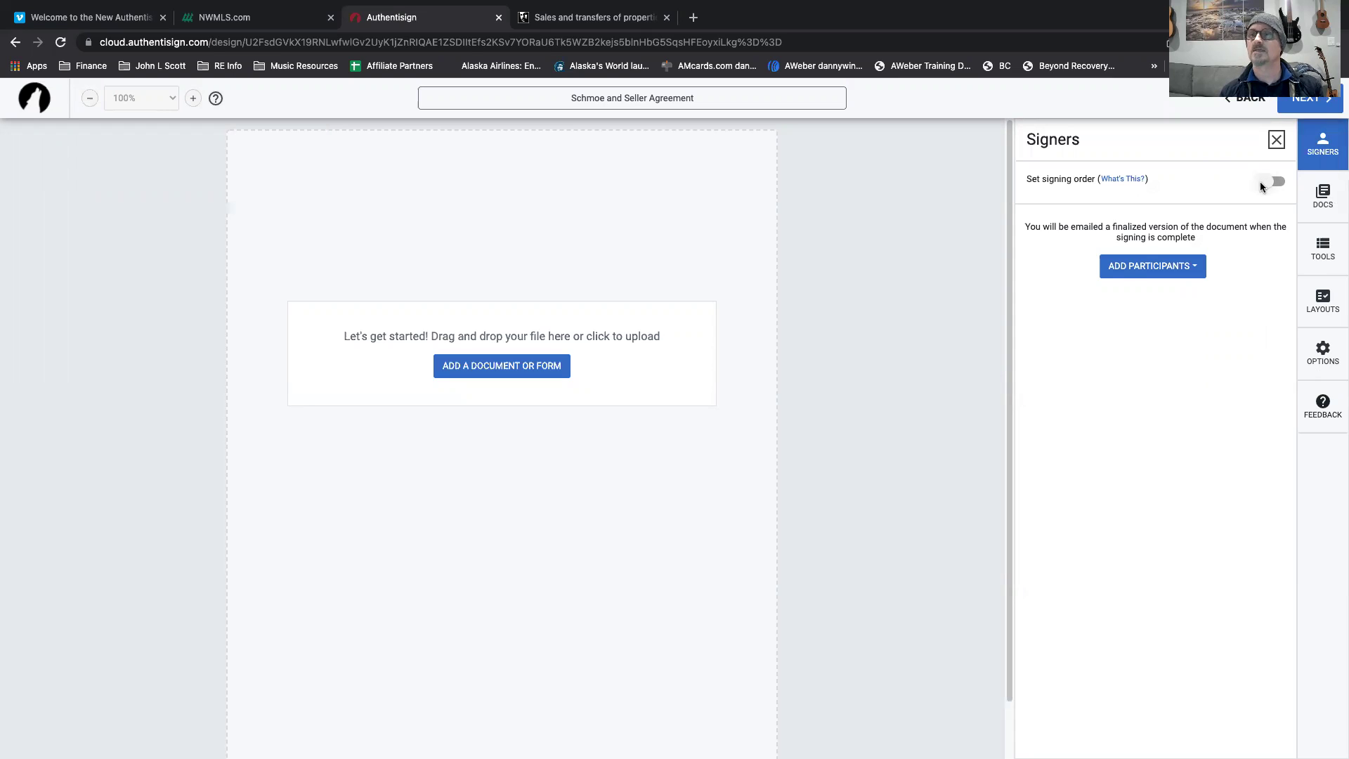
left_click(1161, 267)
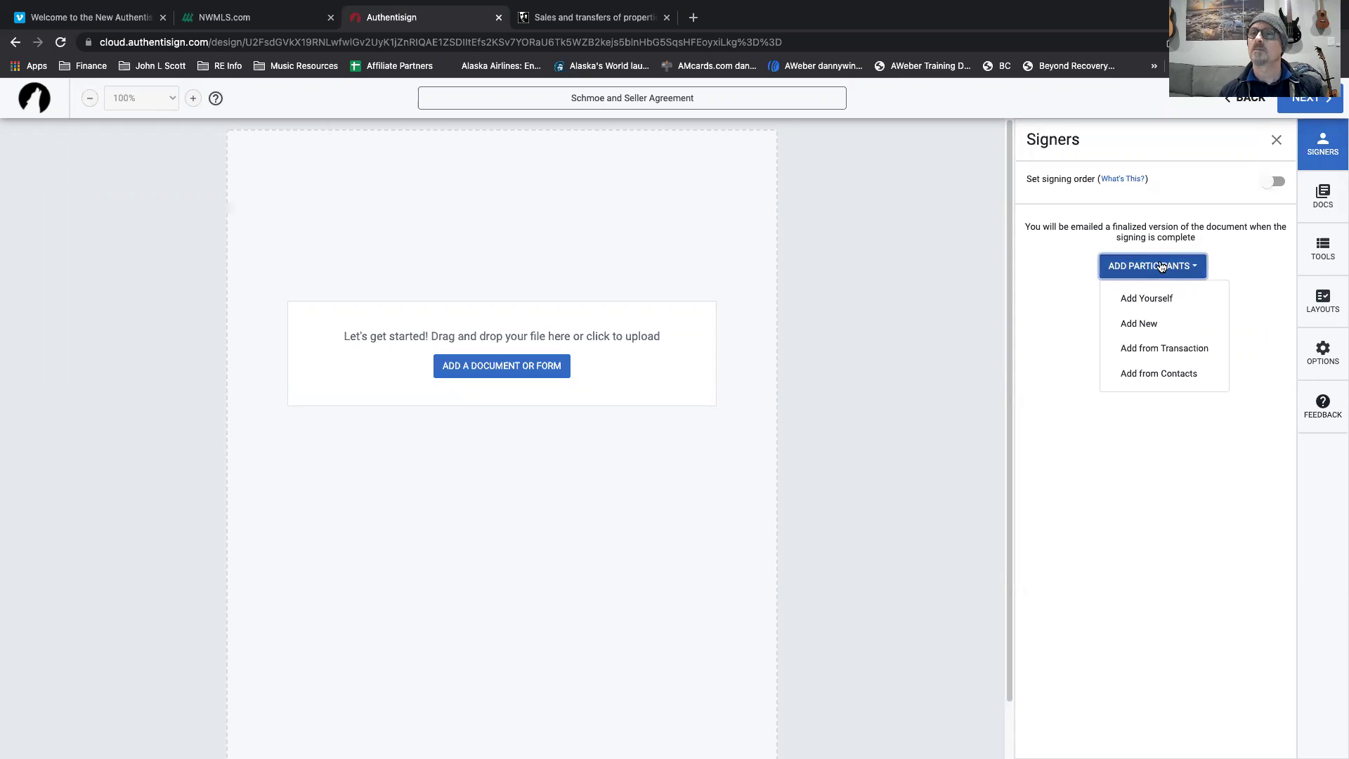
left_click(1143, 349)
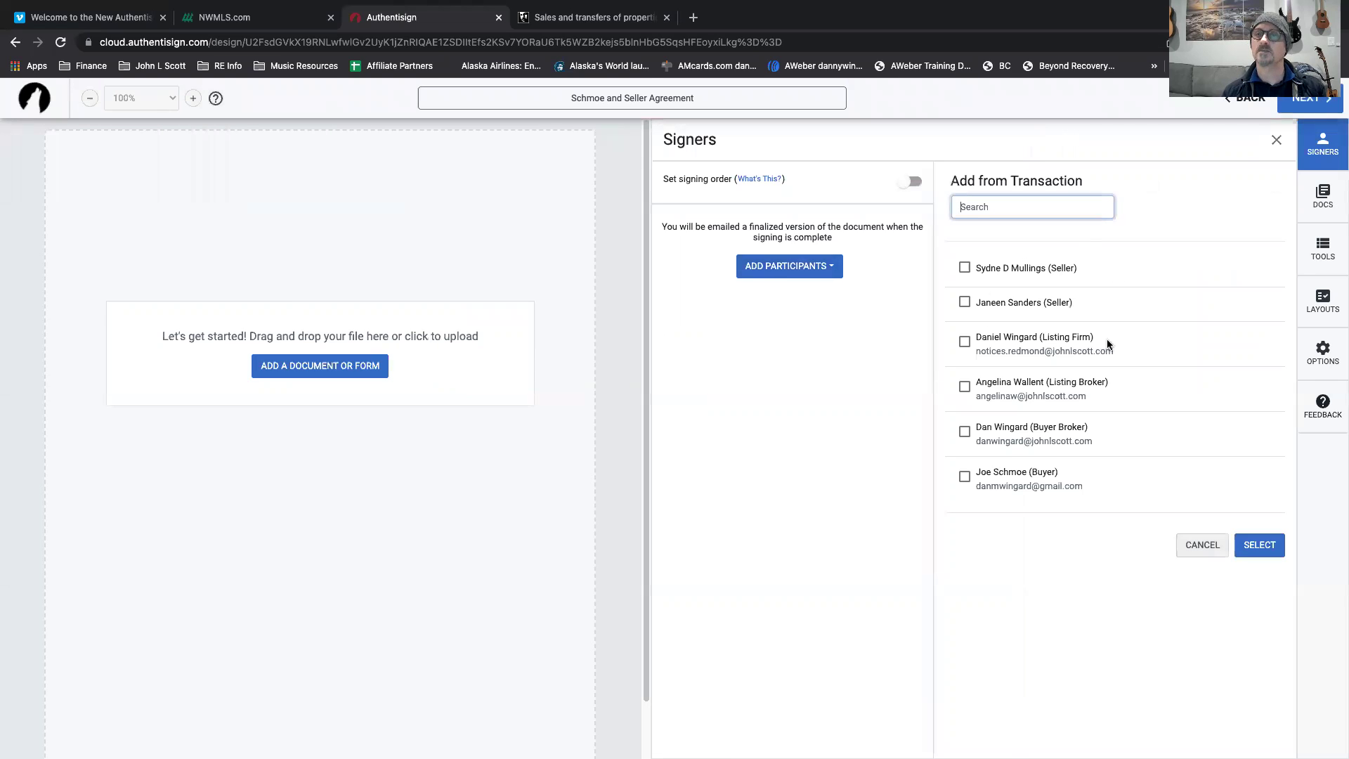
left_click(963, 432)
left_click(966, 478)
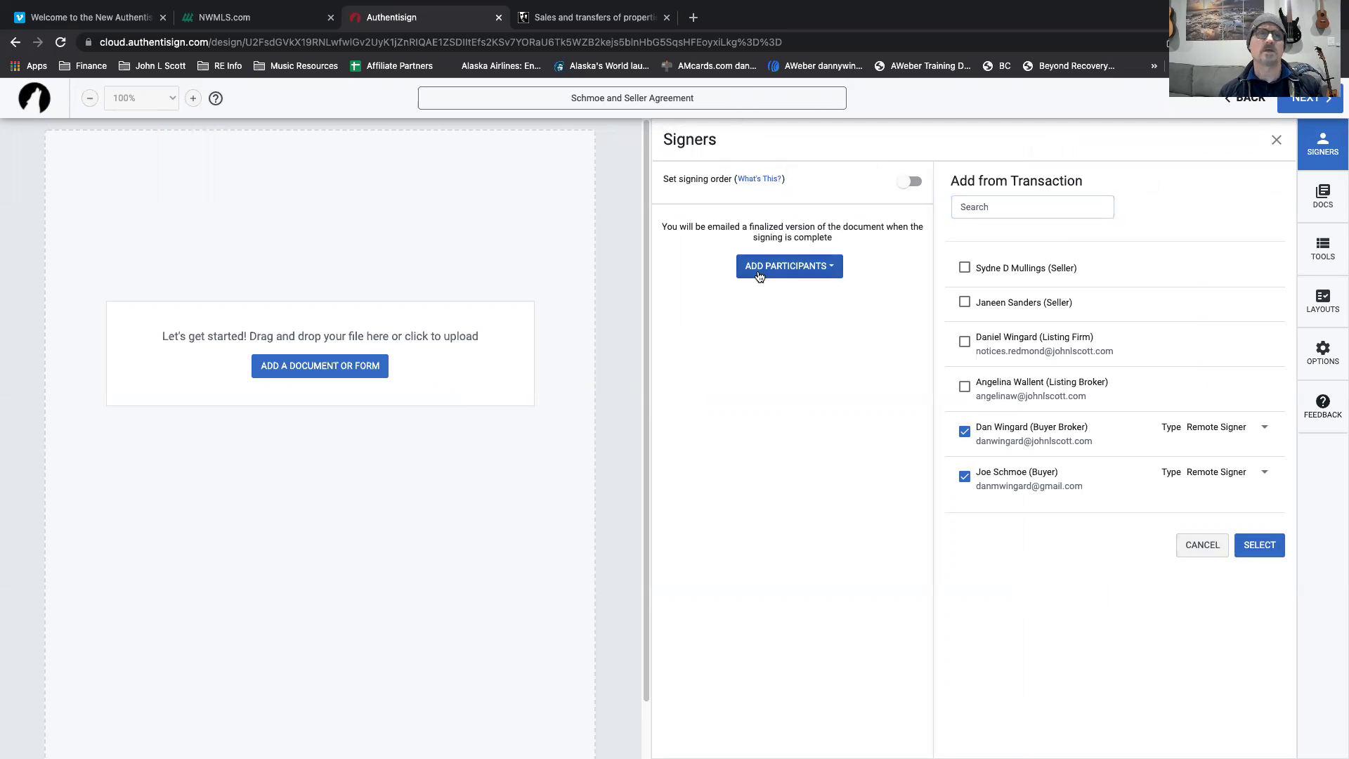
left_click(1260, 544)
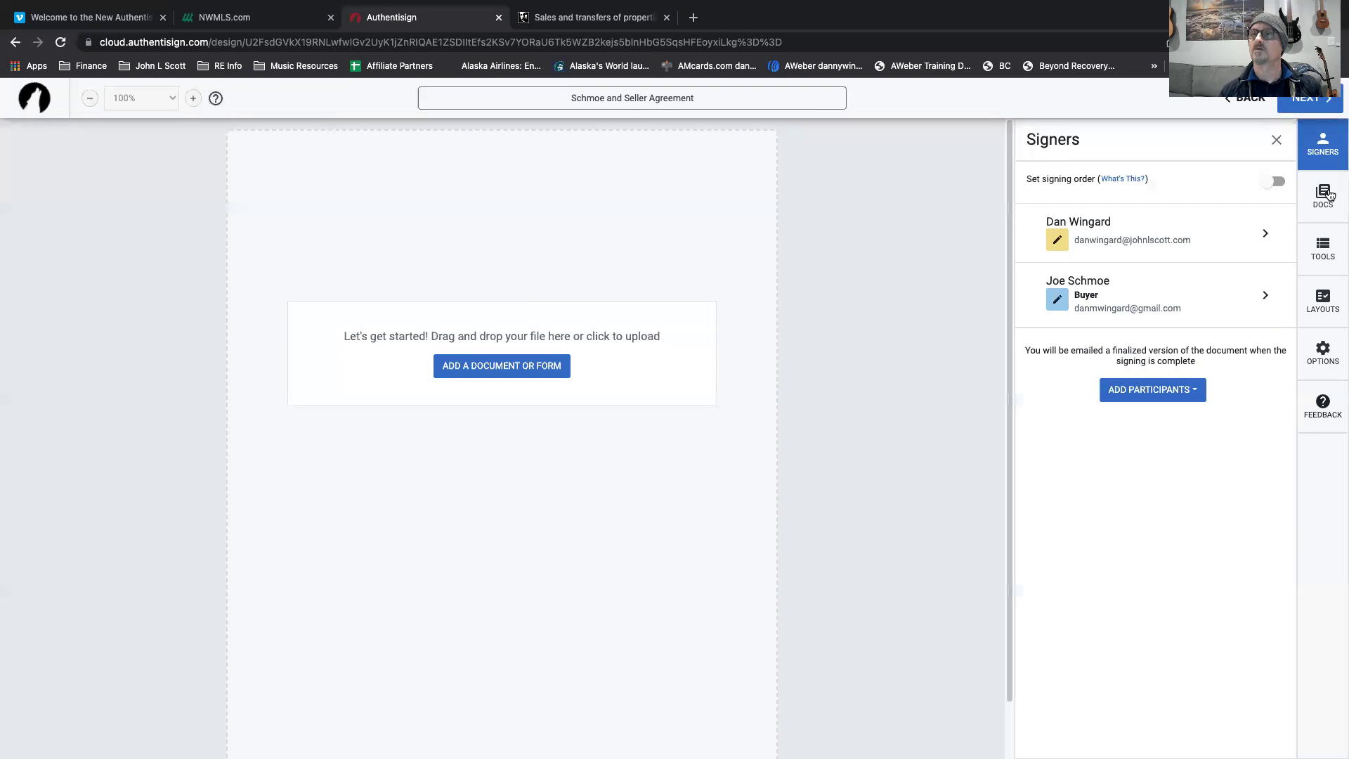
Open Add a Document or Form, look through Upload and My Files, then return to My Transaction.
left_click(513, 369)
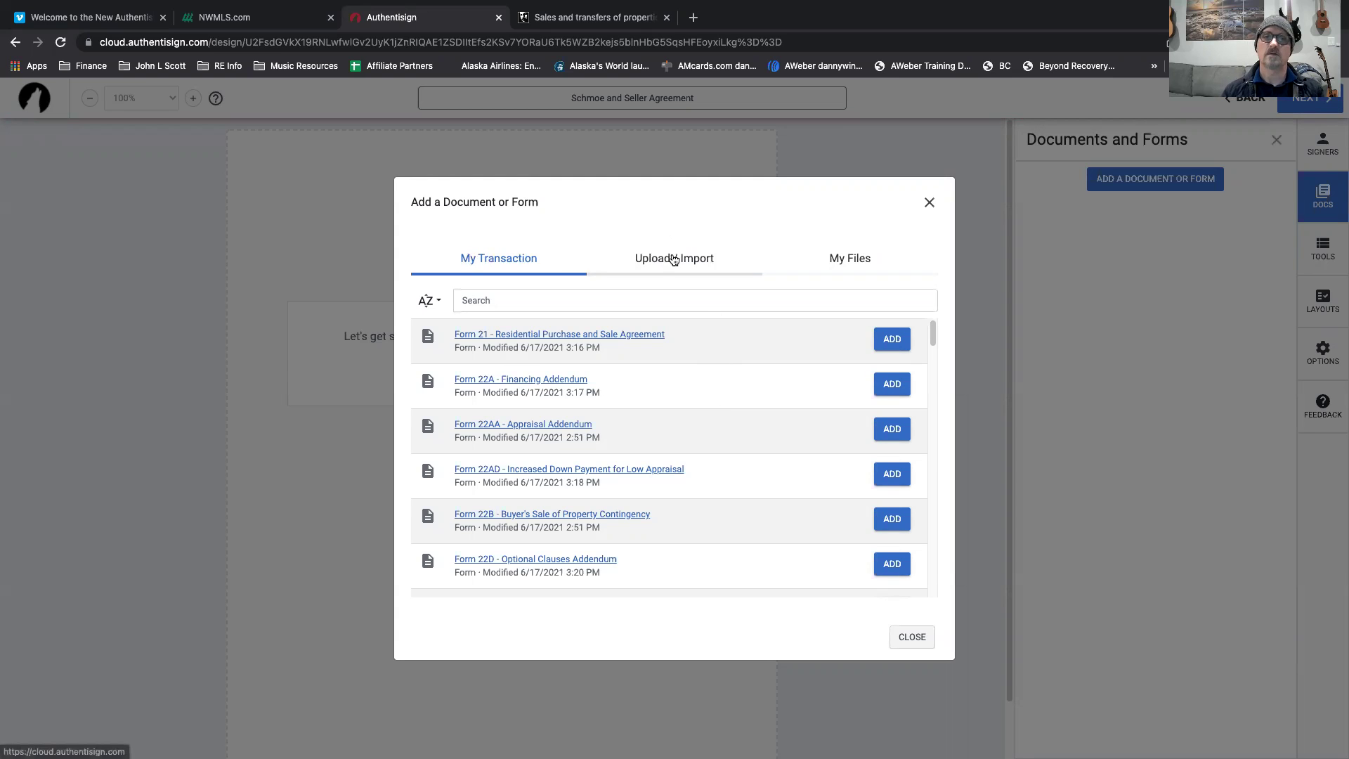
left_click(673, 260)
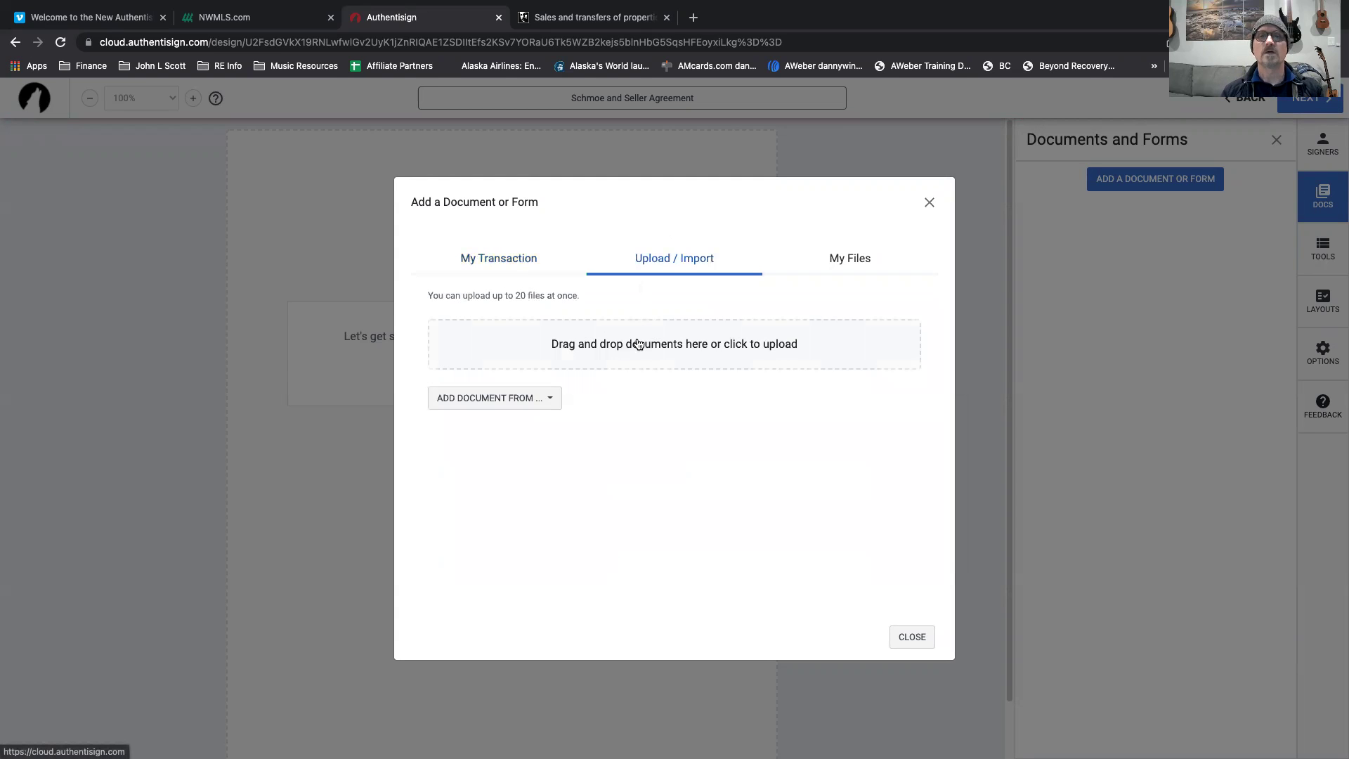
left_click(856, 260)
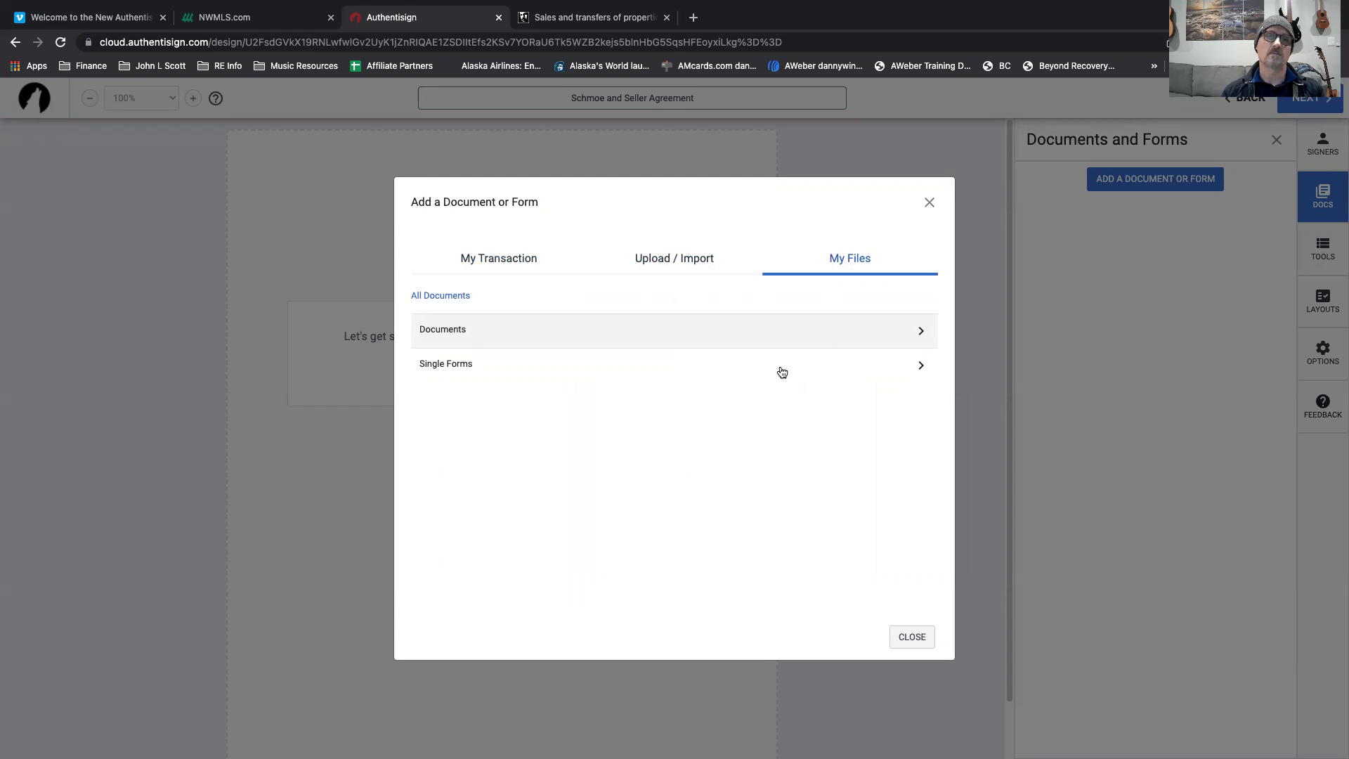
left_click(919, 332)
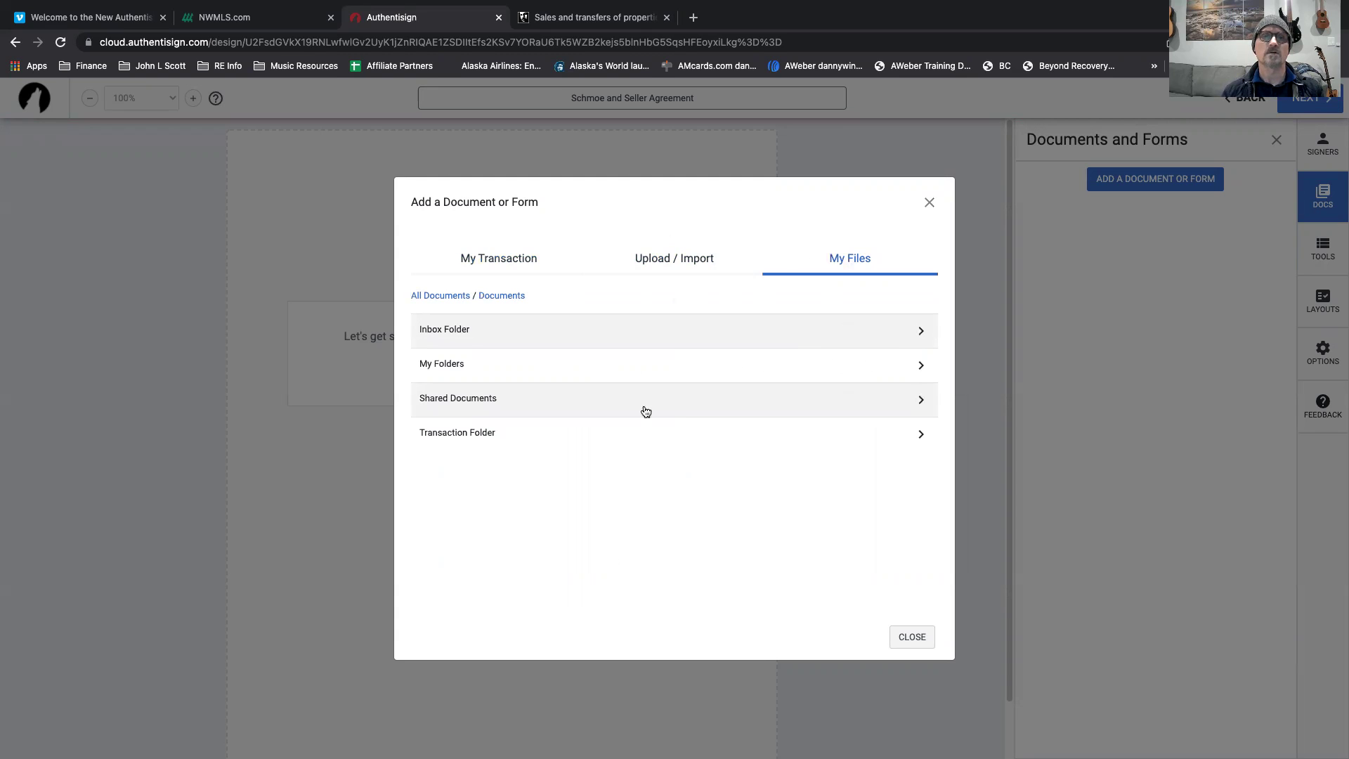
left_click(677, 264)
left_click(503, 262)
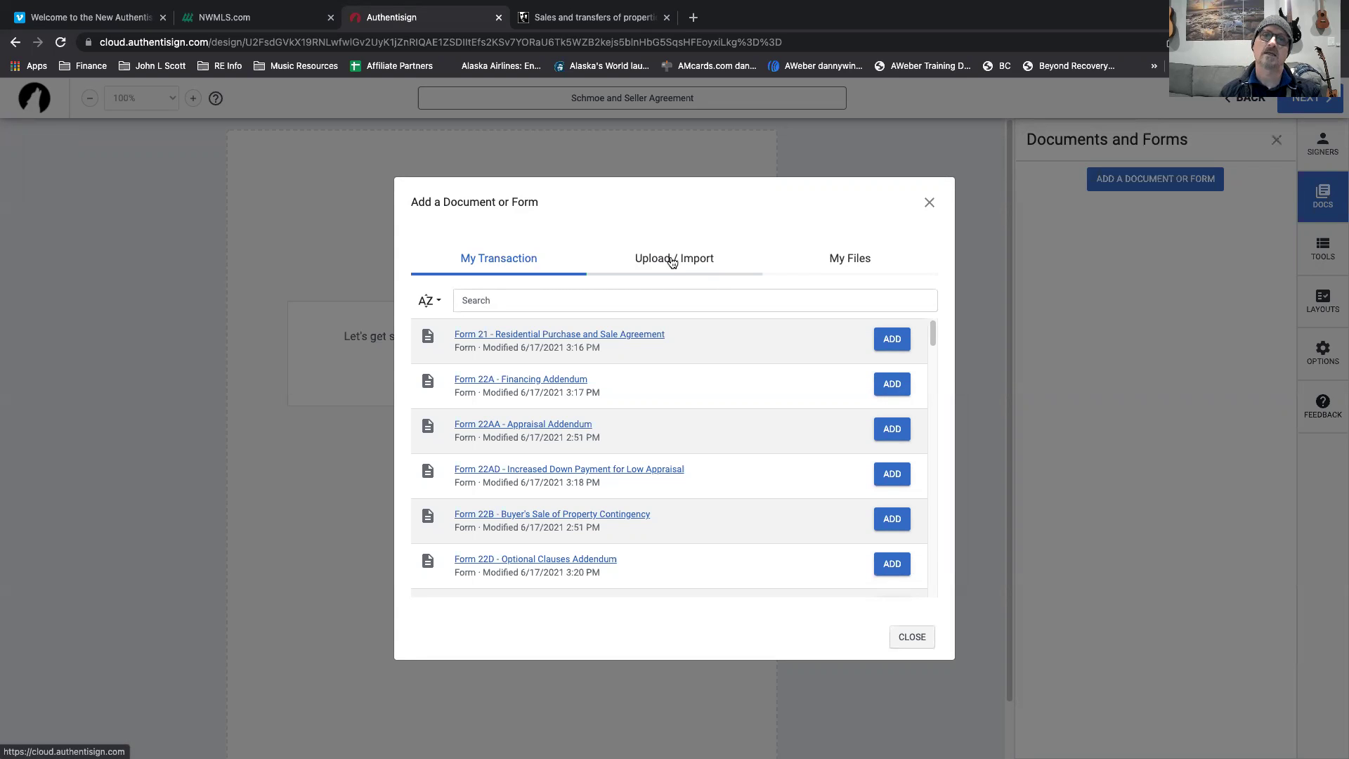
Add Form 21, Form 22D, Form 22E and Form 22EF from the transaction's form list.
left_click(891, 338)
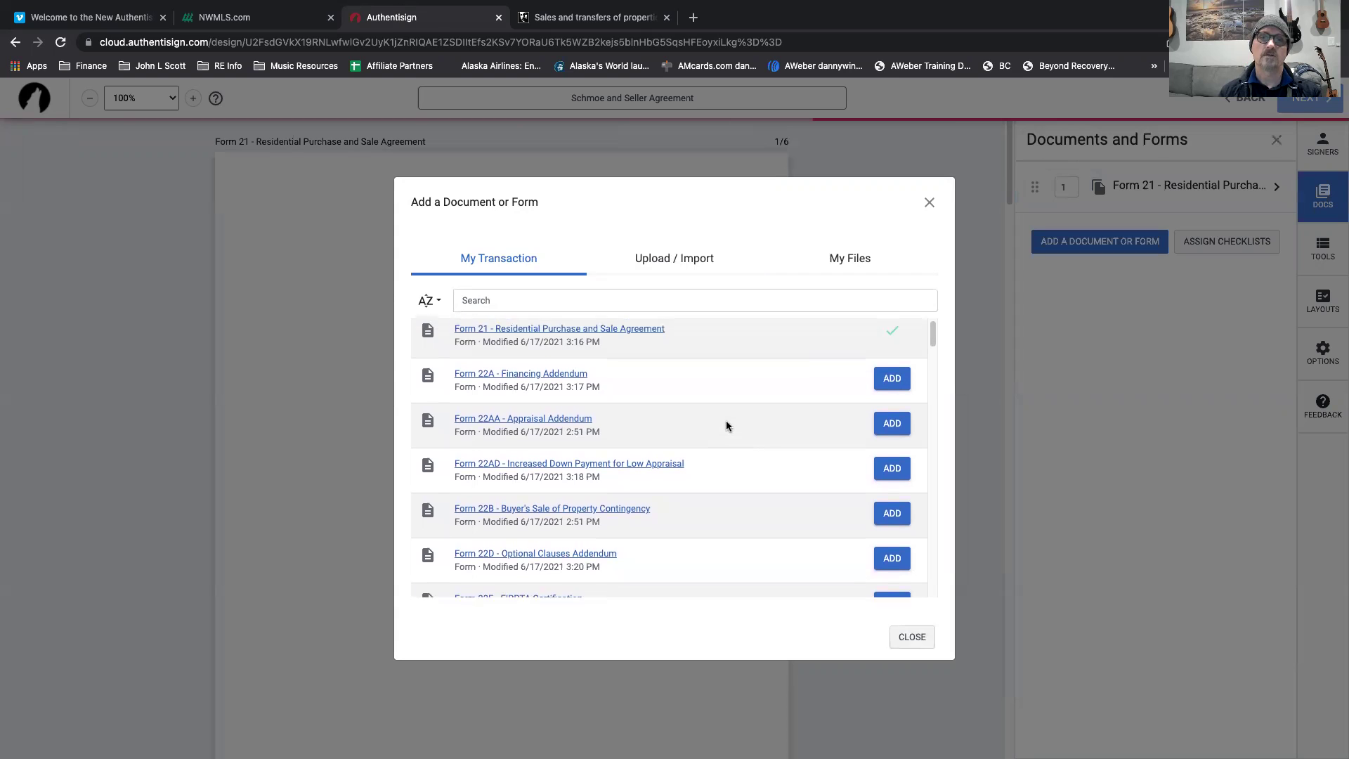
scroll(726, 426, "down", 3)
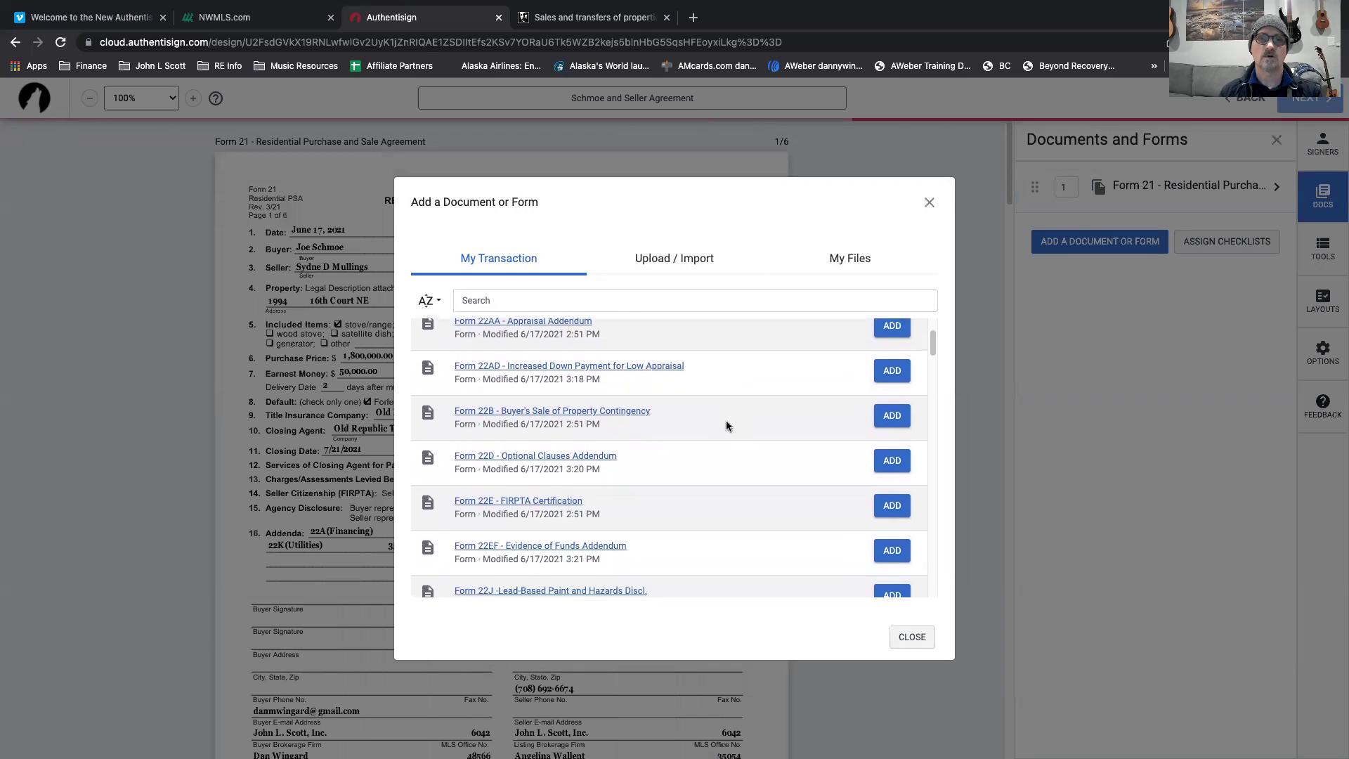
left_click(887, 456)
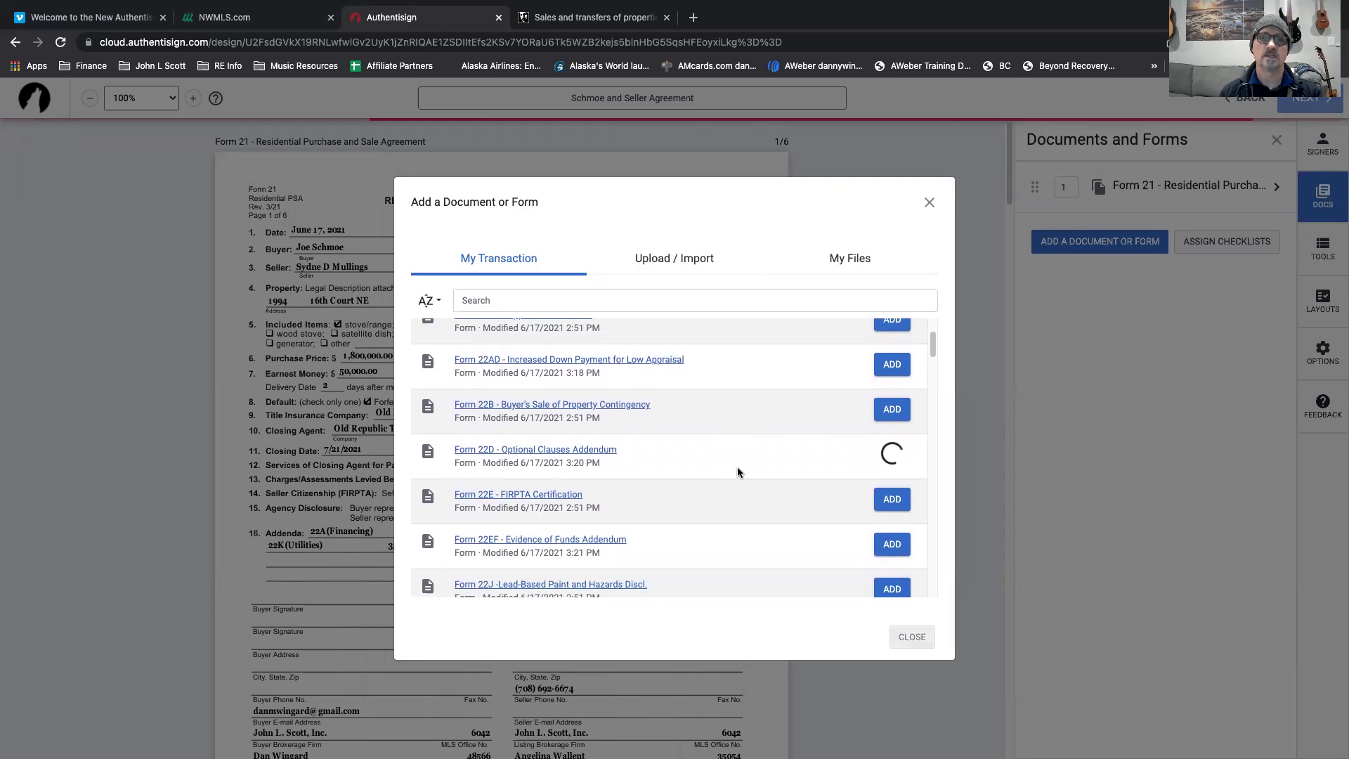
scroll(734, 462, "down", 2)
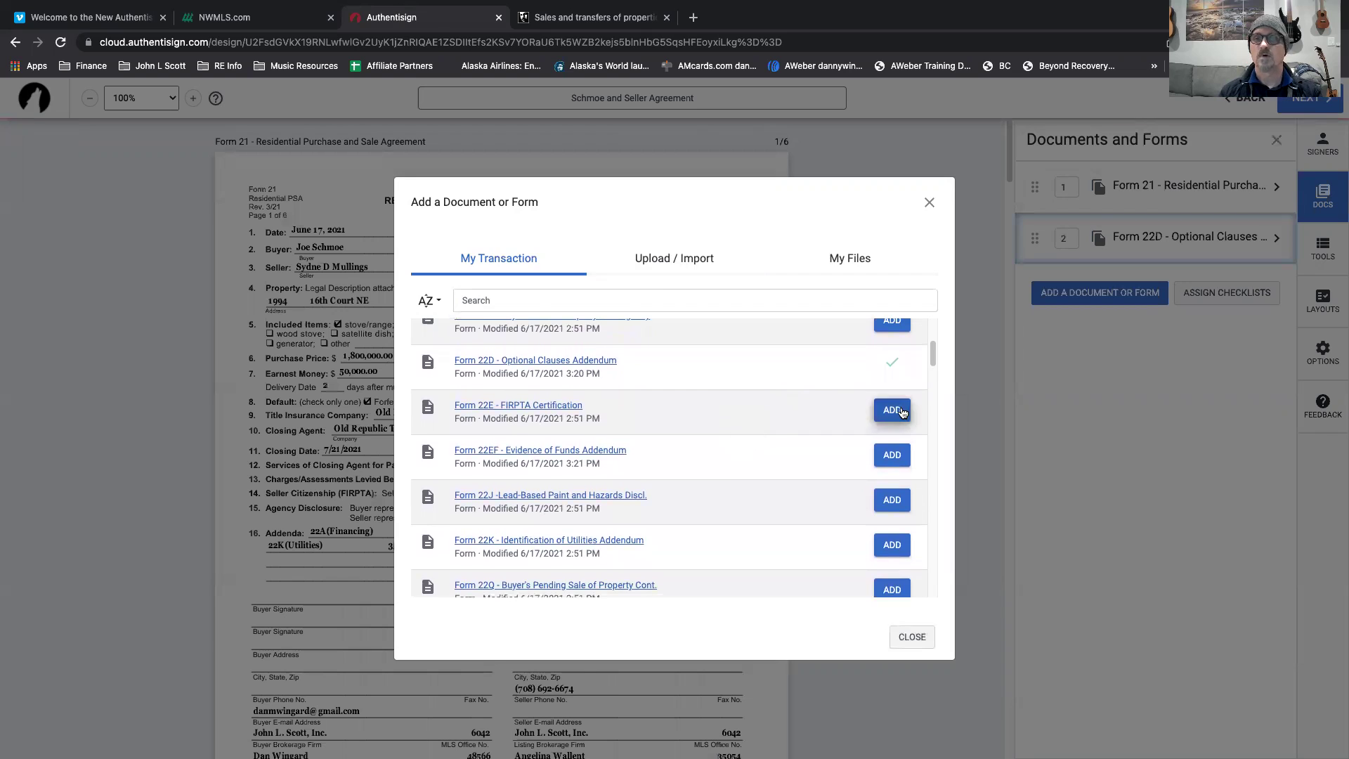
left_click(902, 412)
scroll(734, 437, "down", 1)
left_click(891, 402)
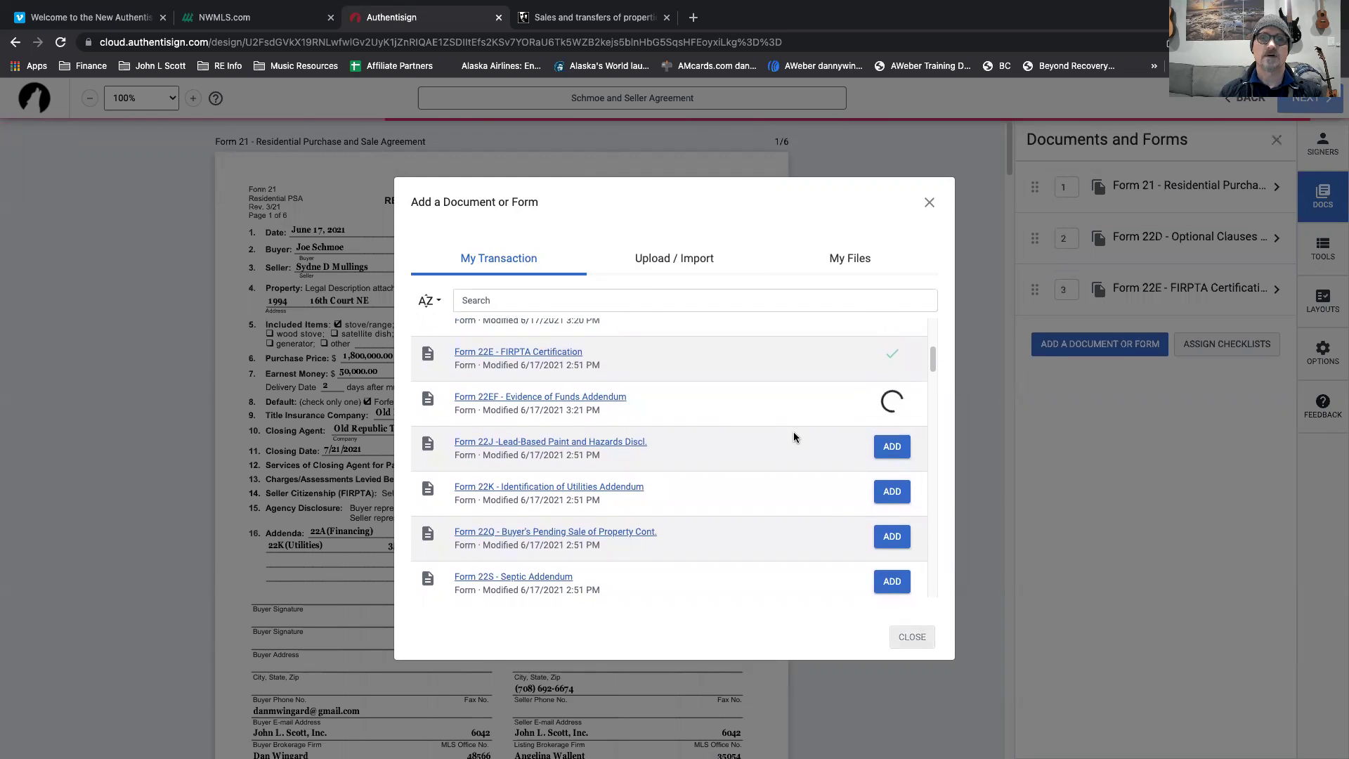
scroll(793, 437, "down", 2)
scroll(793, 437, "down", 2)
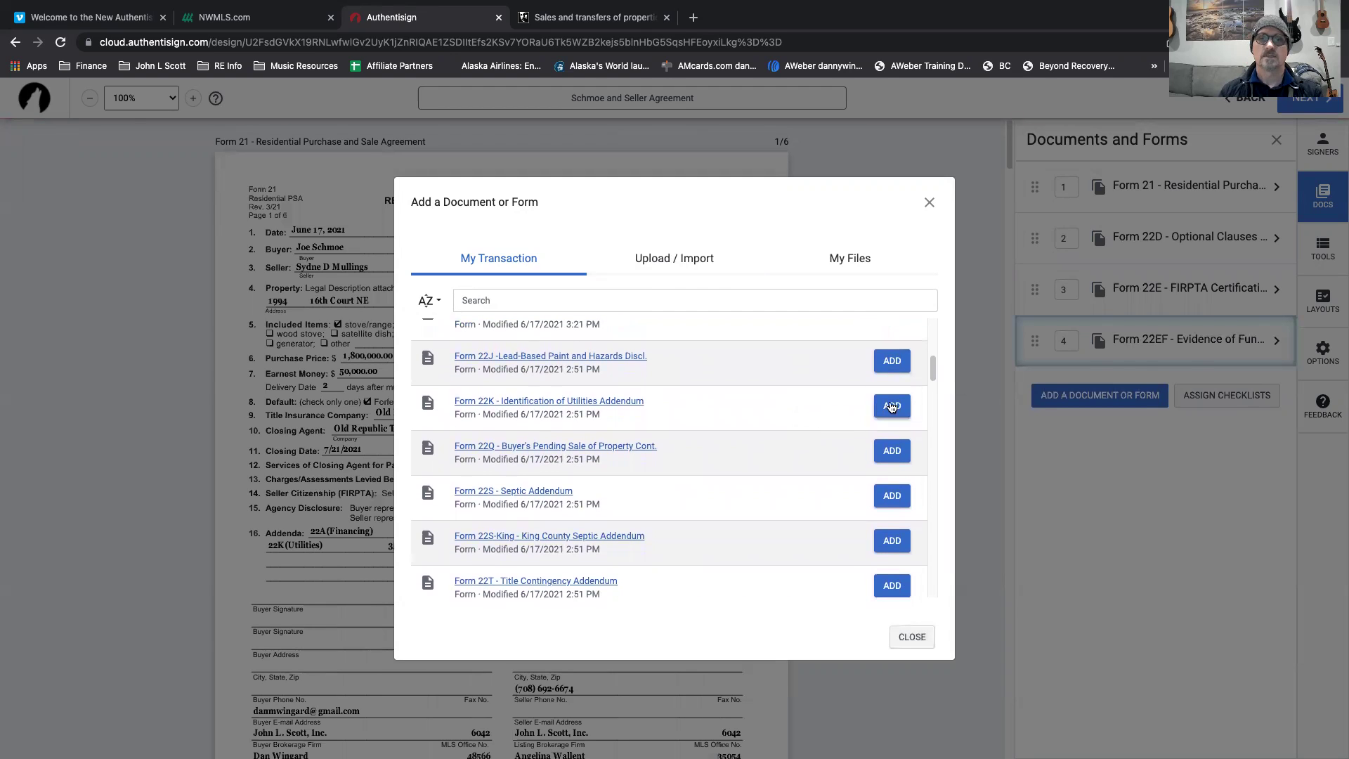
scroll(732, 473, "down", 2)
scroll(731, 450, "up", 3)
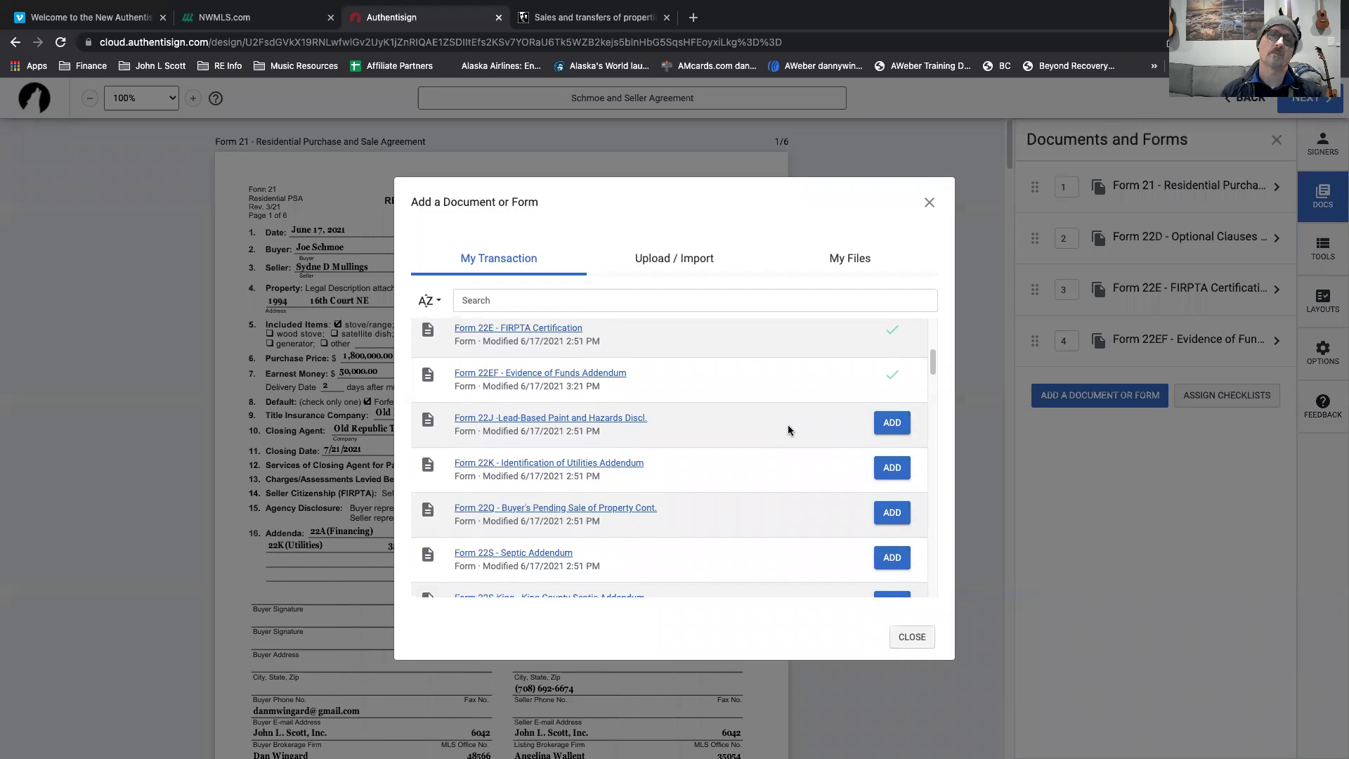
scroll(756, 461, "down", 8)
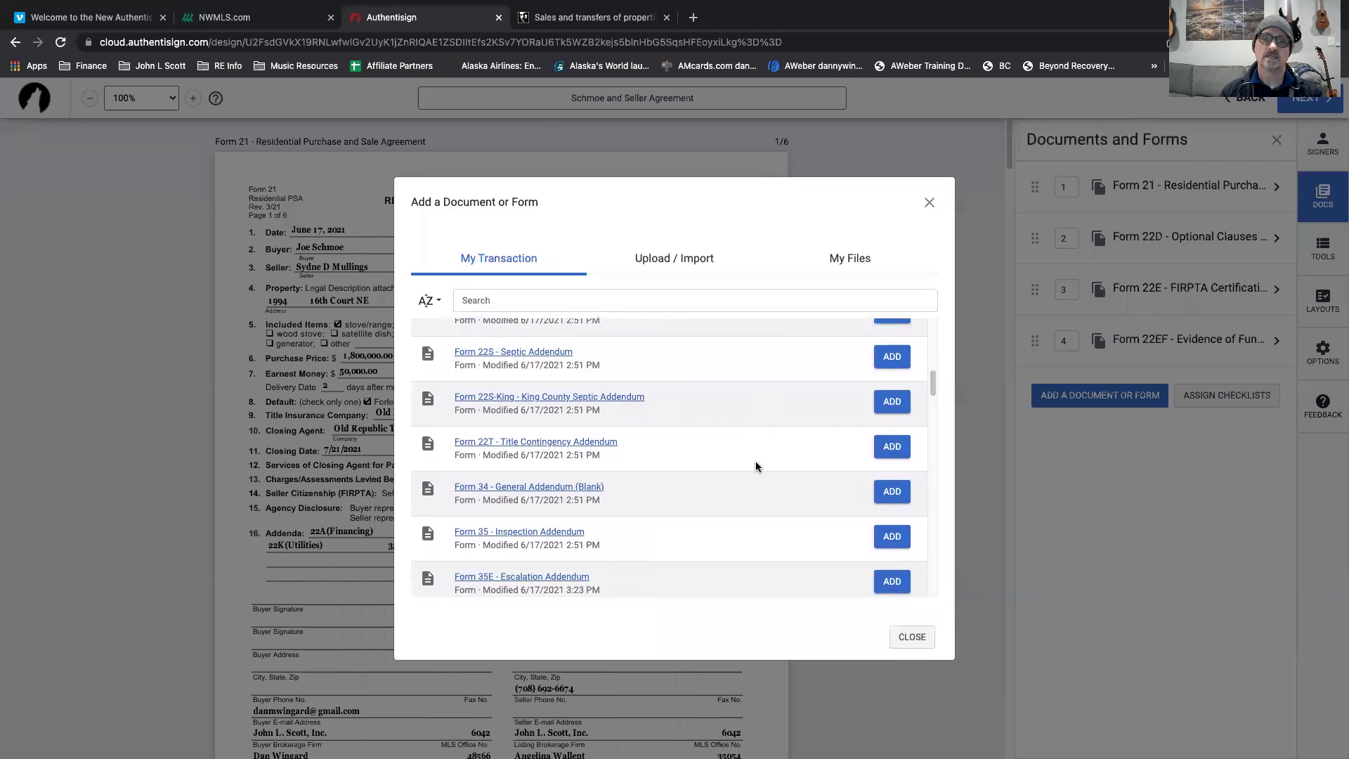
scroll(756, 467, "down", 4)
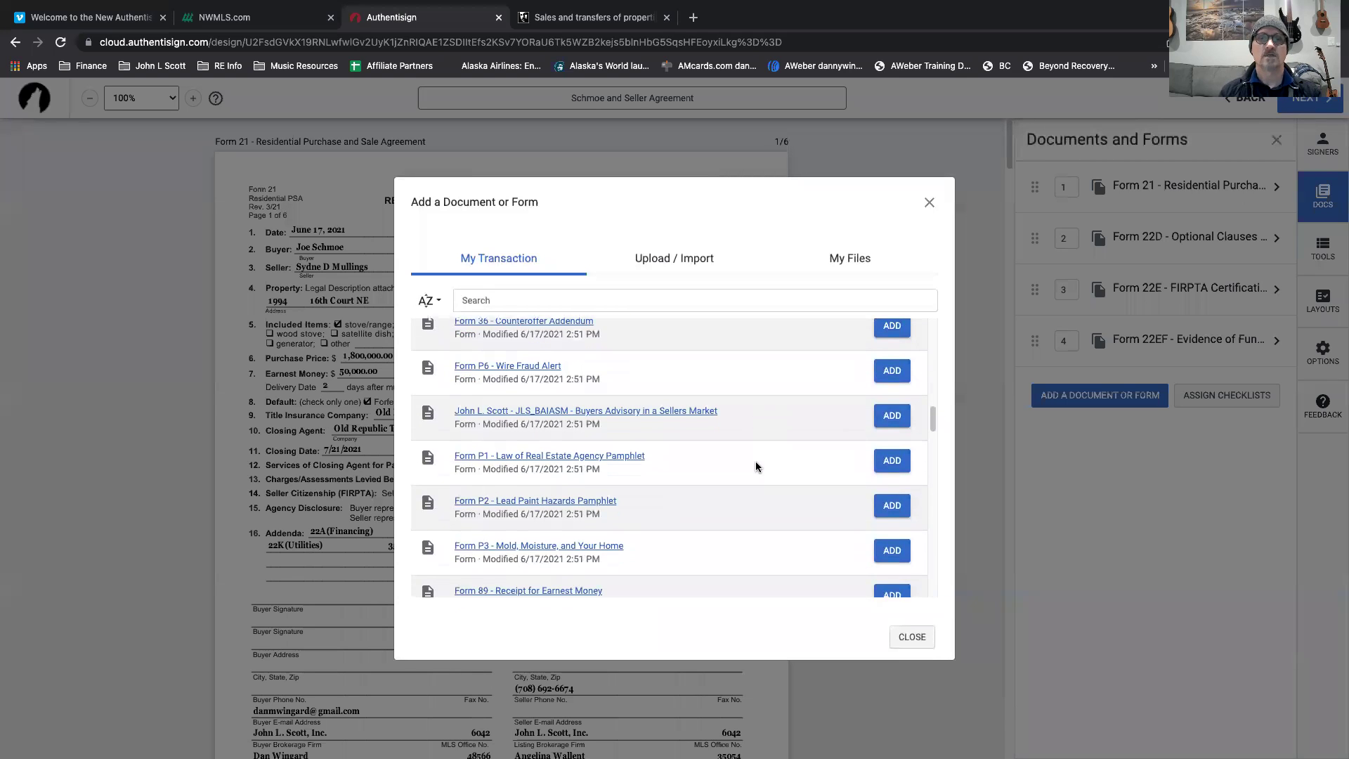
scroll(756, 464, "up", 3)
Add Form P6 Wire Fraud Alert, the Buyers Advisory and the Law of Real Estate Agency Pamphlet.
left_click(892, 499)
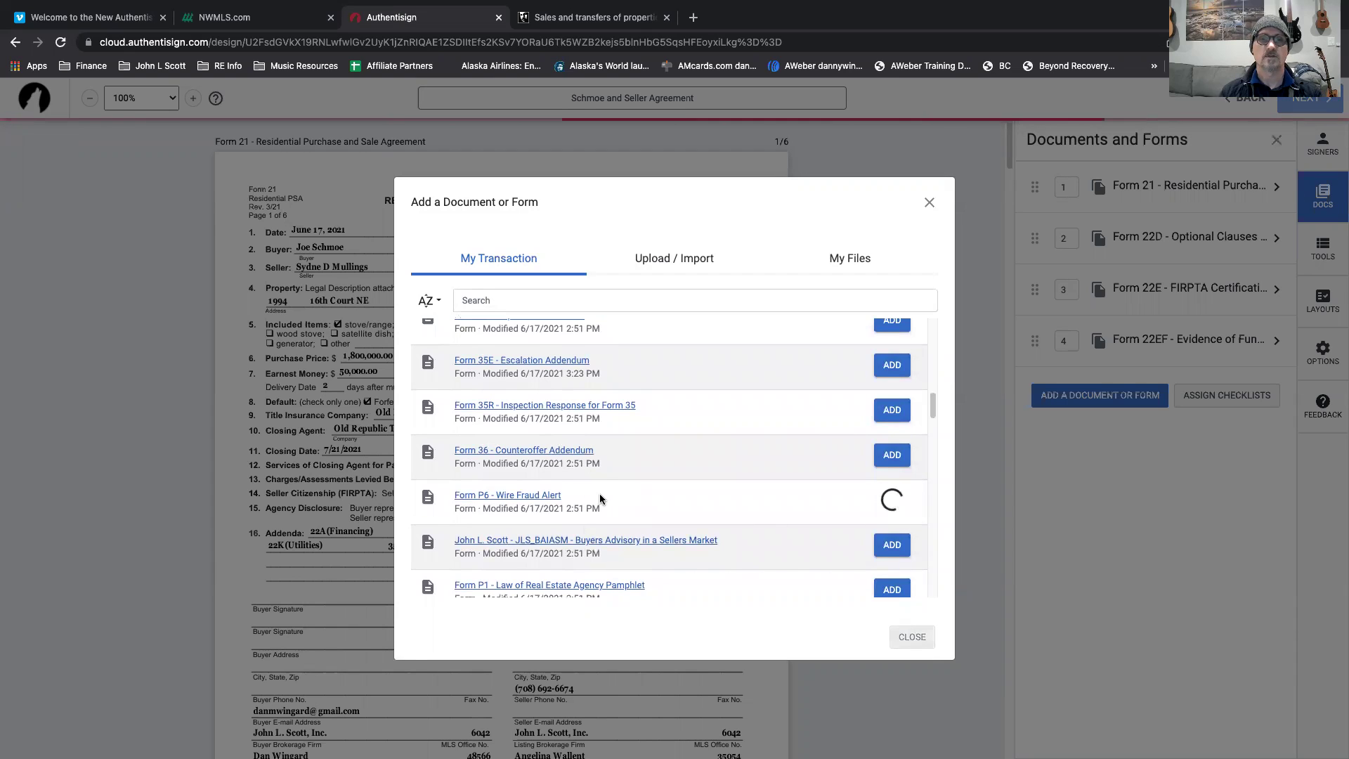
left_click(893, 545)
scroll(774, 541, "down", 2)
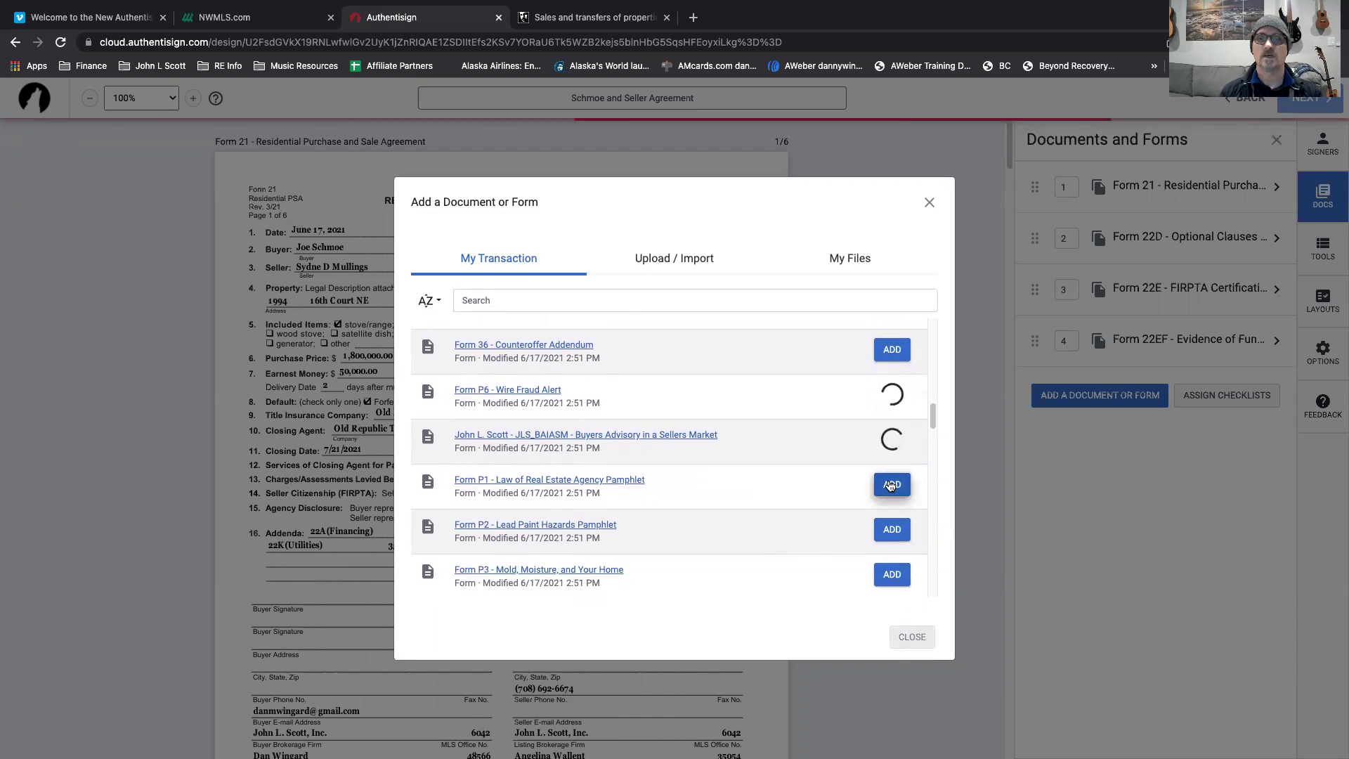
left_click(892, 485)
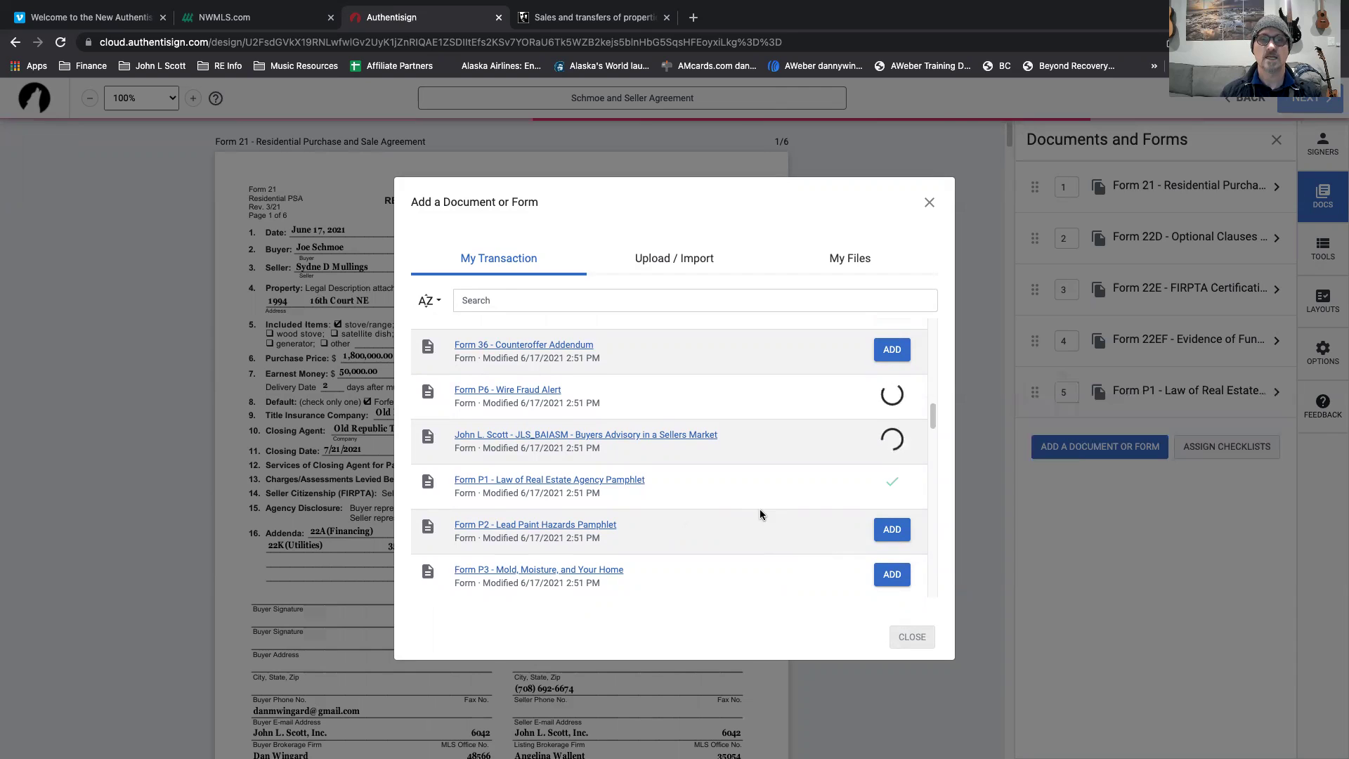
Add the Legal Description, 22K and Seller Disclosure documents further down the list.
scroll(760, 507, "down", 2)
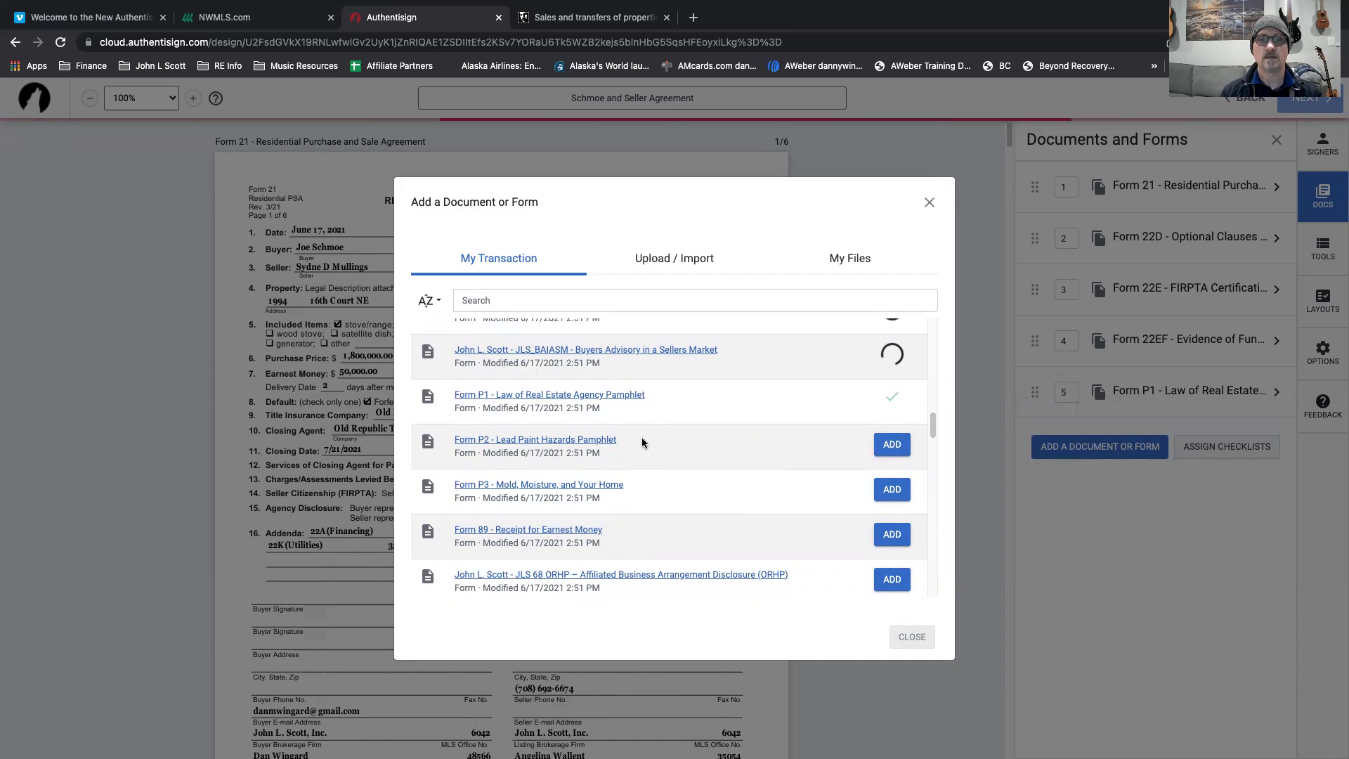
scroll(714, 442, "down", 3)
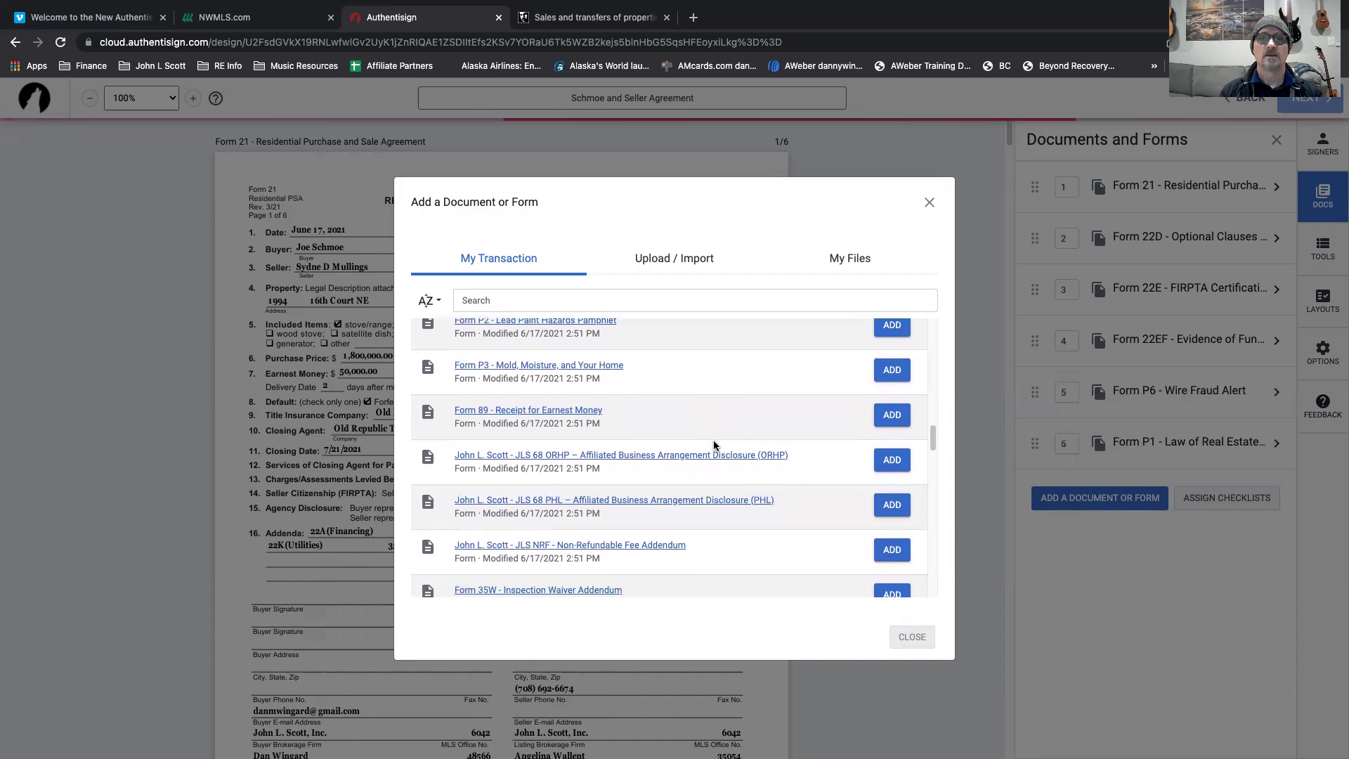
scroll(714, 445, "down", 2)
scroll(748, 471, "down", 2)
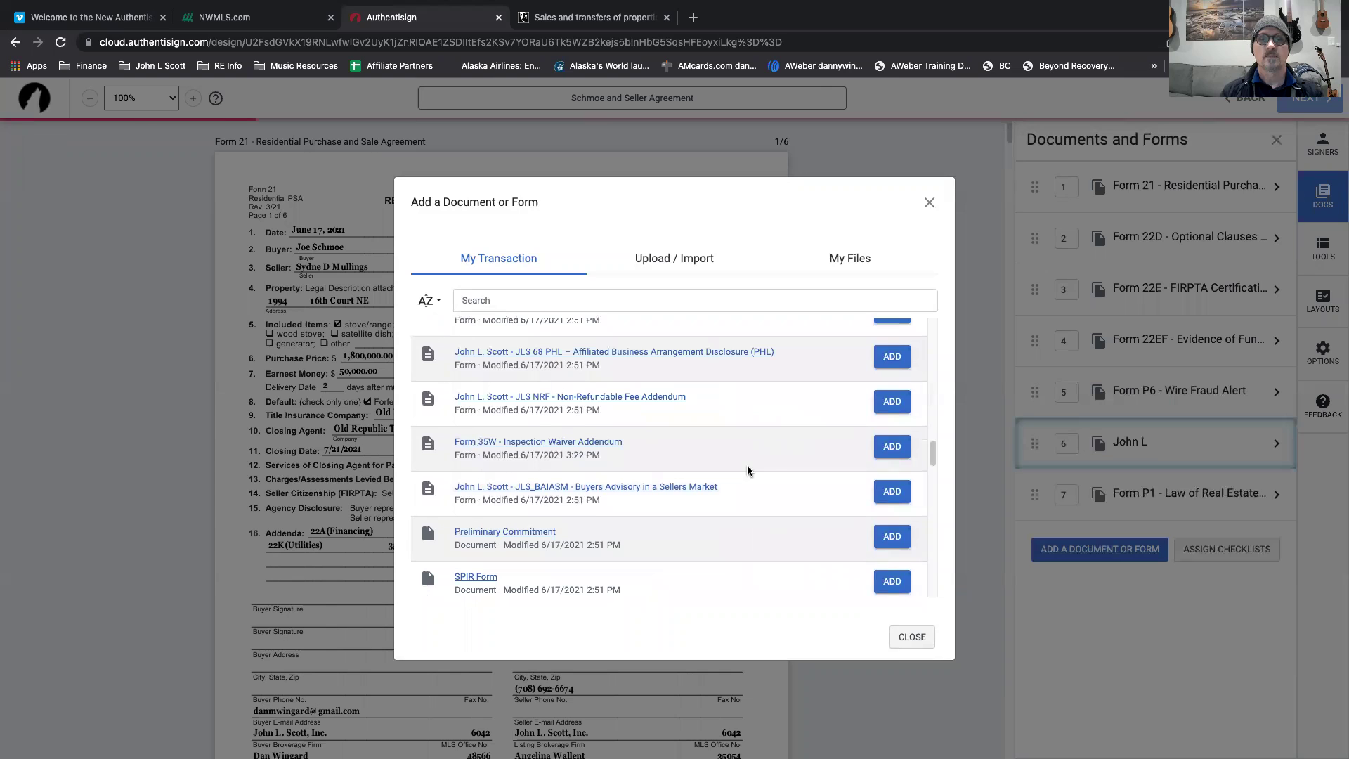
scroll(752, 543, "down", 4)
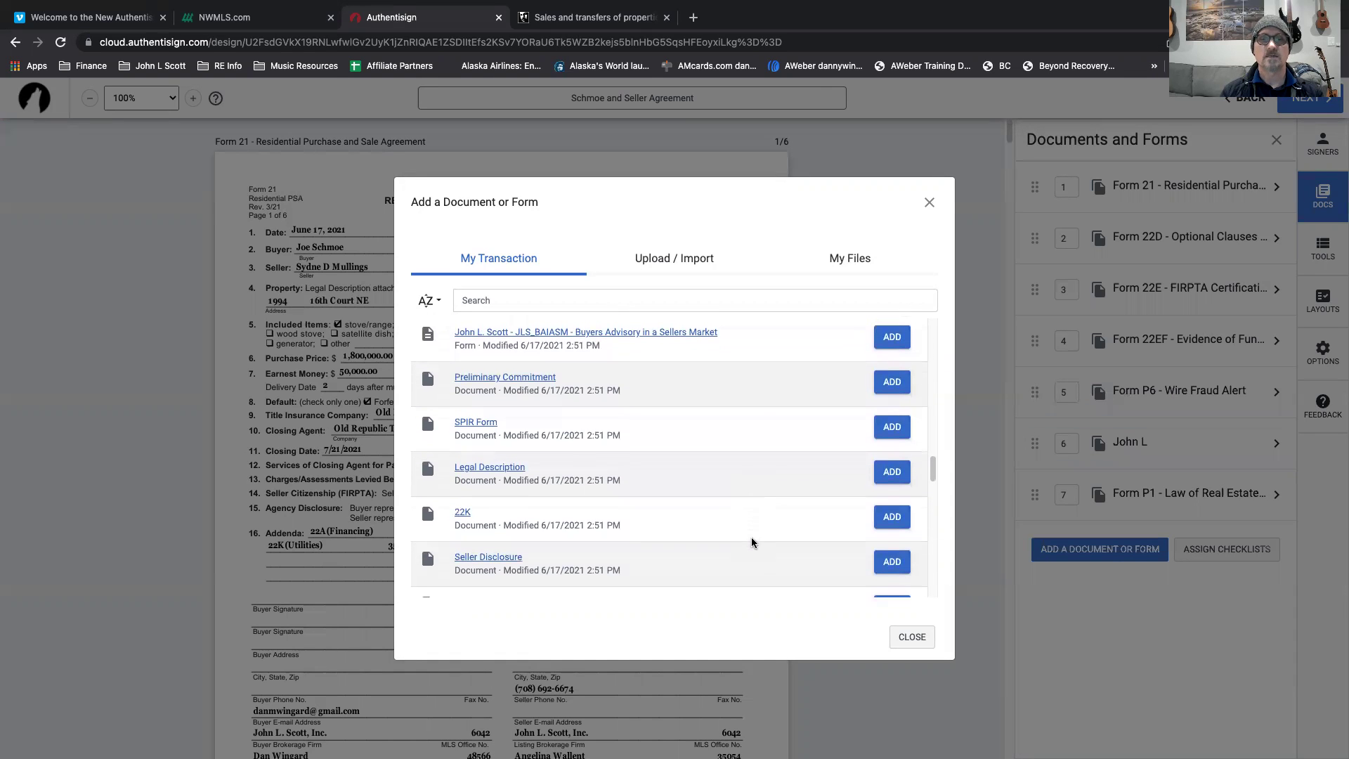
scroll(752, 413, "down", 1)
scroll(752, 412, "up", 1)
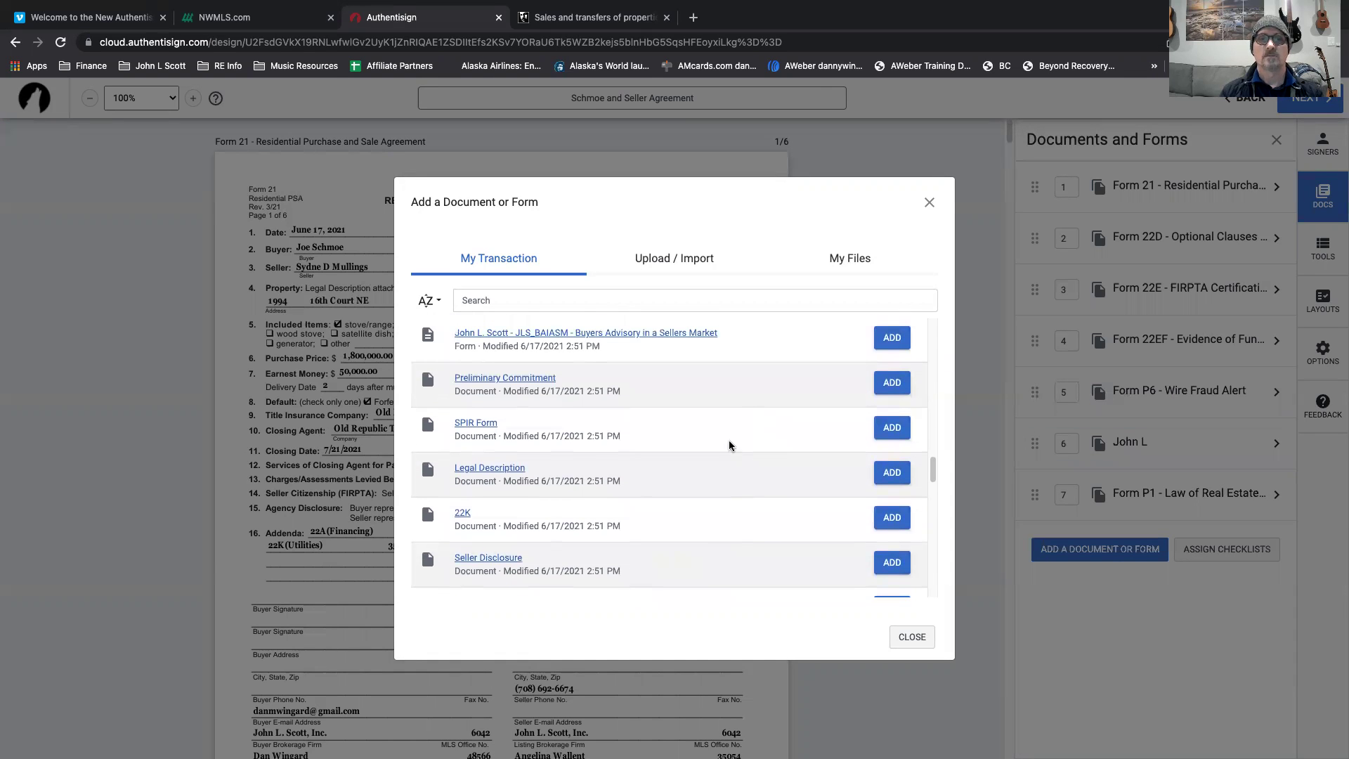
scroll(731, 422, "down", 1)
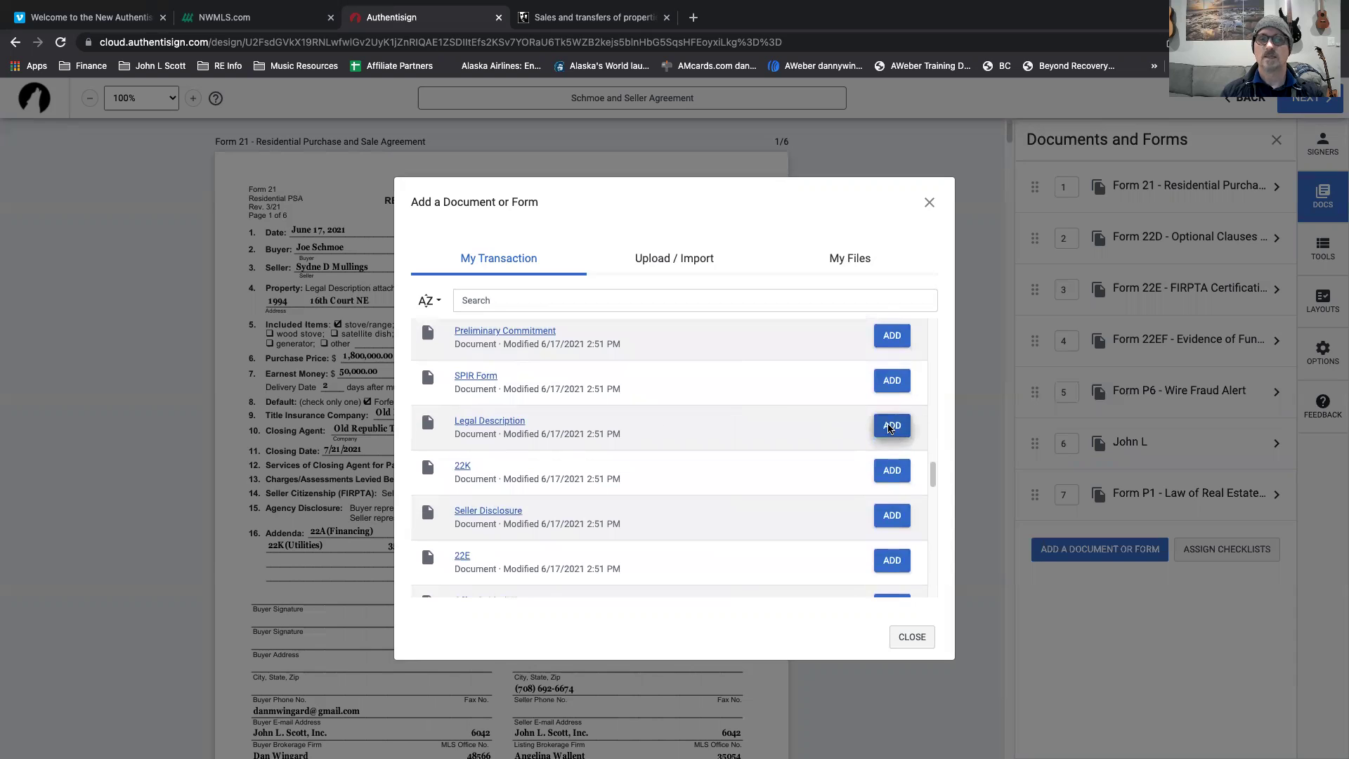
left_click(889, 426)
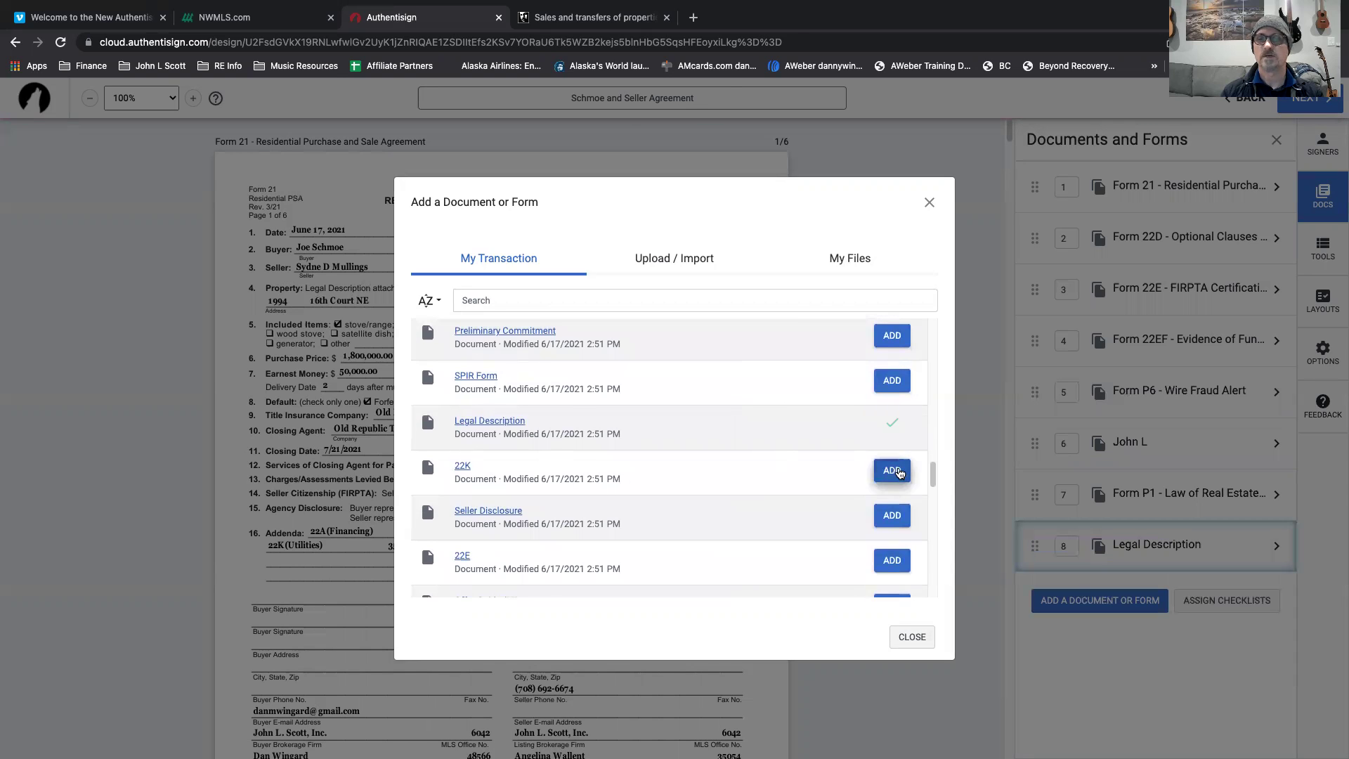
left_click(894, 472)
scroll(749, 493, "down", 1)
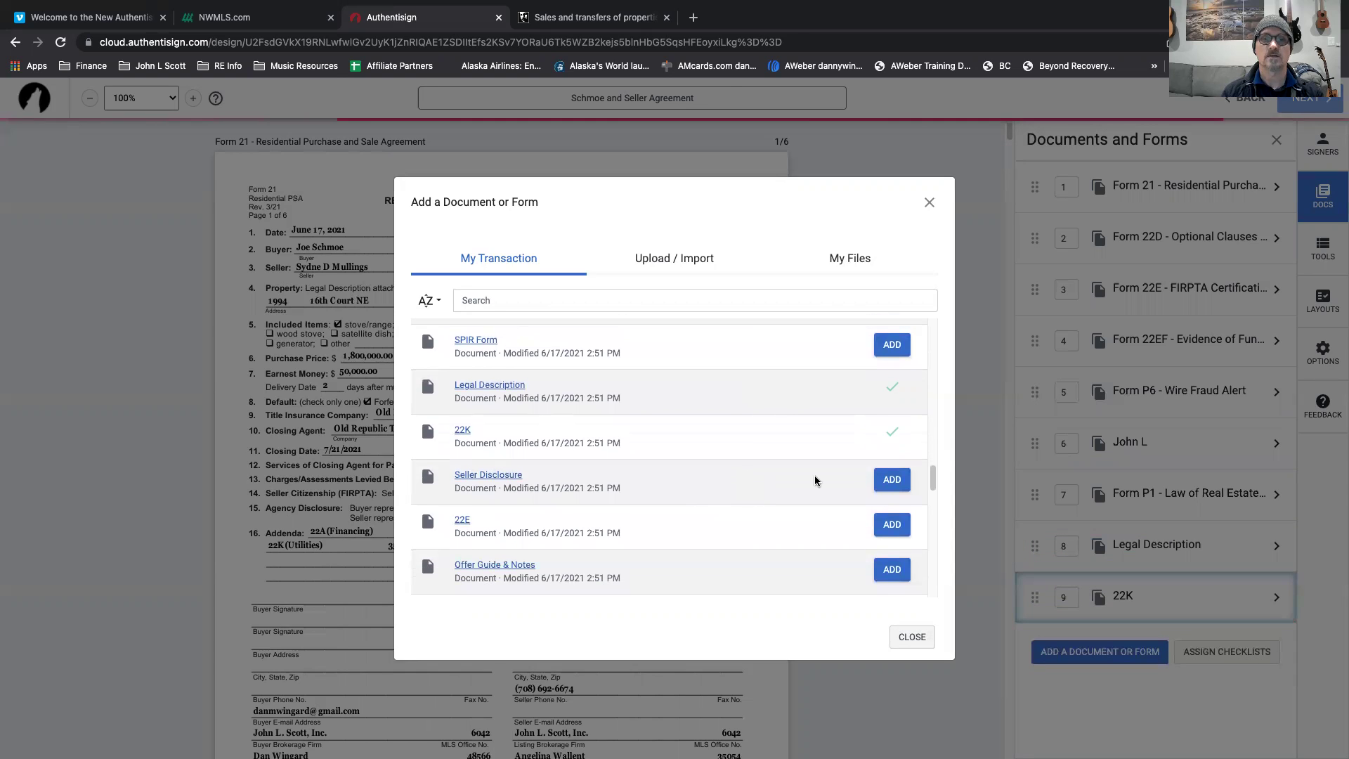
left_click(890, 479)
scroll(711, 510, "down", 1)
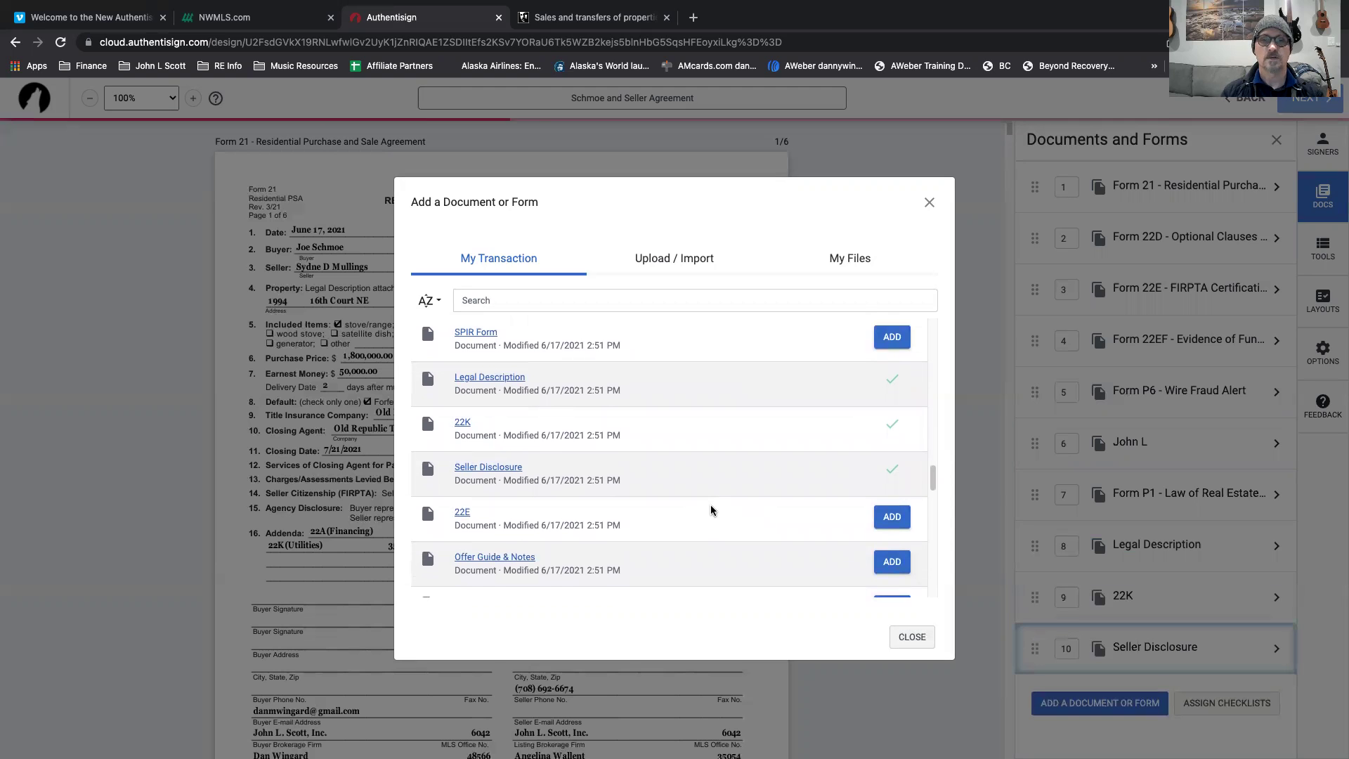
scroll(710, 510, "down", 4)
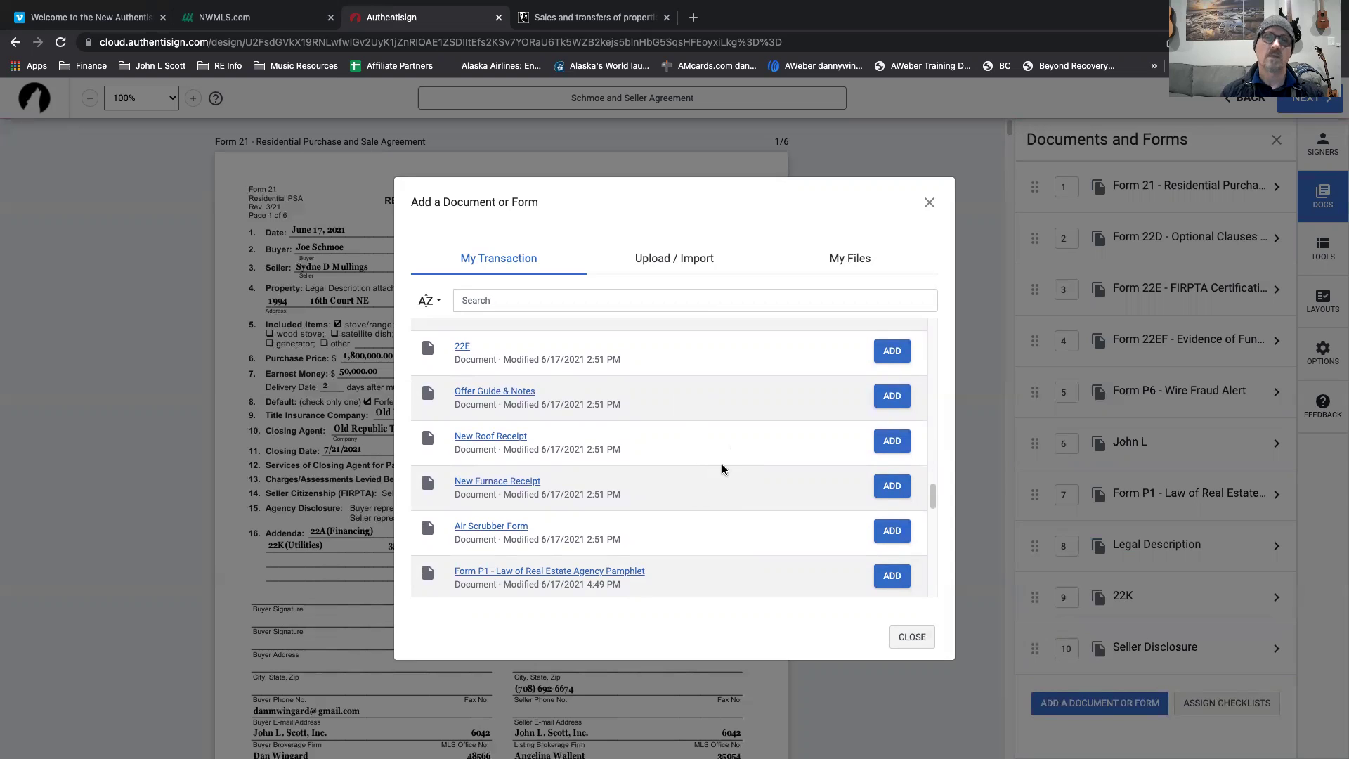
scroll(723, 468, "down", 3)
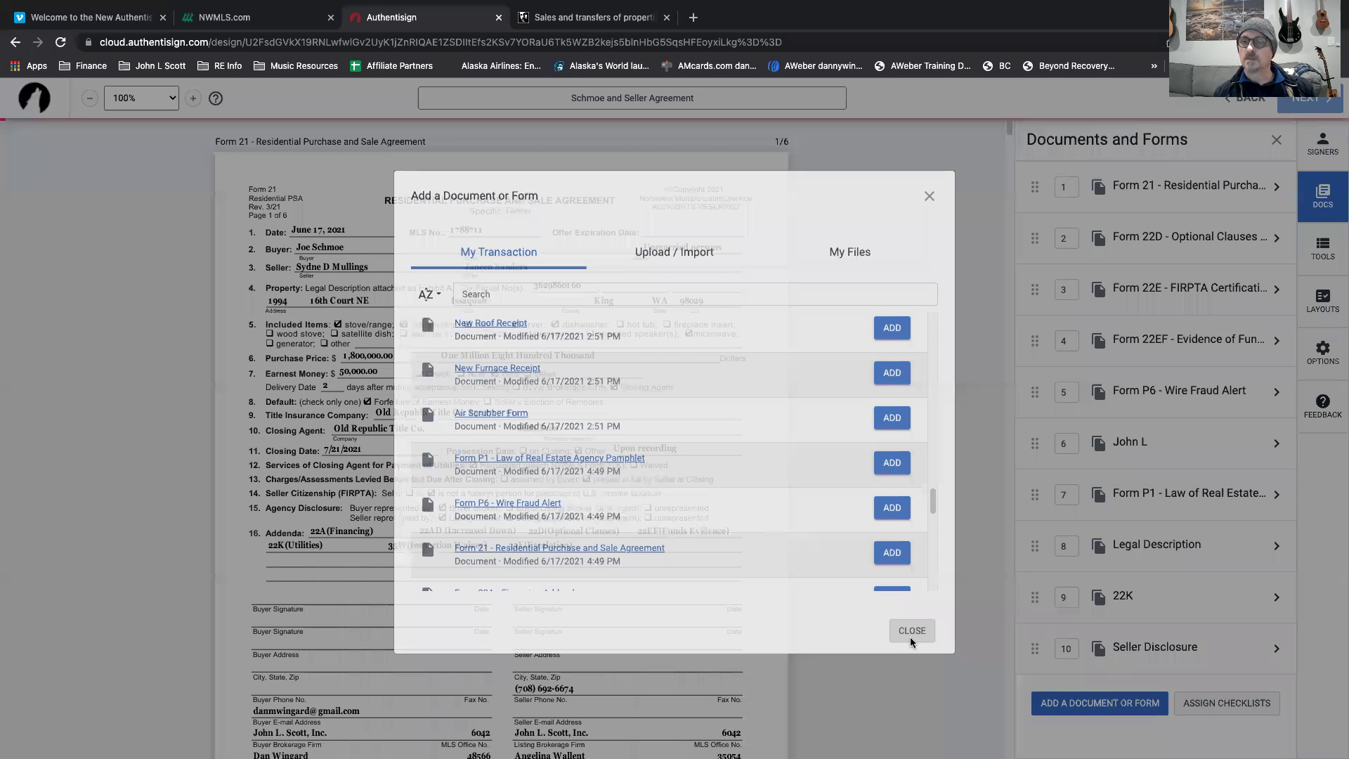
Apply the buyer to the agreement's signature blocks and remove the broker from the signers.
left_click(911, 639)
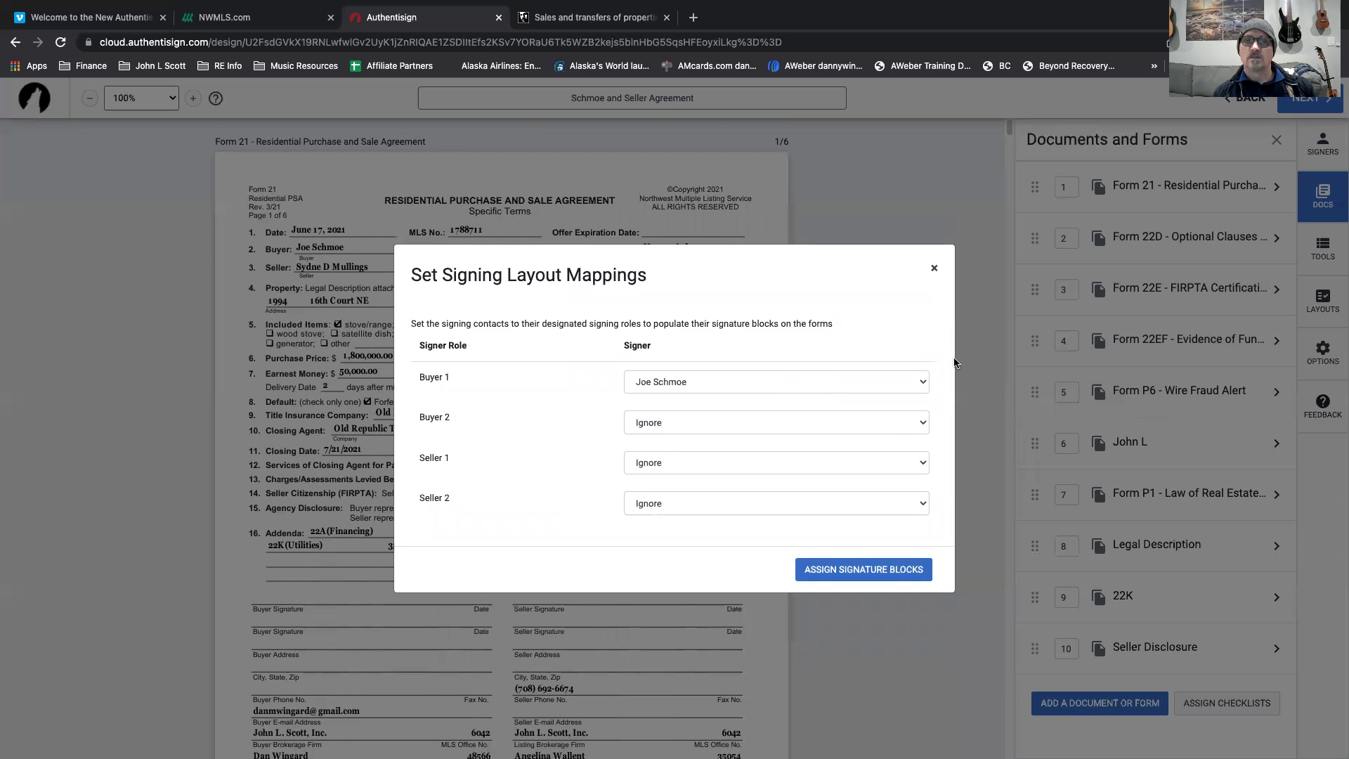
left_click(881, 570)
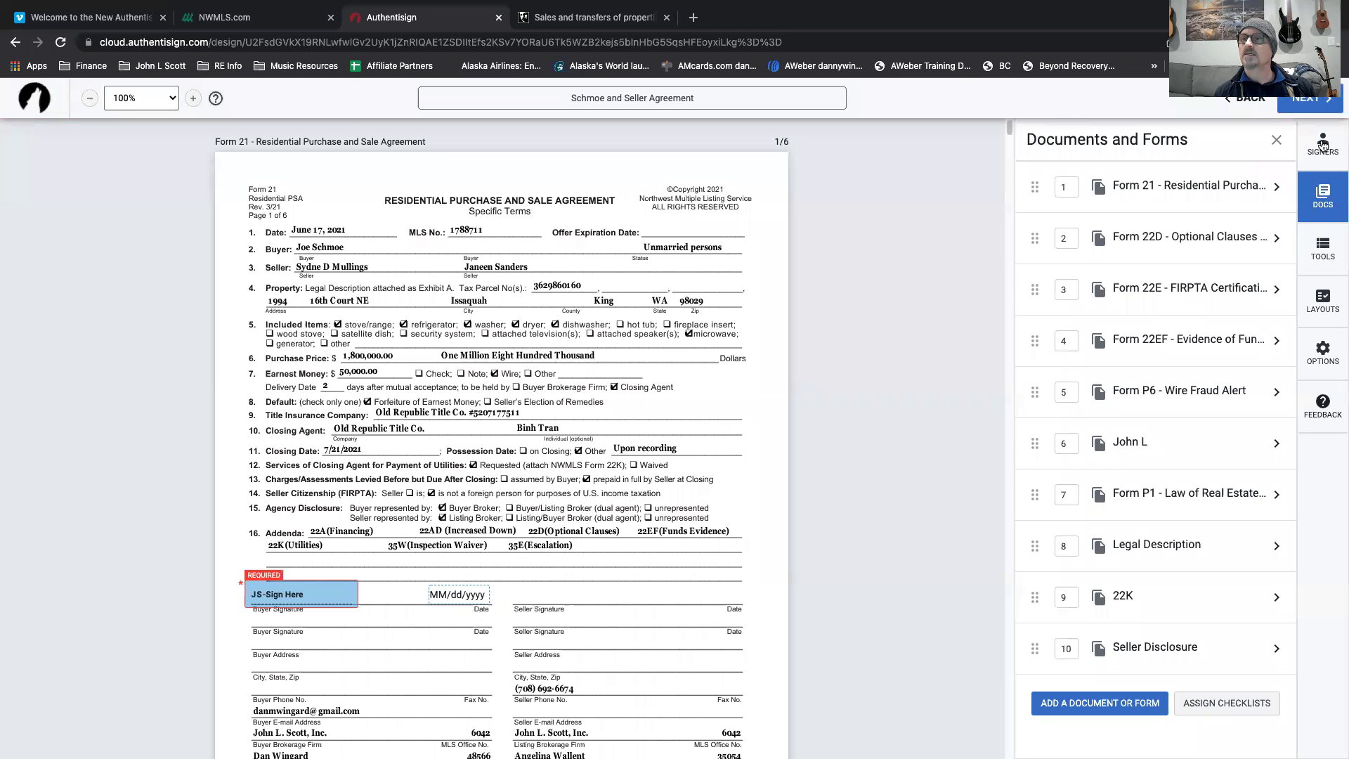
left_click(1323, 145)
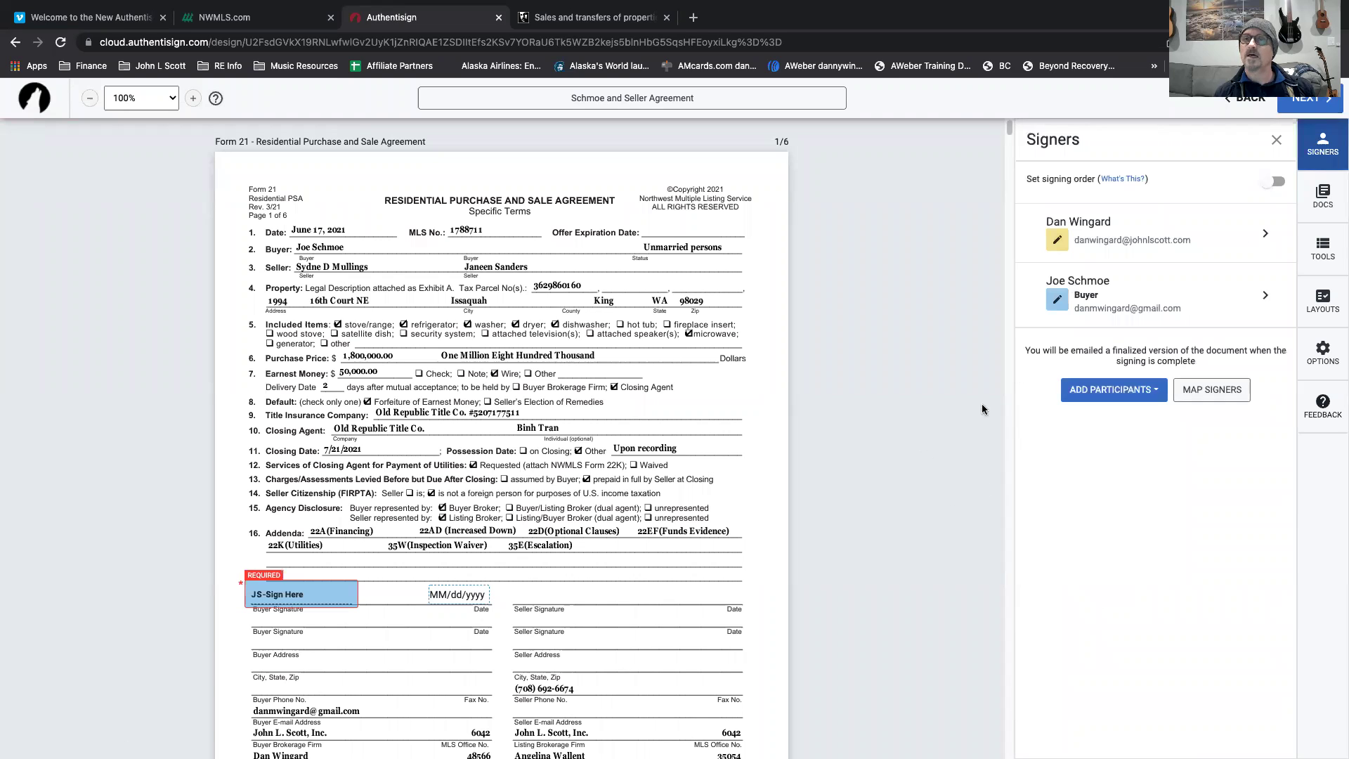
left_click(1268, 237)
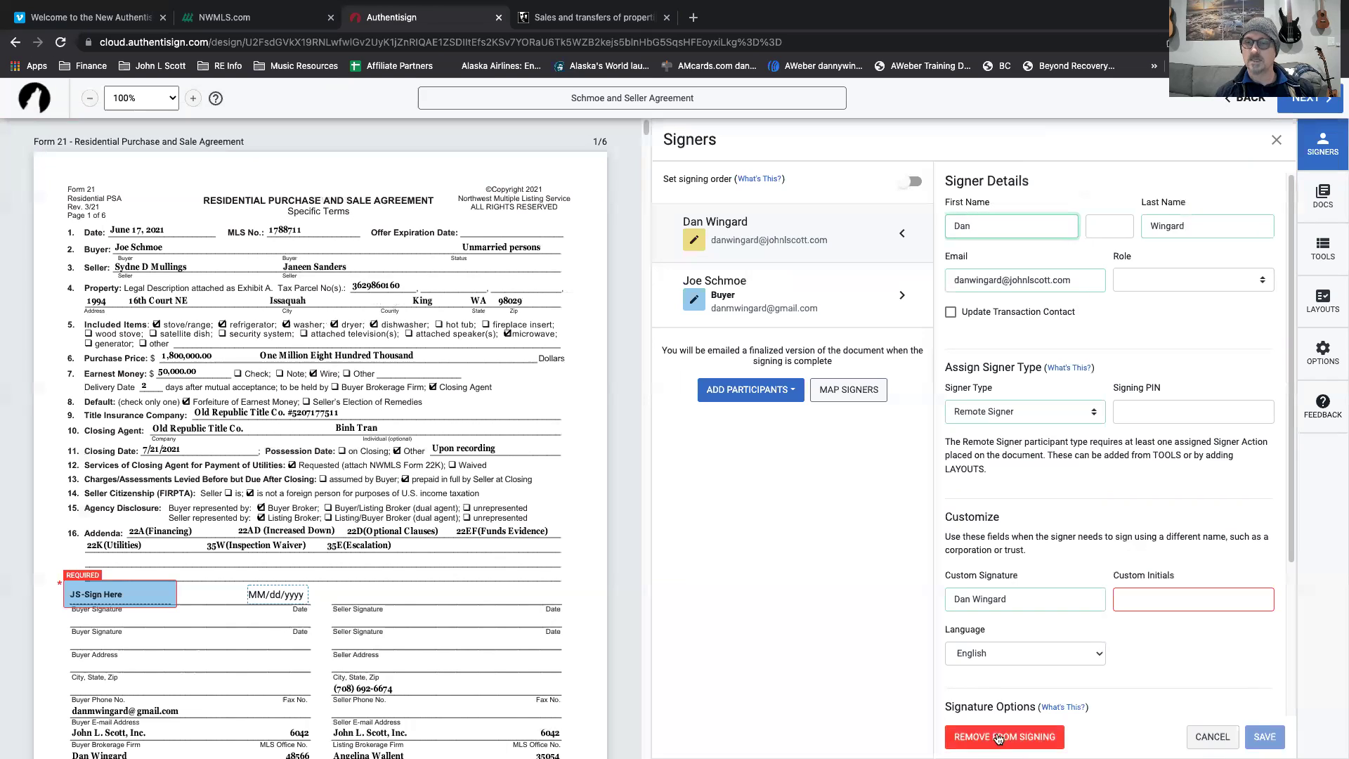
left_click(1031, 738)
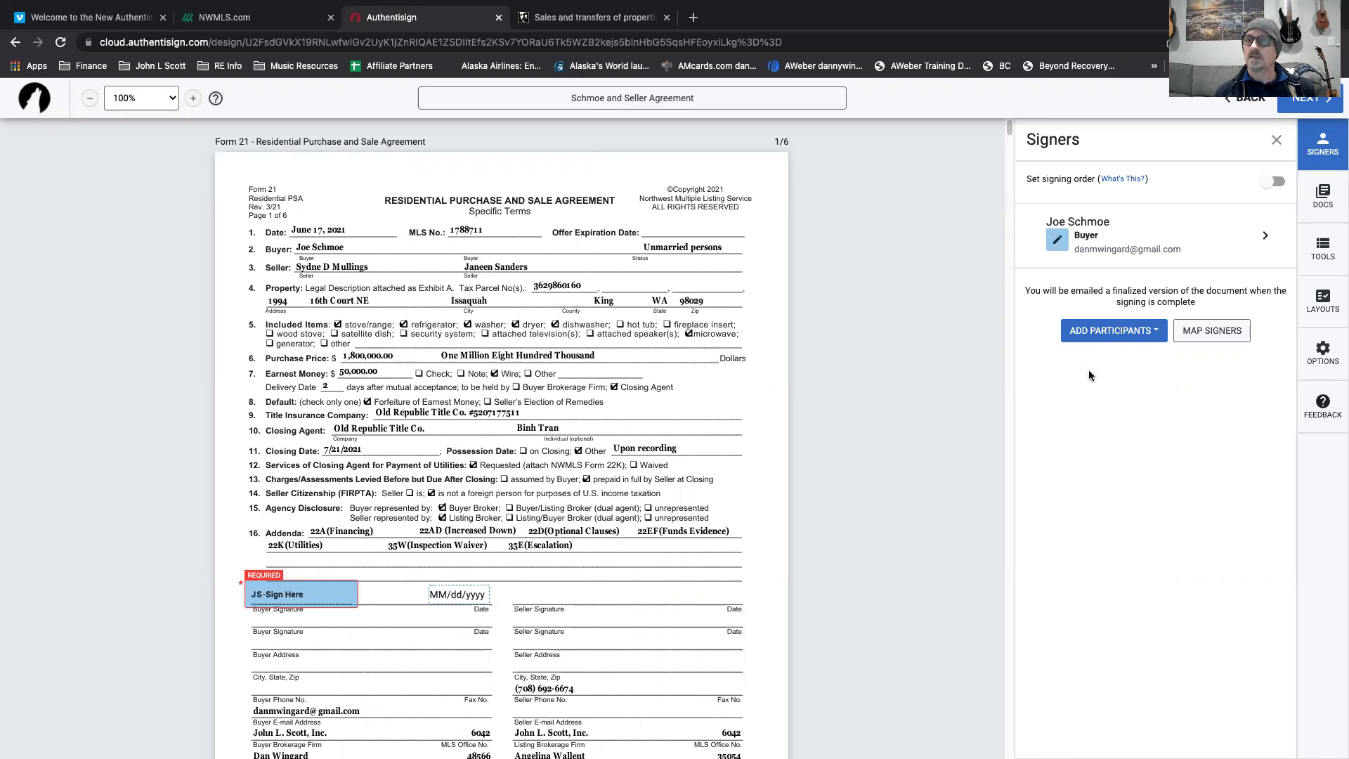
Move the Law of Real Estate Agency pamphlet, Wire Fraud Alert and Buyers Advisory to the top three positions.
left_click(1322, 197)
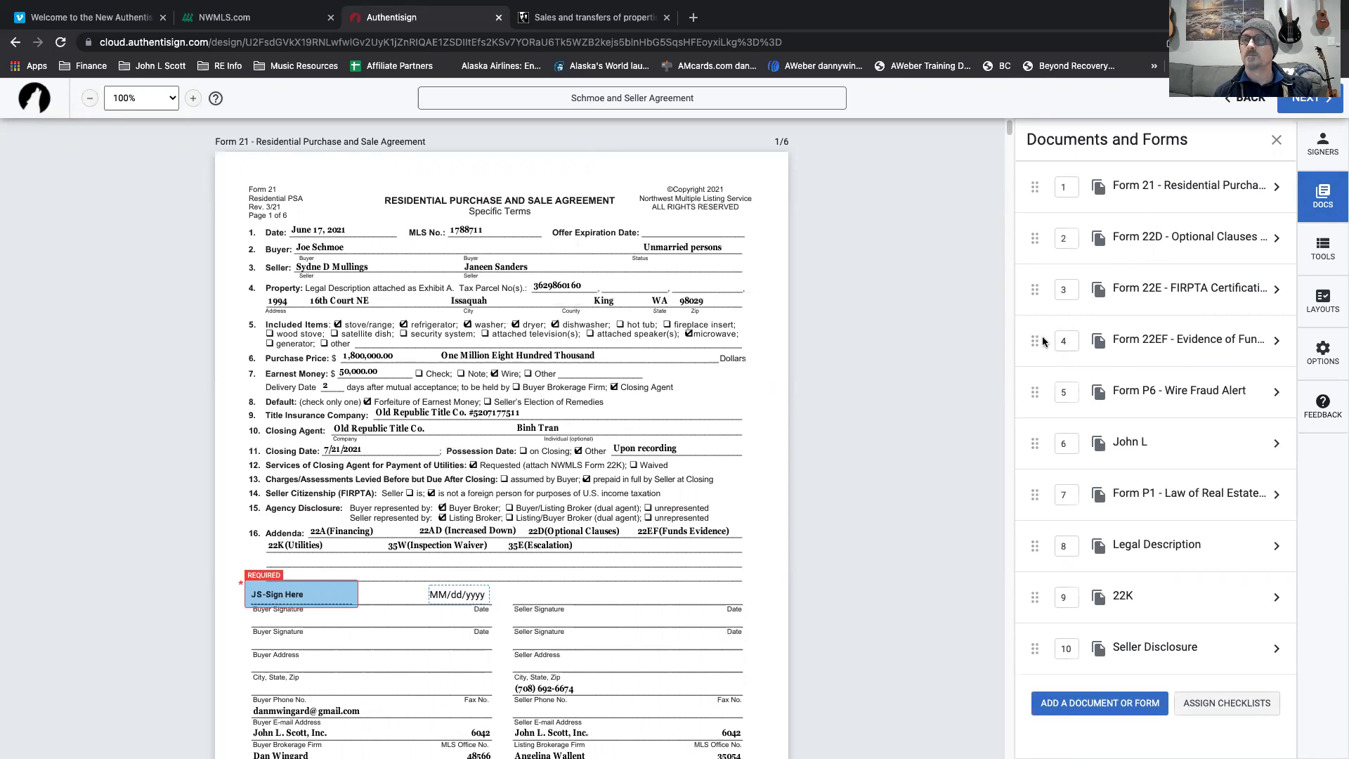
left_click_drag(1035, 393, 1036, 186)
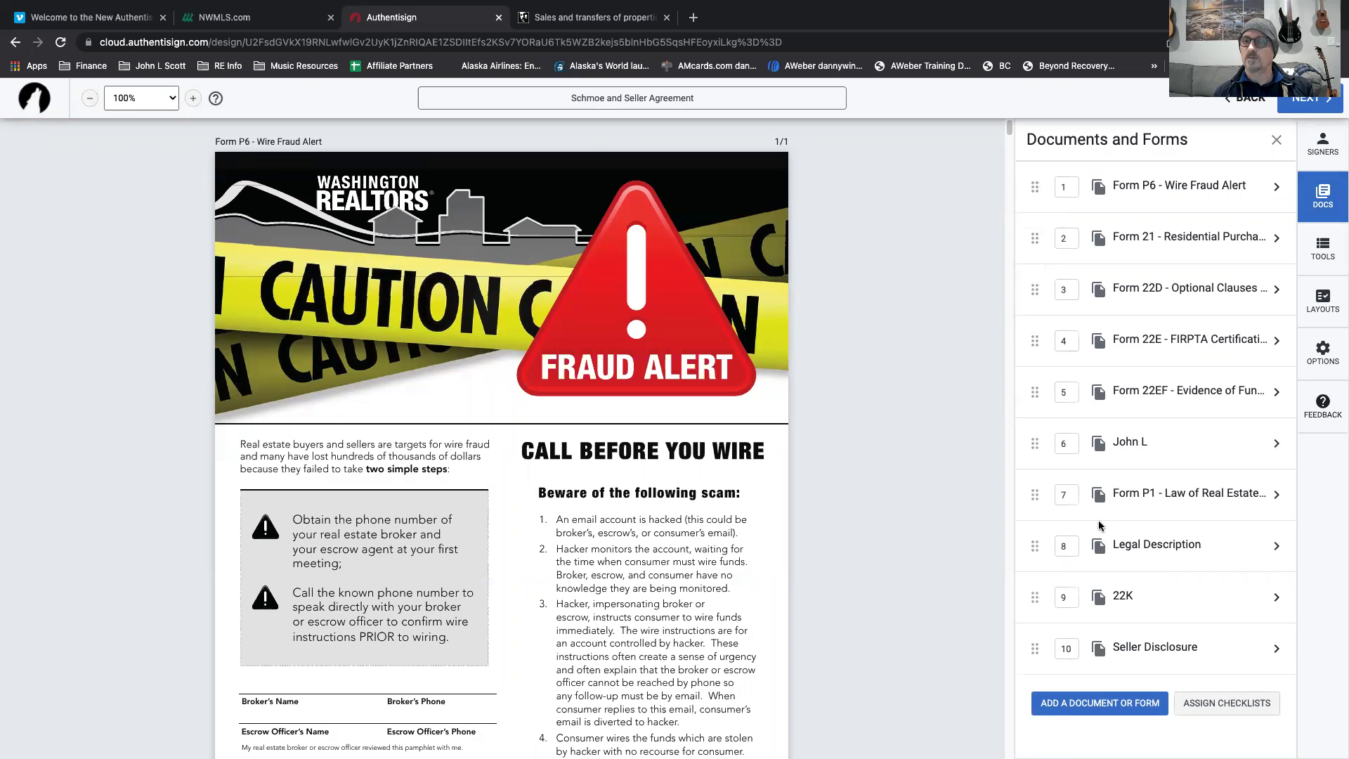
left_click_drag(1037, 494, 1039, 161)
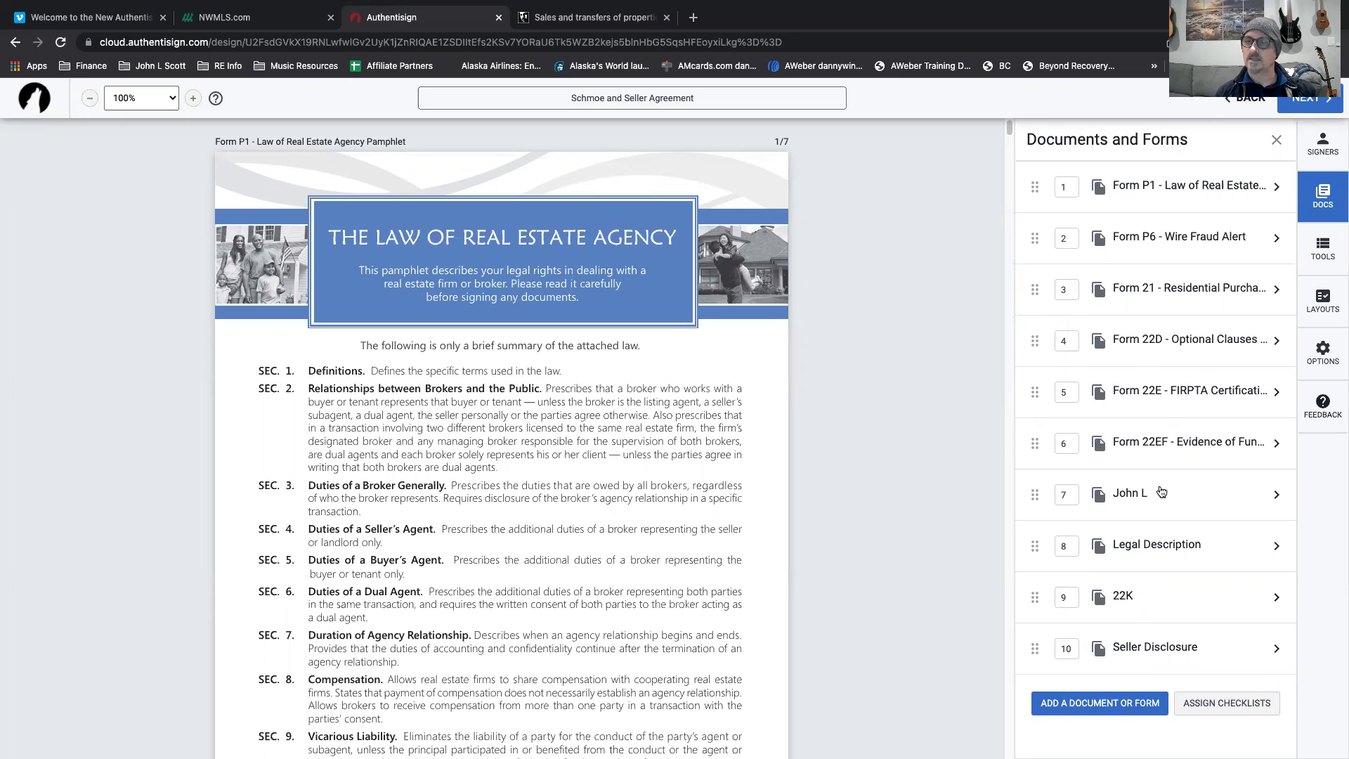
left_click_drag(1036, 497, 1048, 268)
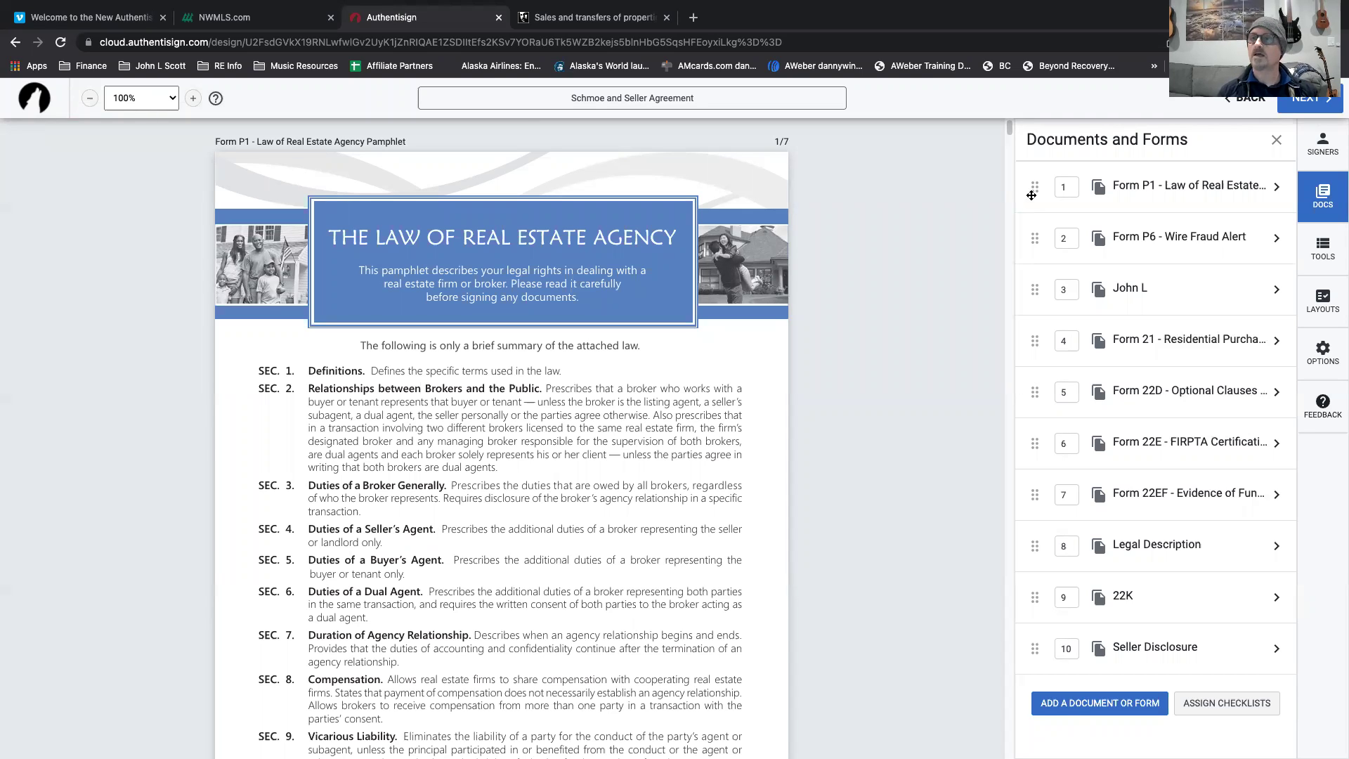
Place a buyer initials field beside the pamphlet's summary line, deleting an extra one over SEC. 2.
left_click(1330, 250)
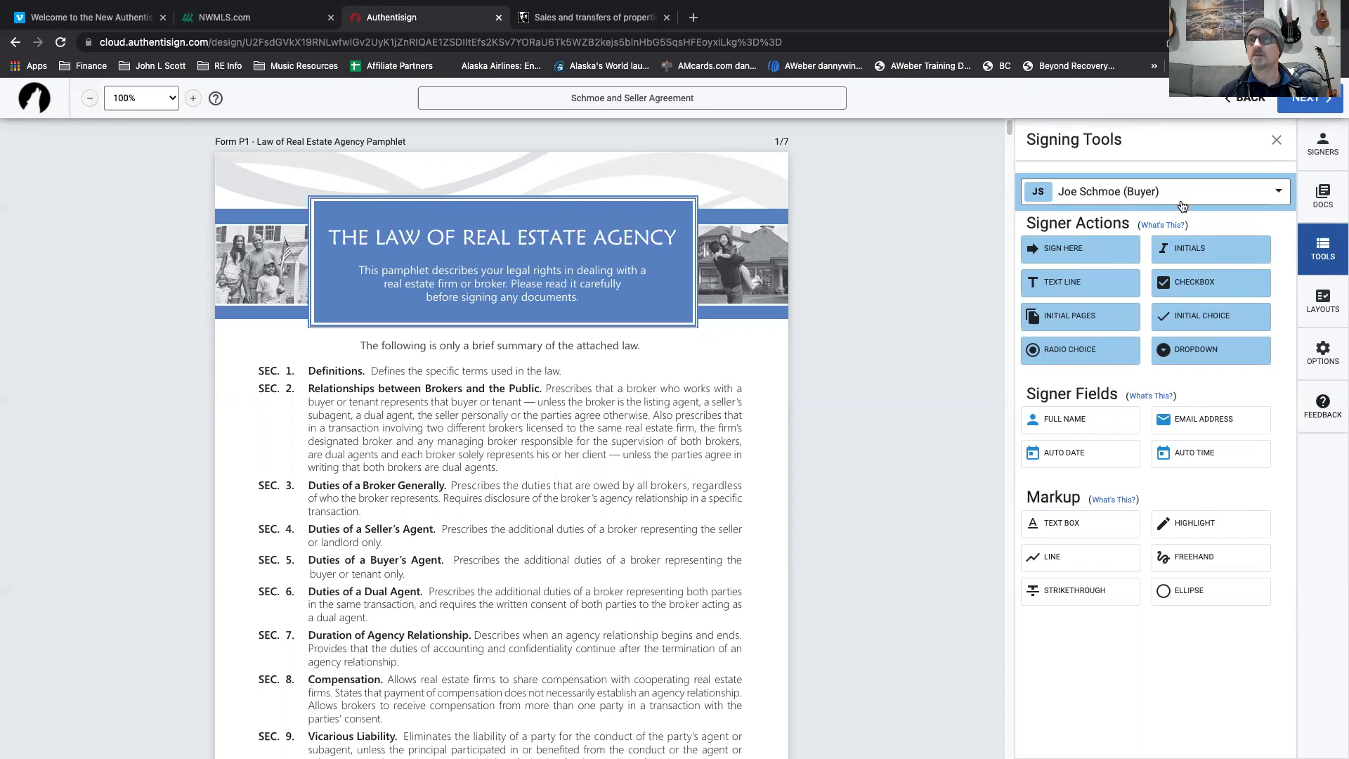
left_click_drag(1189, 246, 255, 324)
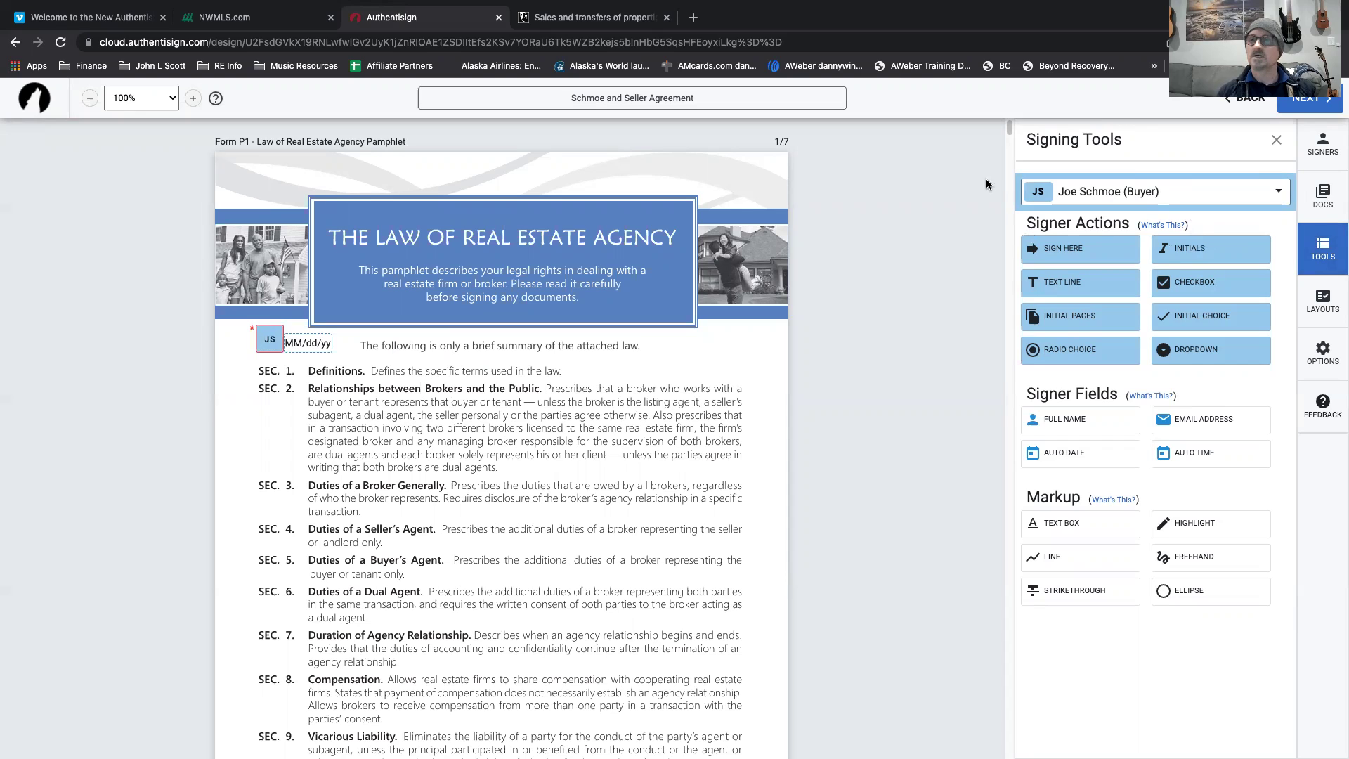
left_click_drag(1189, 253, 485, 415)
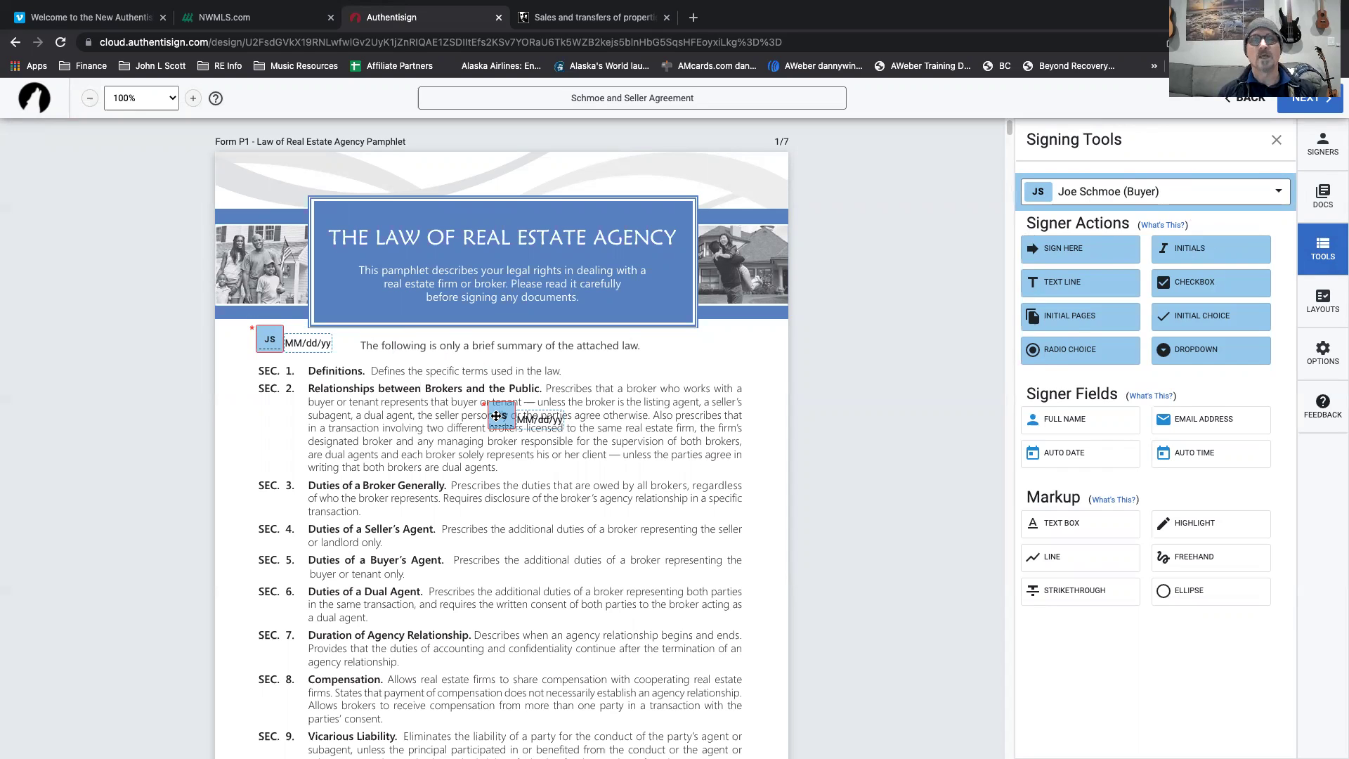
left_click(496, 416)
key("Delete")
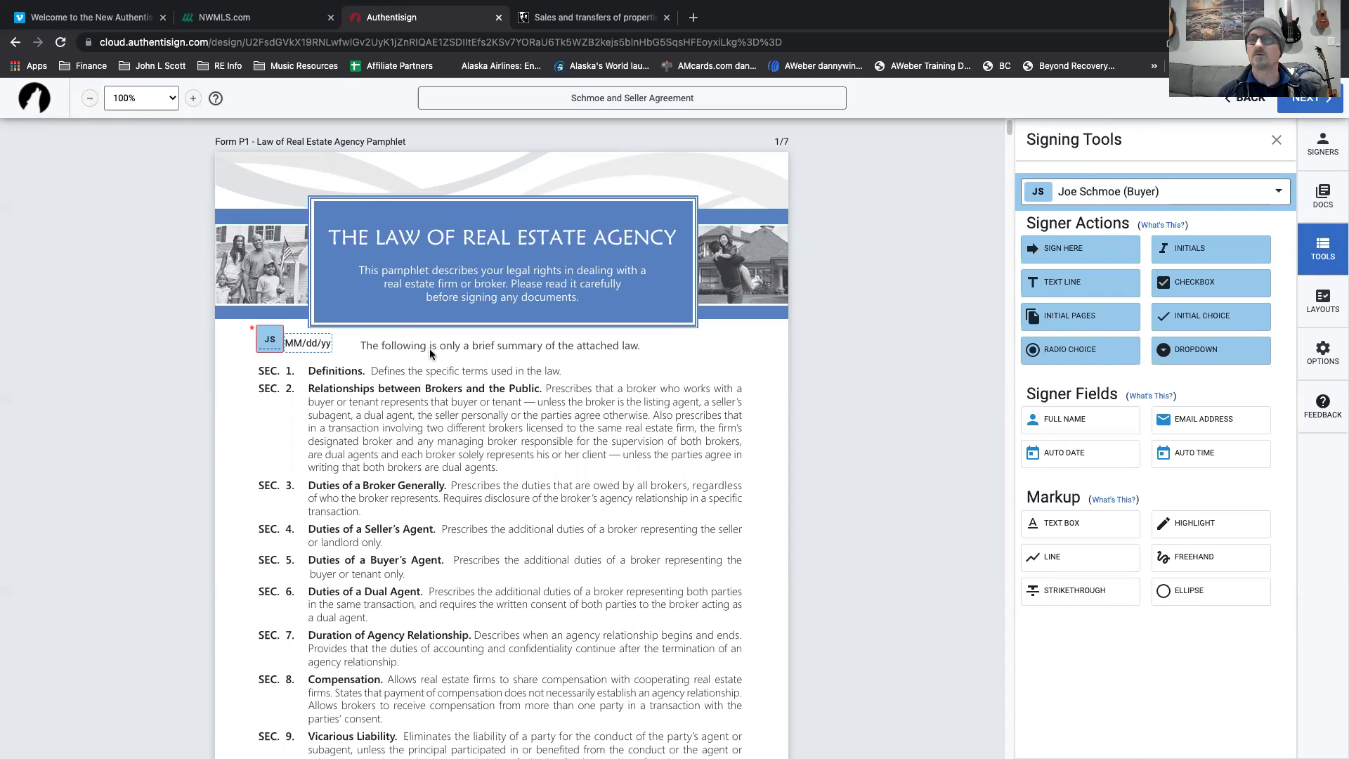
Keep the date on the initials field, scroll to the Wire Fraud Alert, and return to signing tools.
left_click(270, 339)
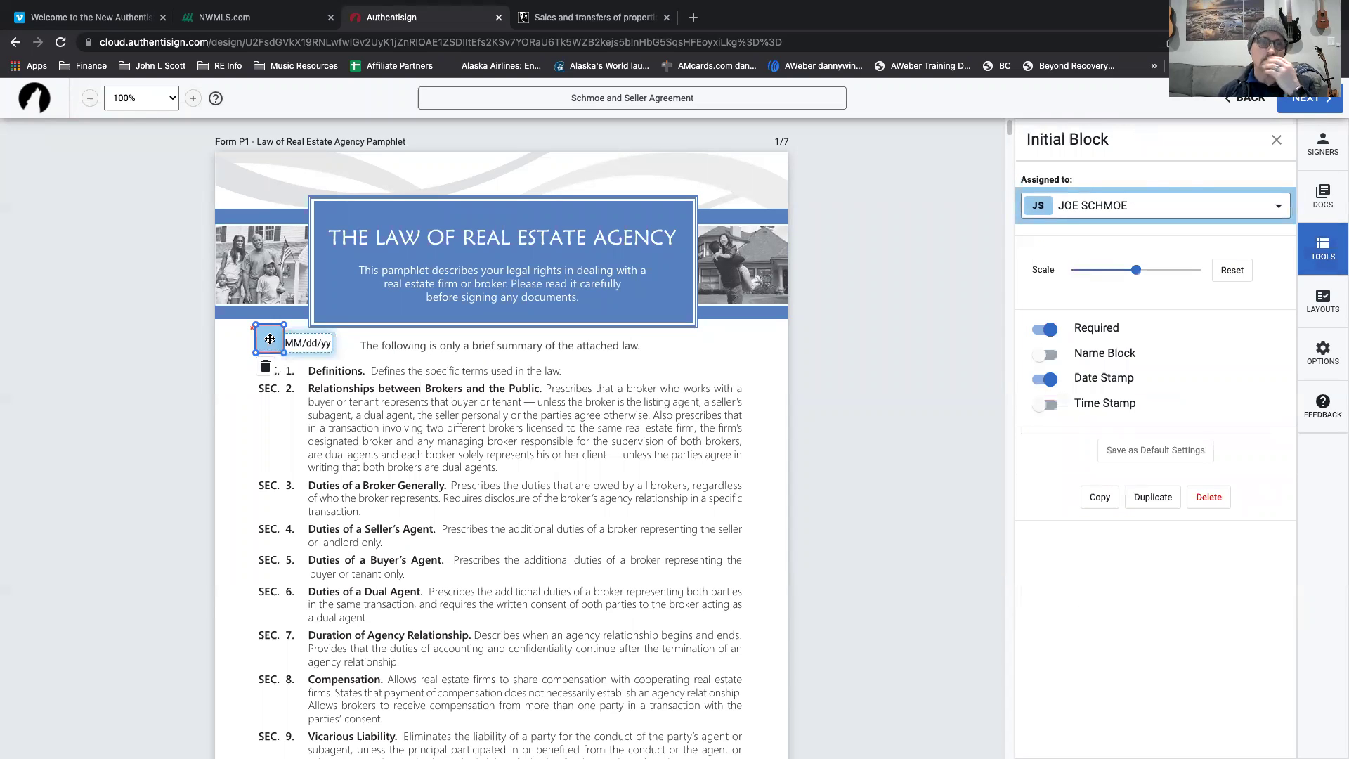
left_click(1047, 381)
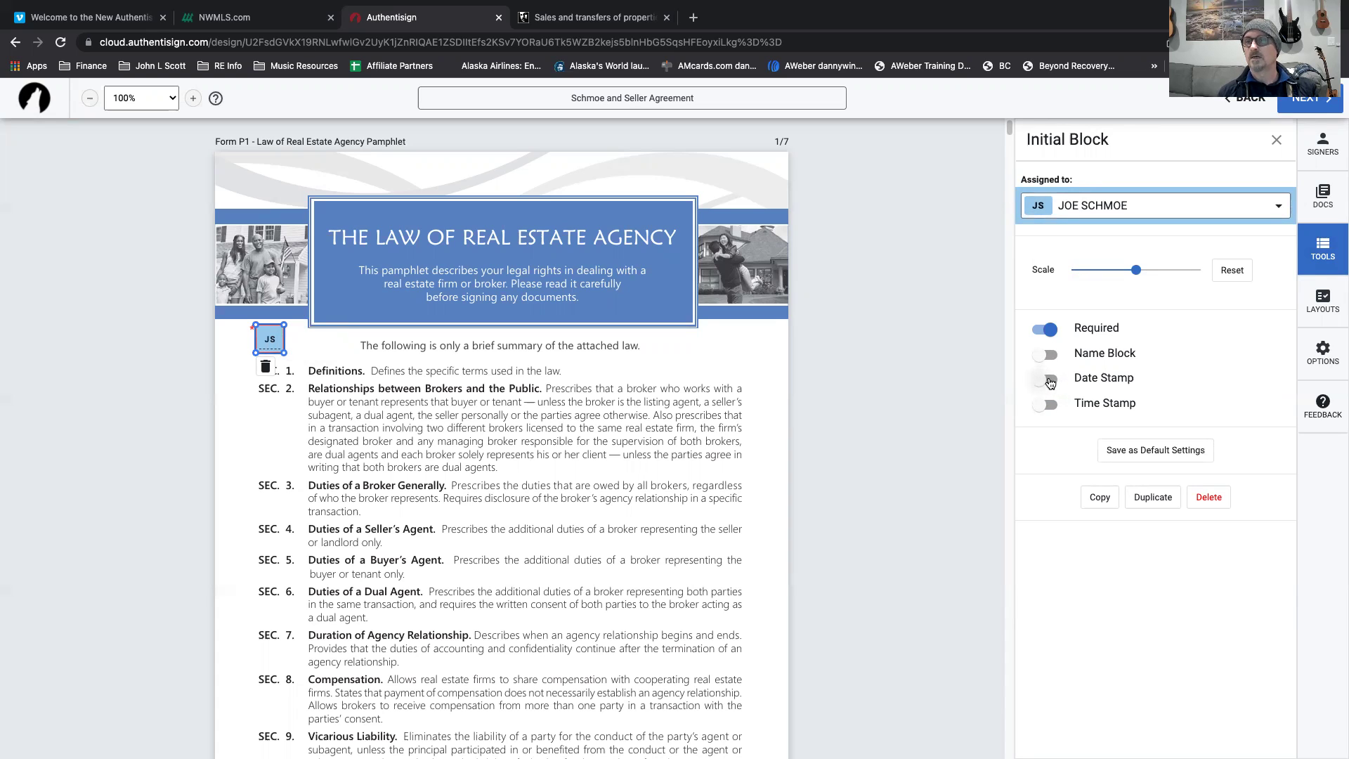
left_click(1049, 380)
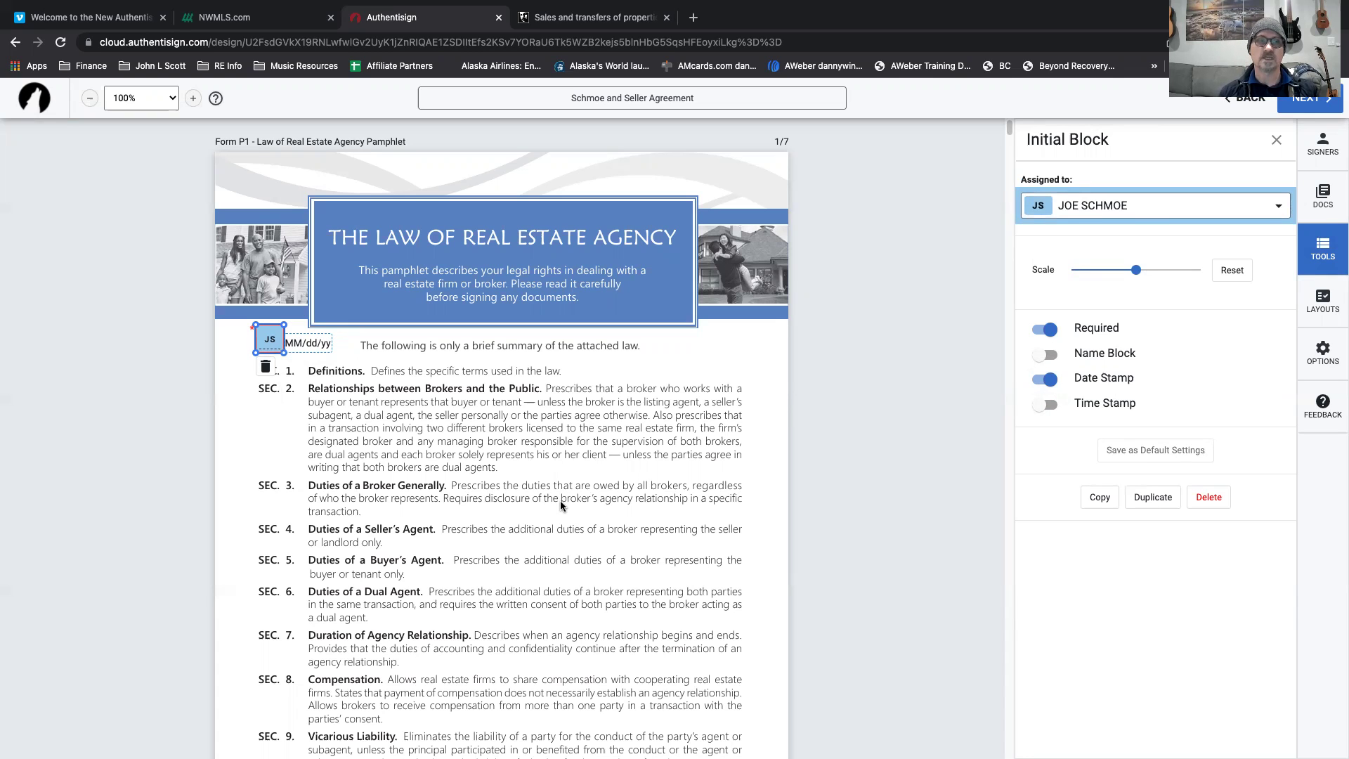
scroll(562, 504, "down", 20)
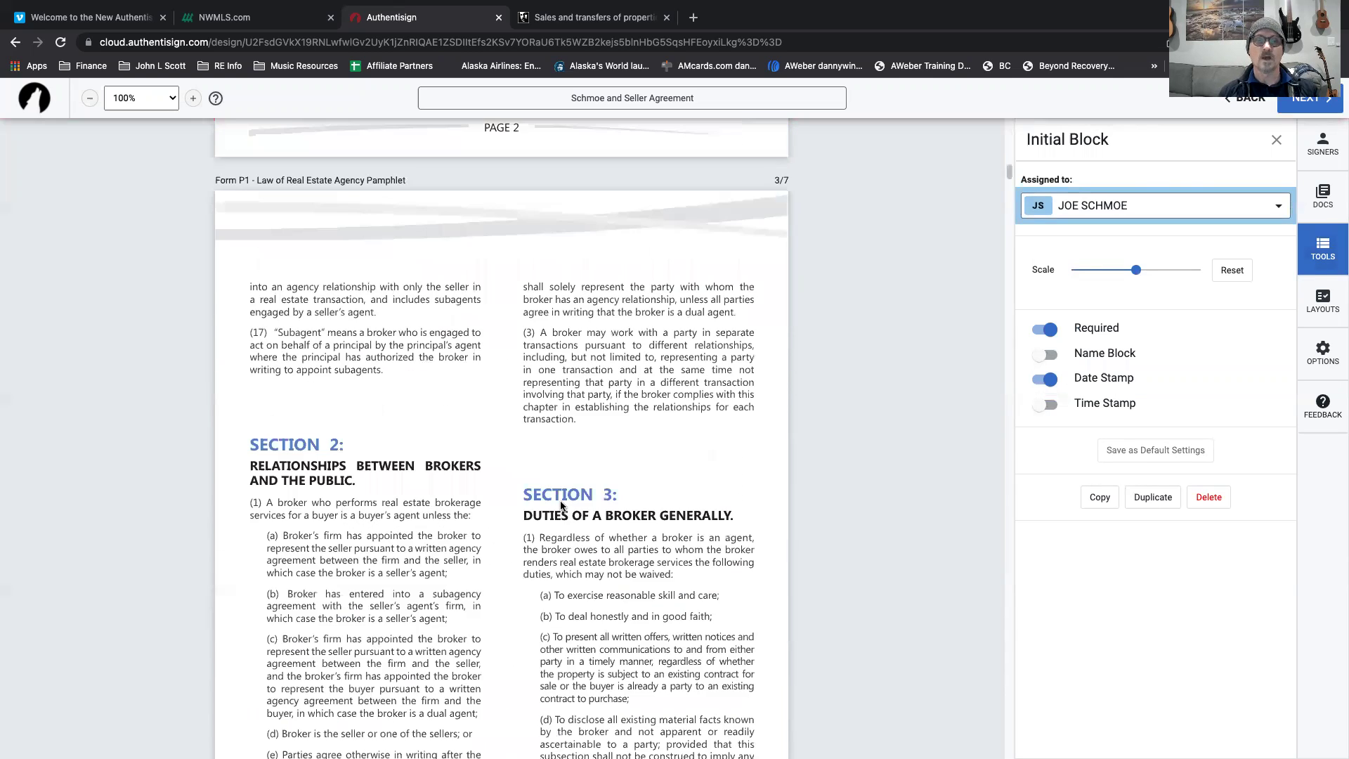
scroll(562, 503, "down", 20)
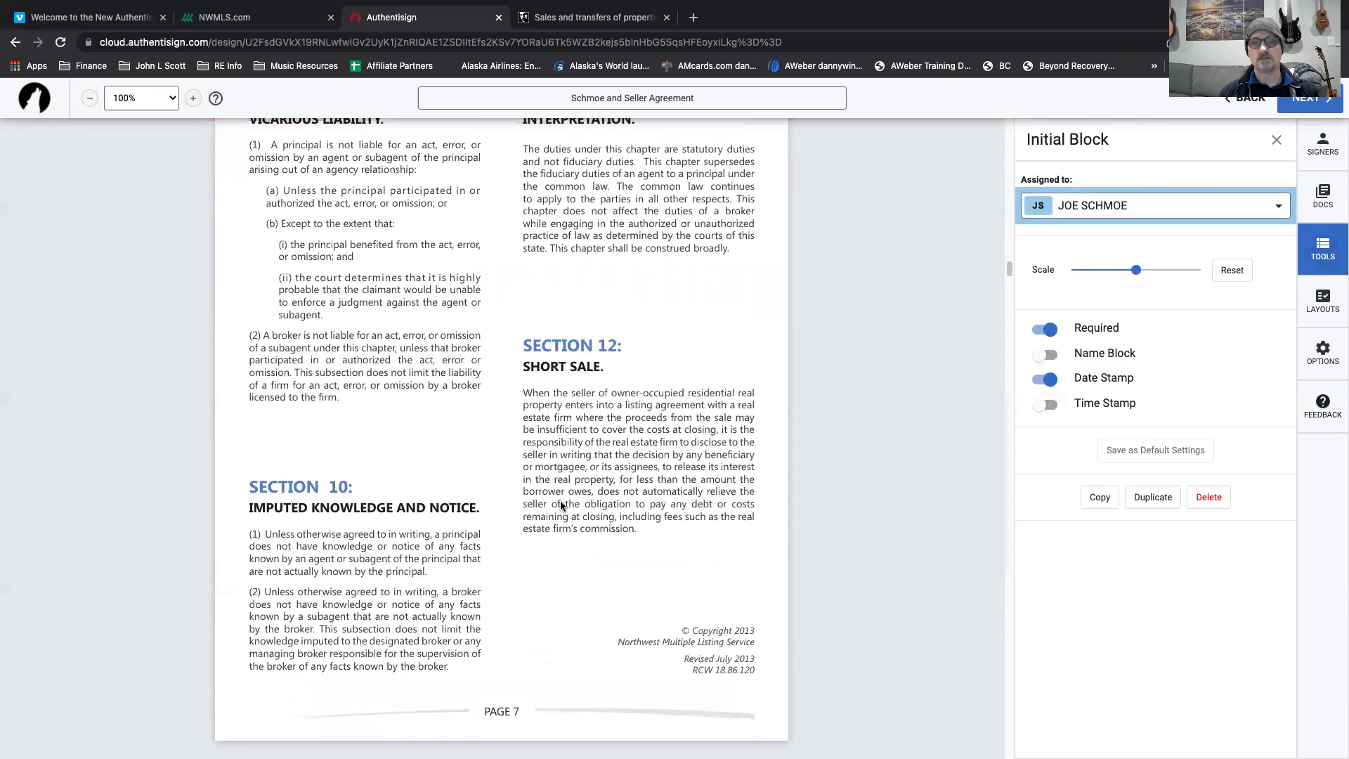
scroll(562, 504, "down", 10)
scroll(274, 420, "down", 3)
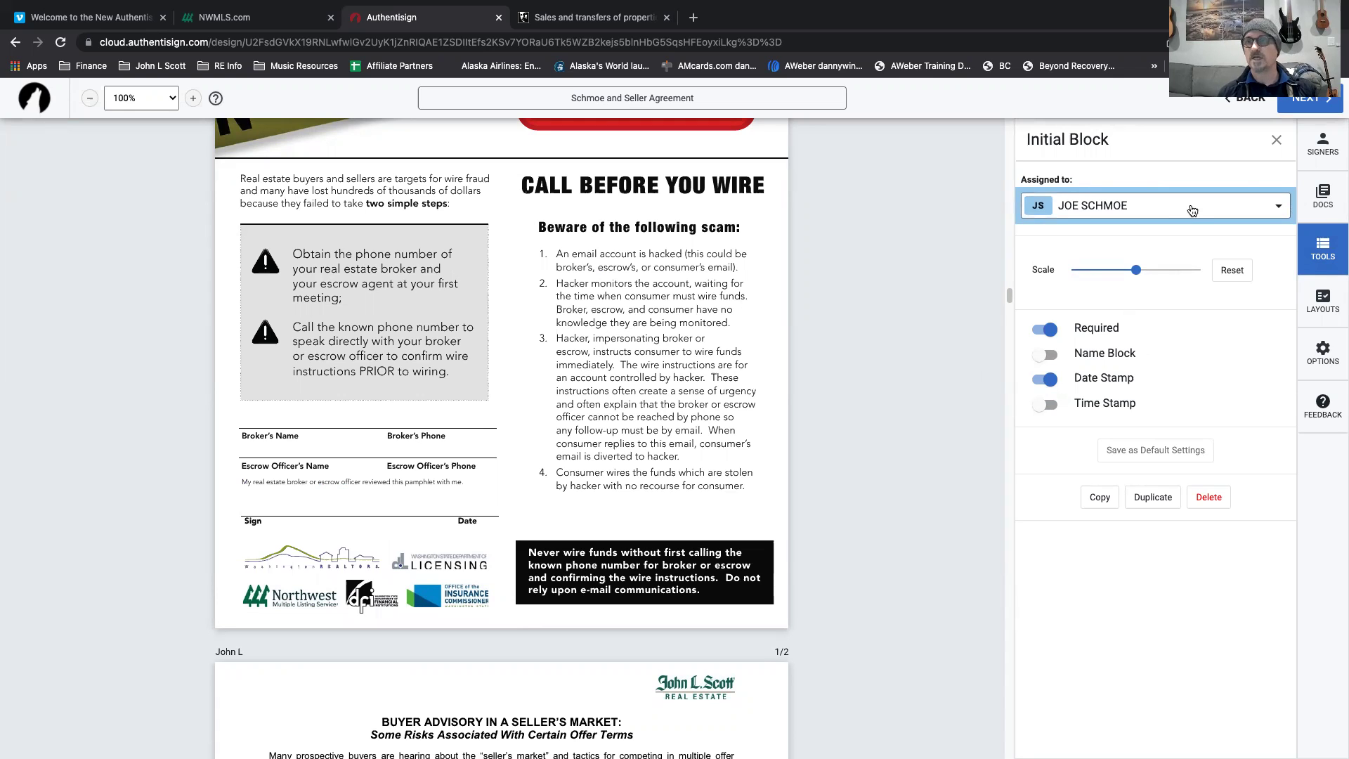
left_click(1277, 141)
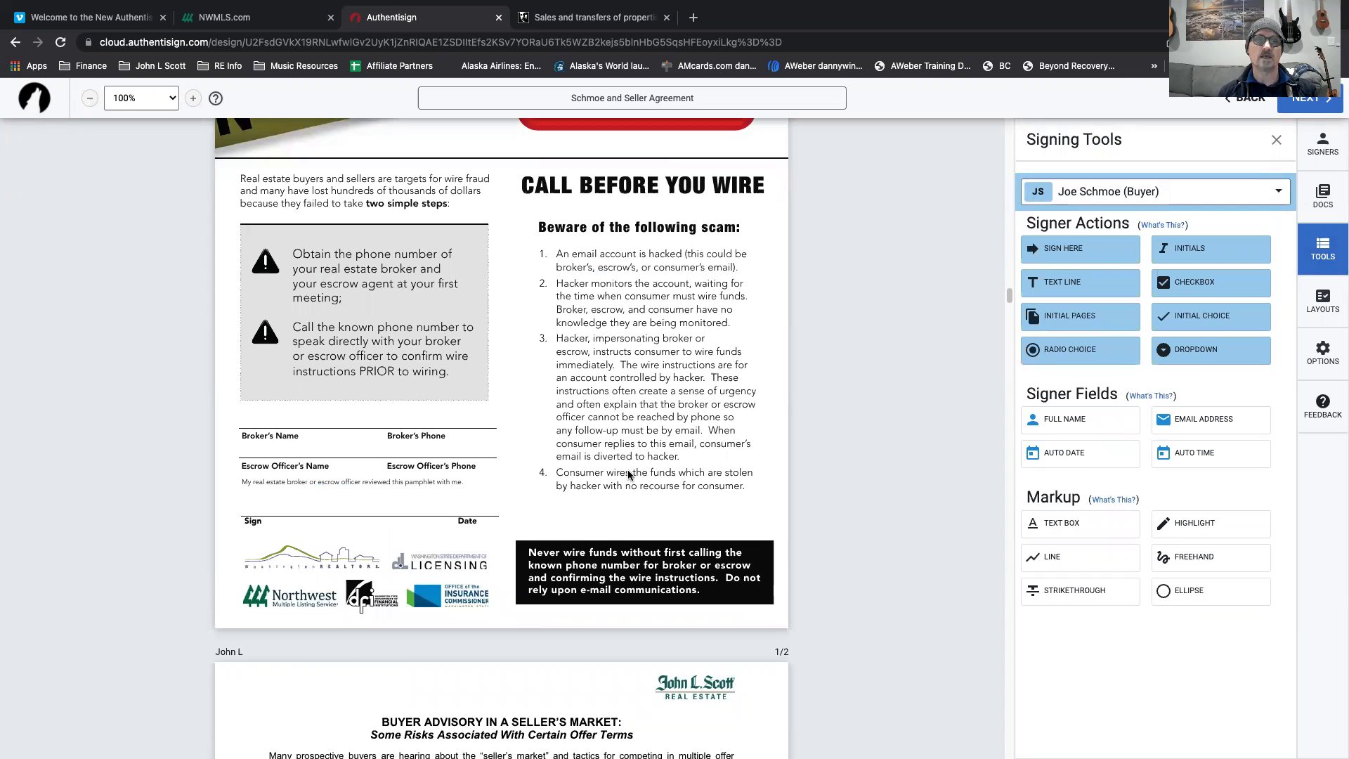
Add a text box with the broker's name and phone across the Broker's Name line.
left_click(1092, 529)
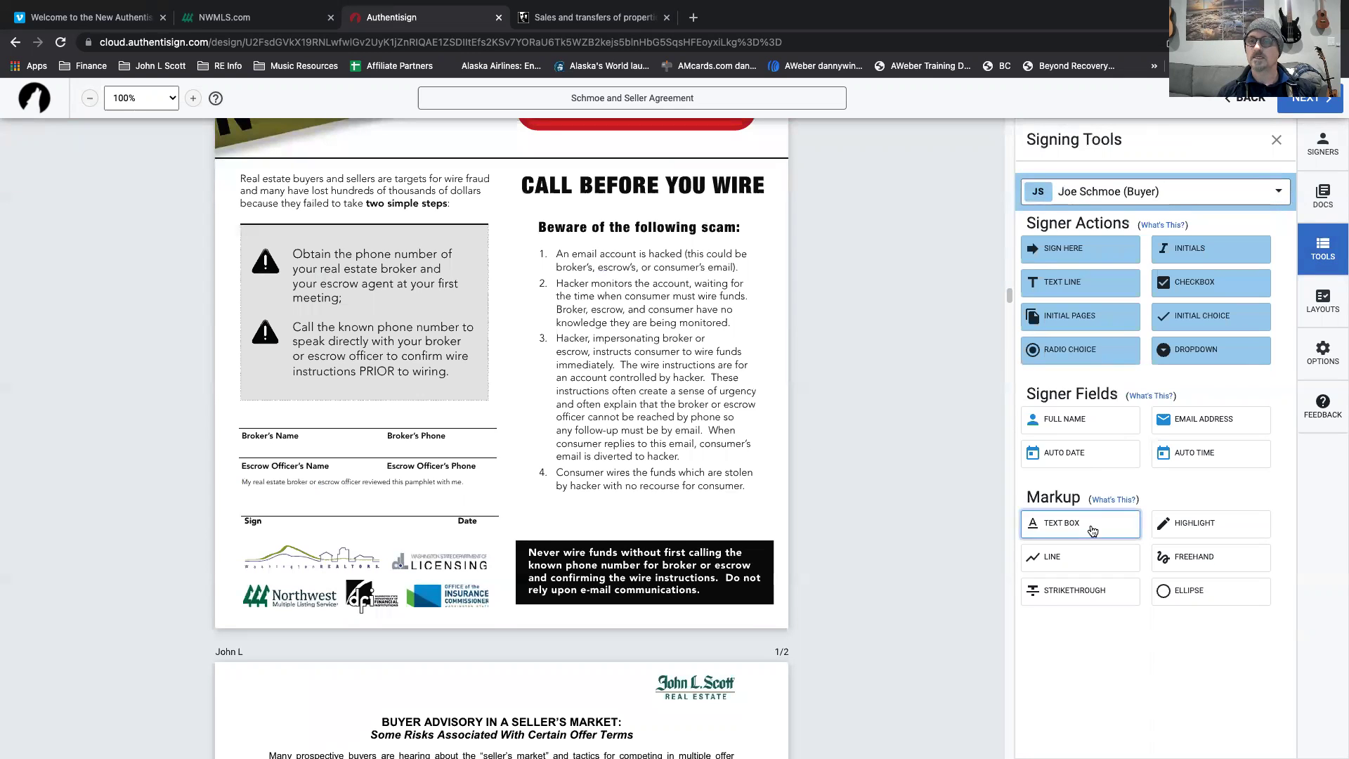
left_click(239, 411)
left_click(331, 422)
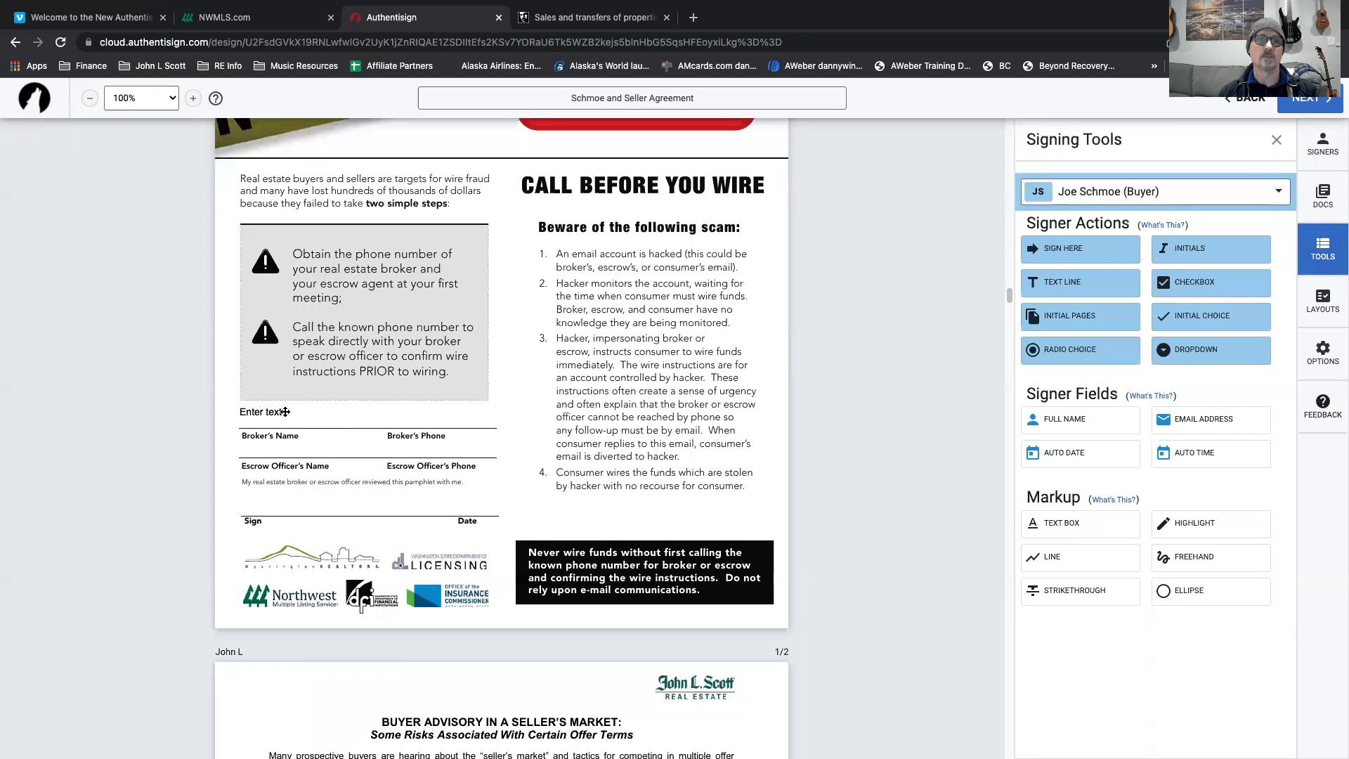
left_click(286, 411)
scroll(285, 412, "down", 9)
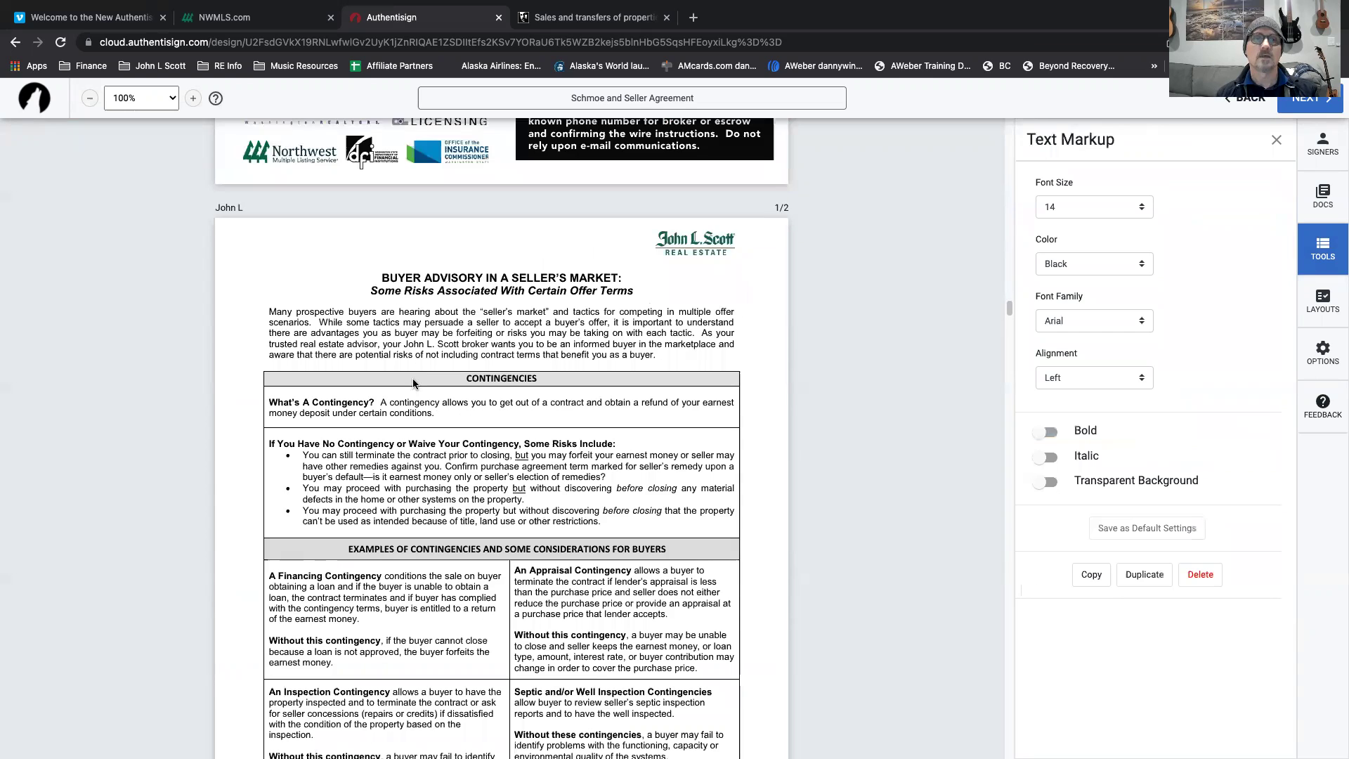
scroll(414, 383, "up", 10)
scroll(362, 582, "down", 2)
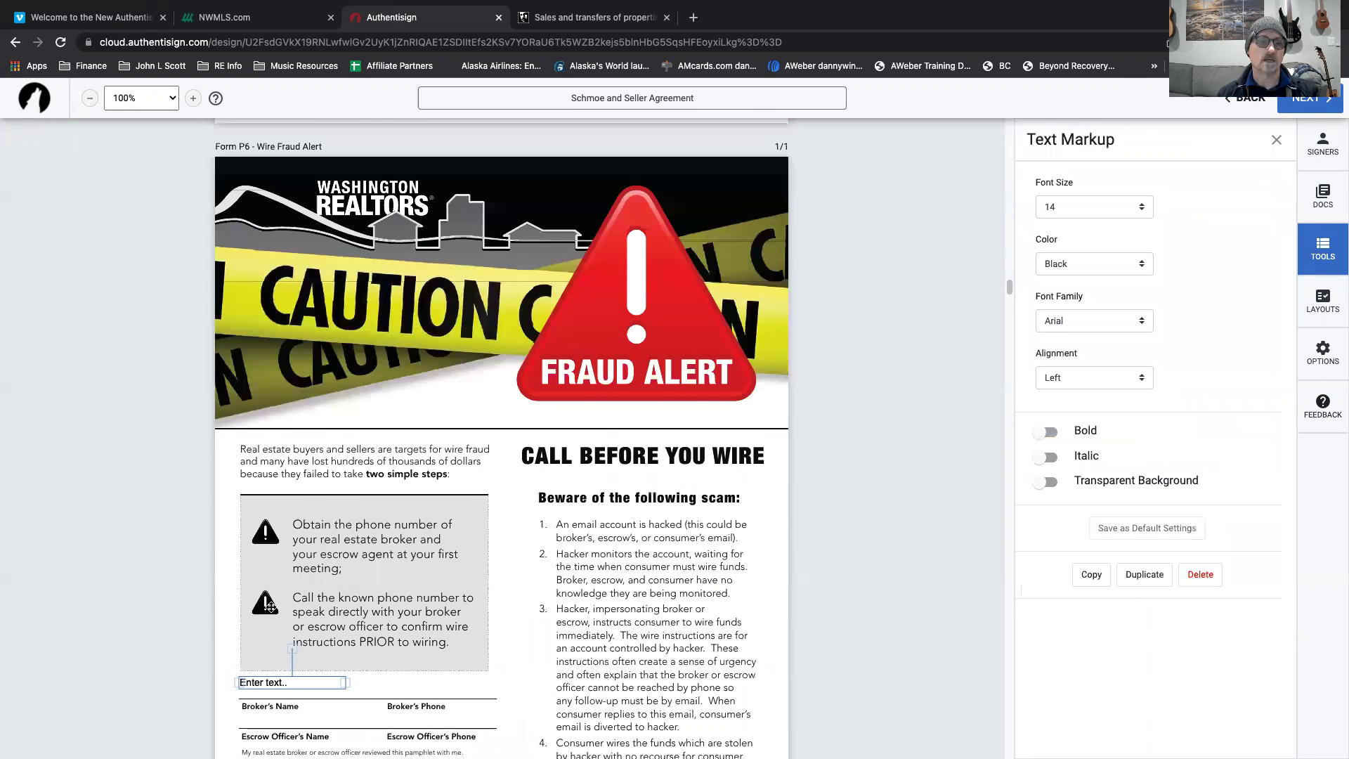
left_click(274, 604)
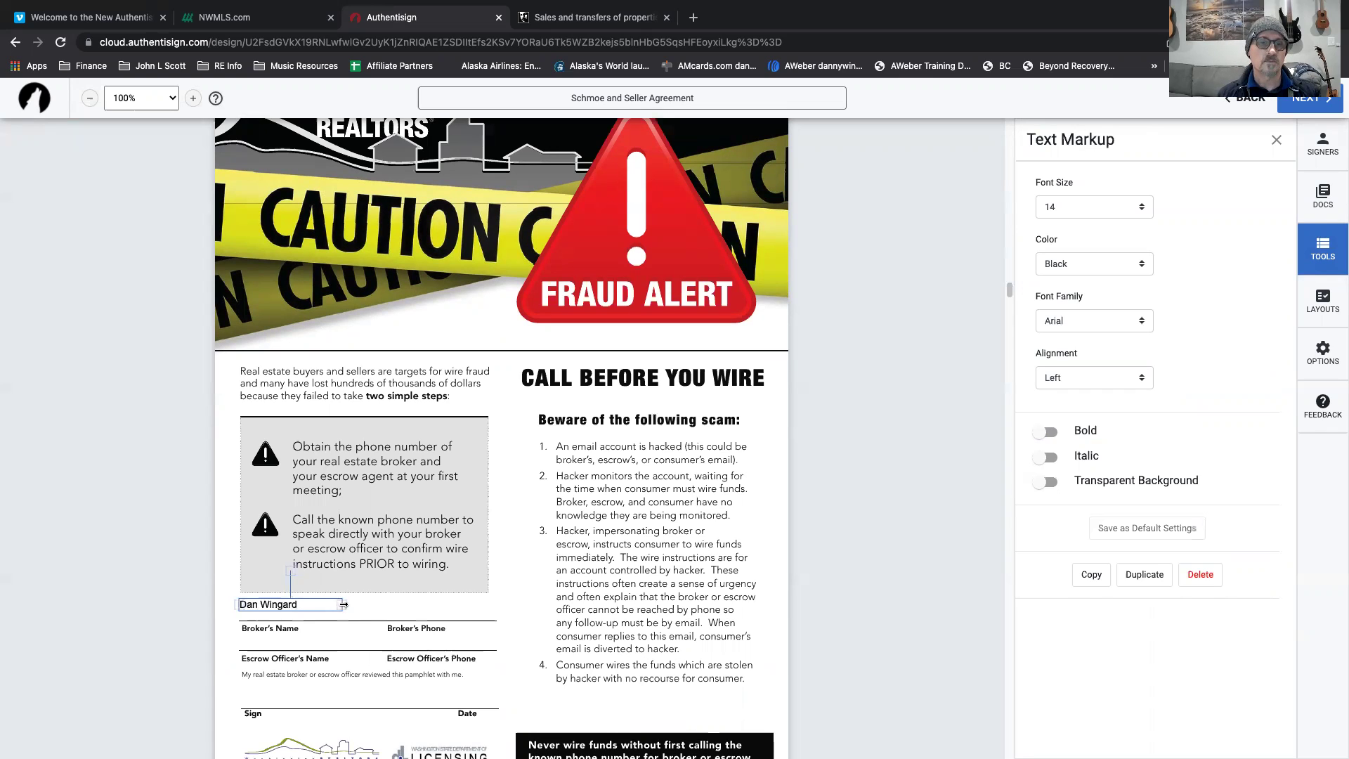
left_click_drag(345, 604, 494, 607)
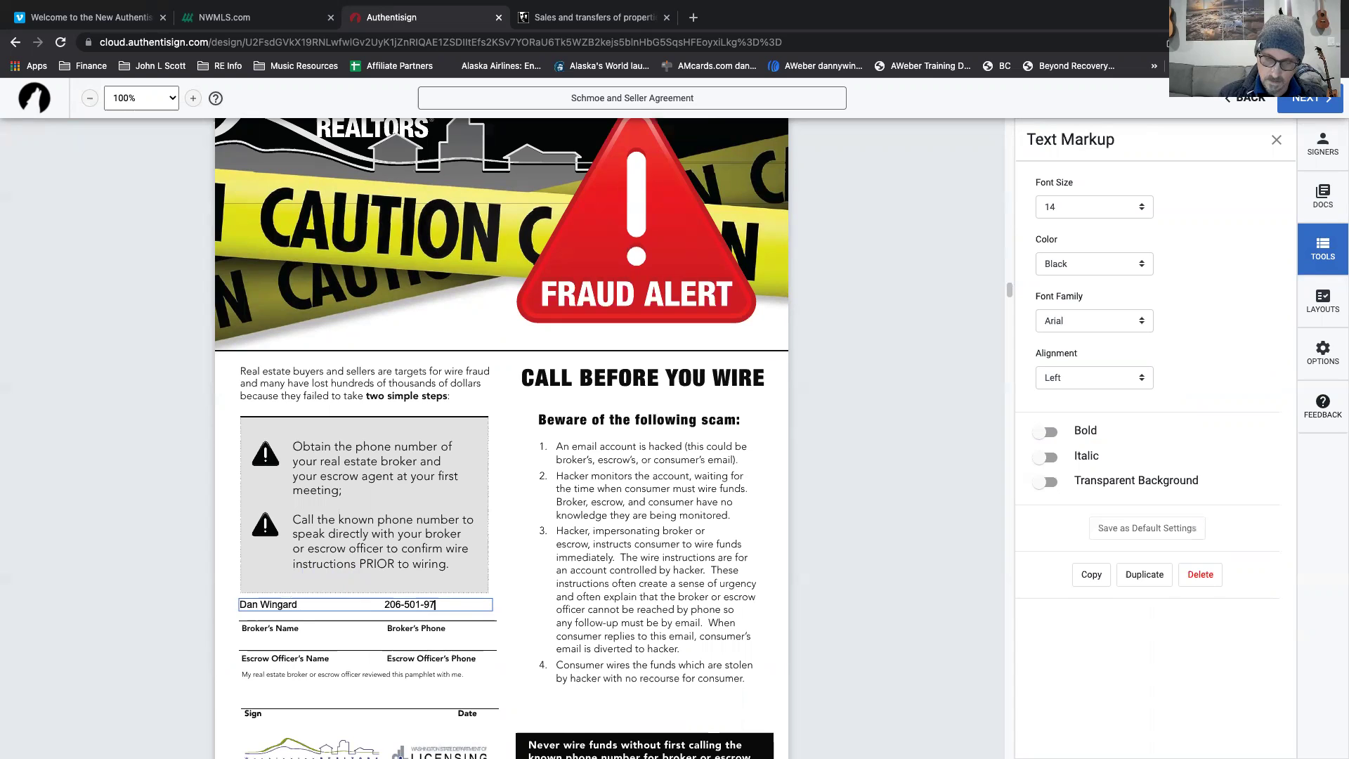
left_click(353, 595)
left_click_drag(352, 601, 356, 608)
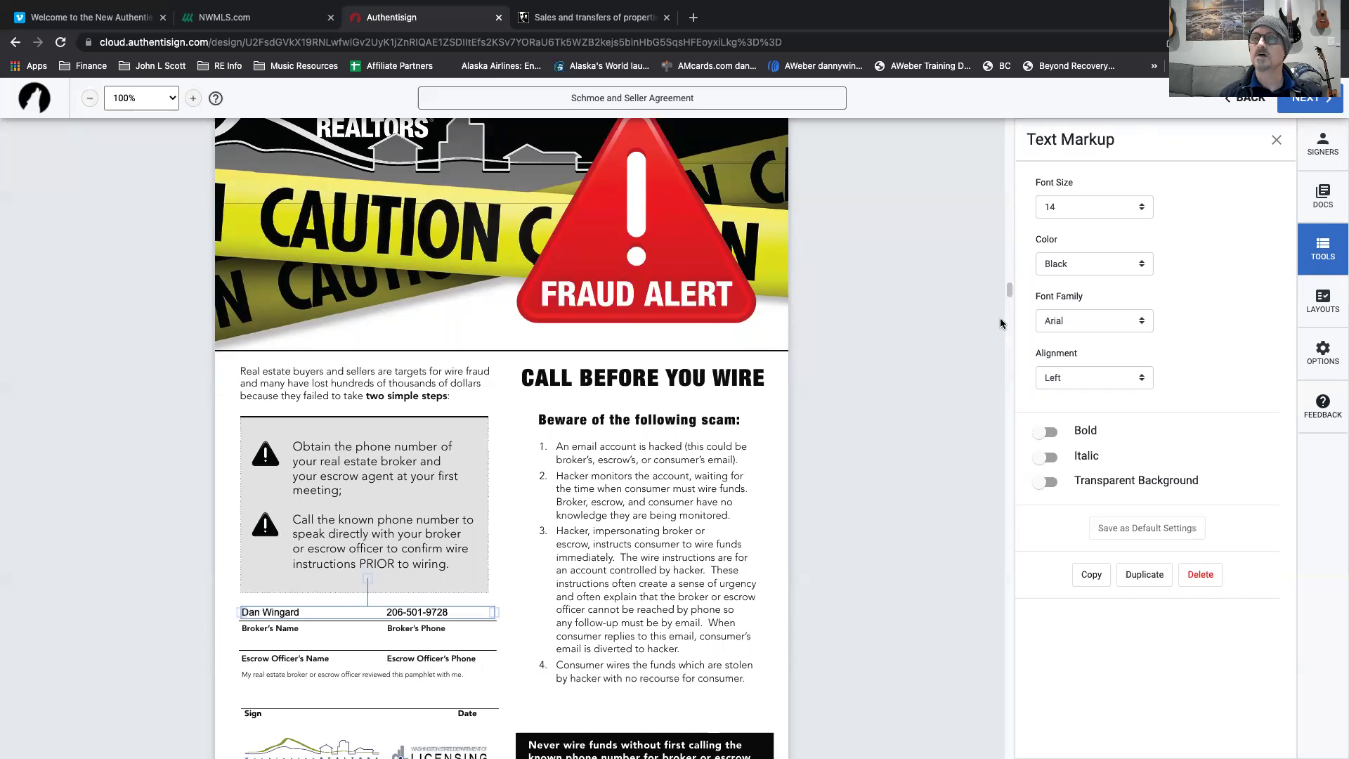
Format the broker text as bold, 16-point, black Arial.
left_click(1140, 208)
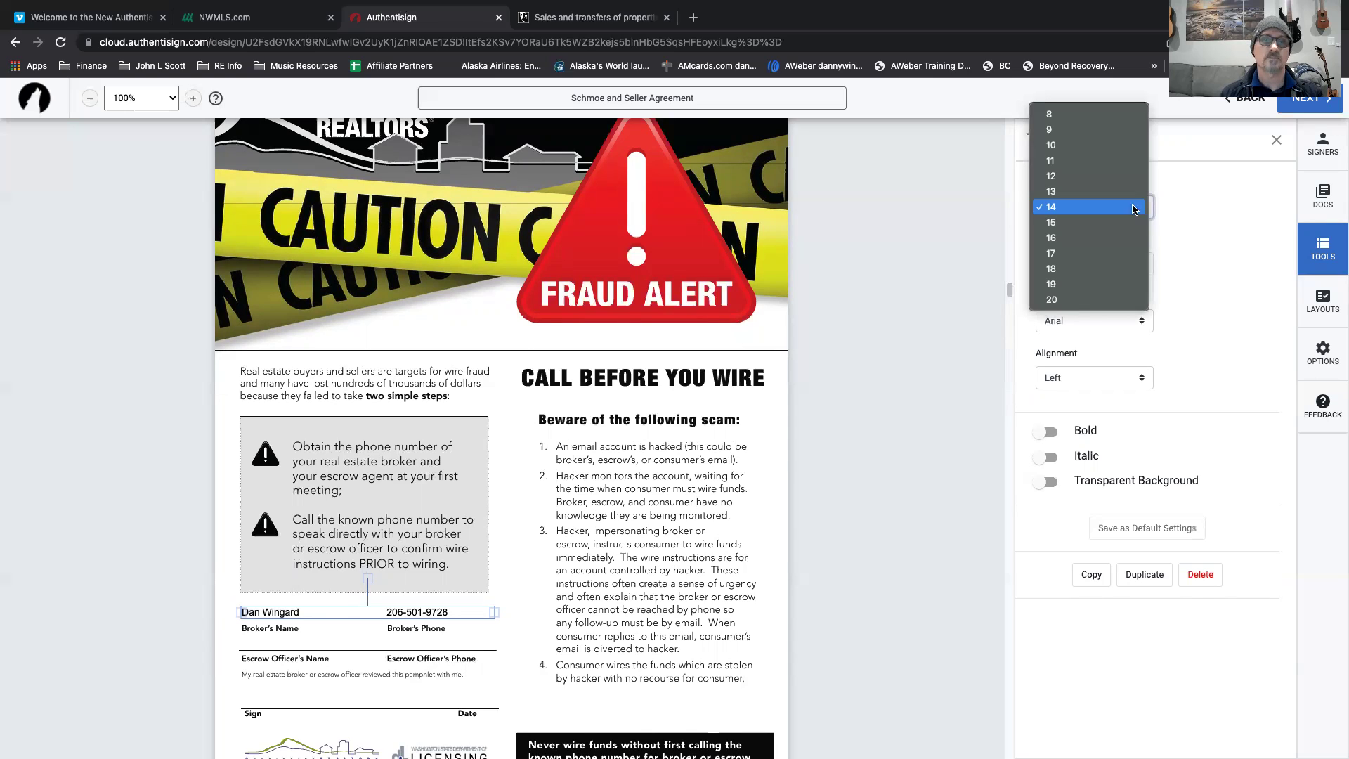
left_click(1100, 239)
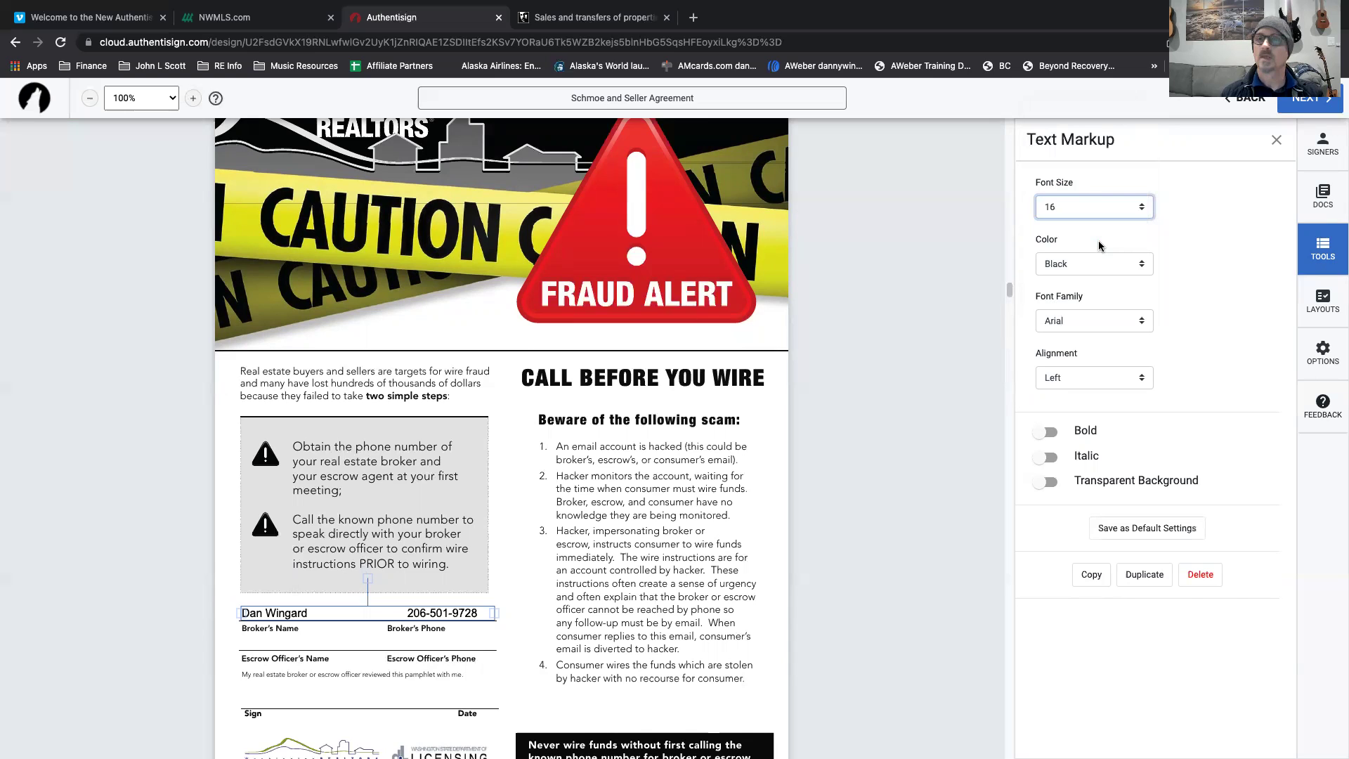
left_click(1141, 266)
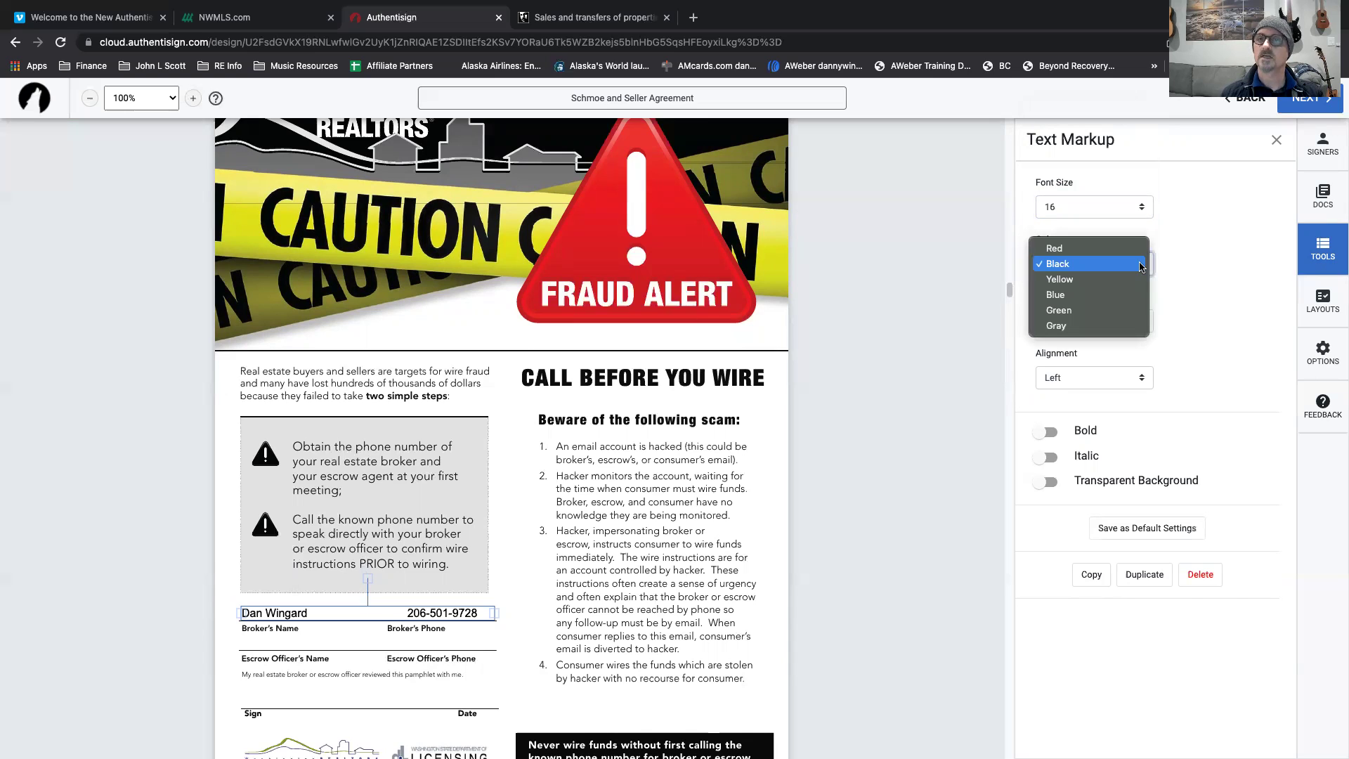
left_click(1113, 311)
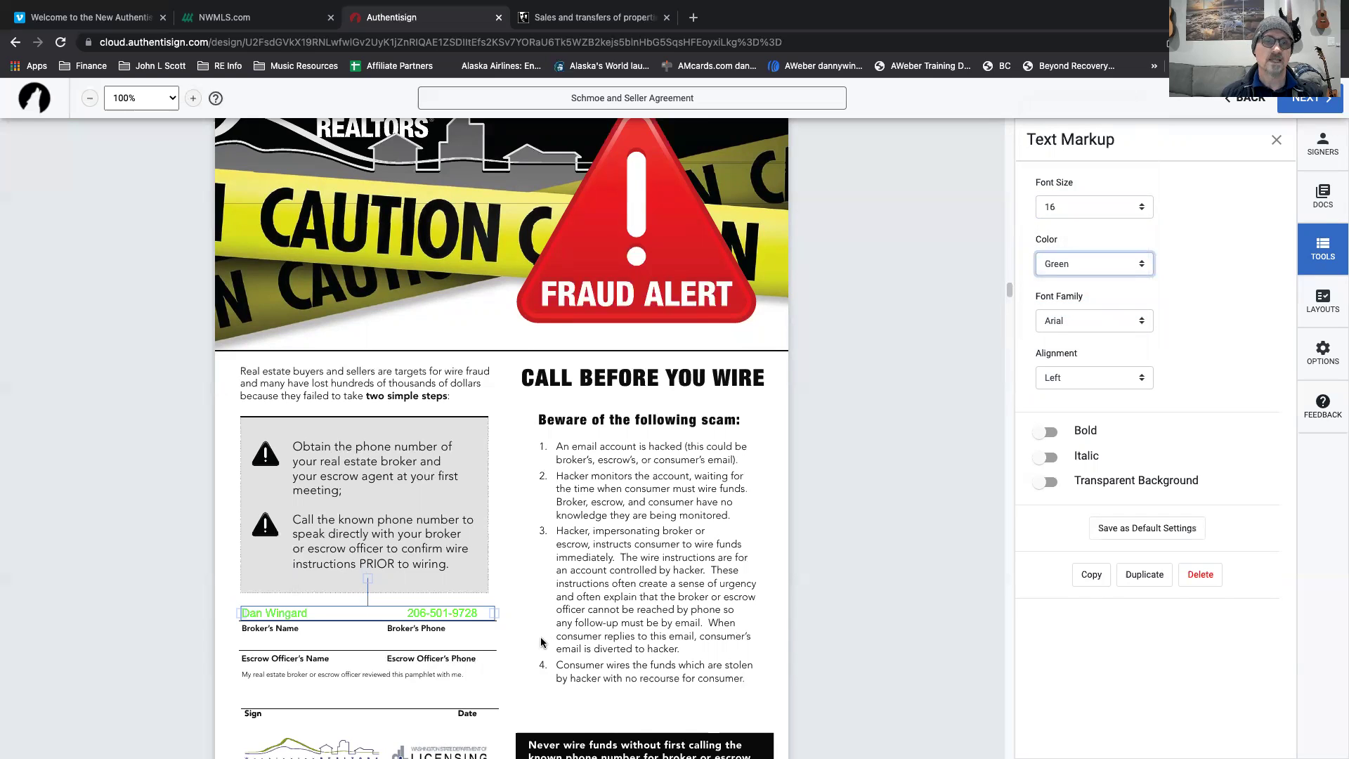
left_click(1143, 319)
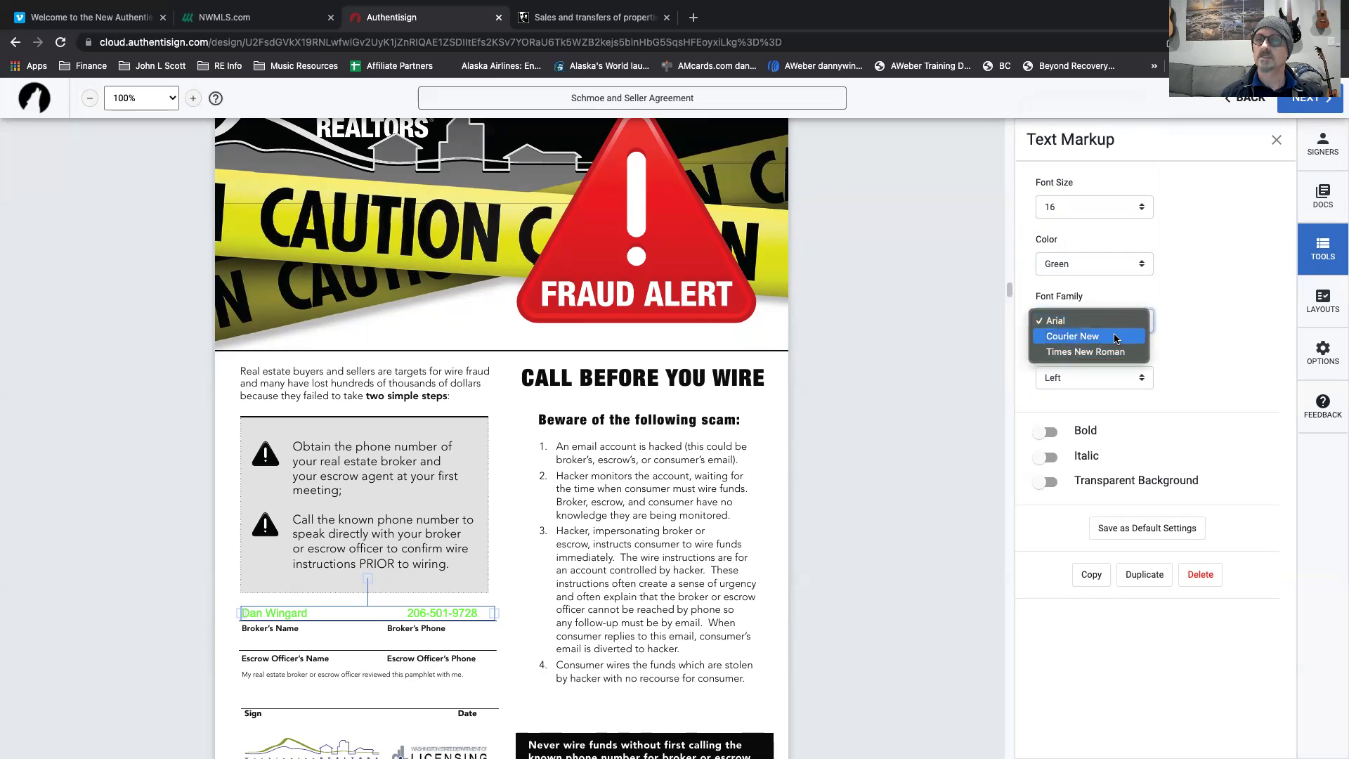
left_click(1207, 329)
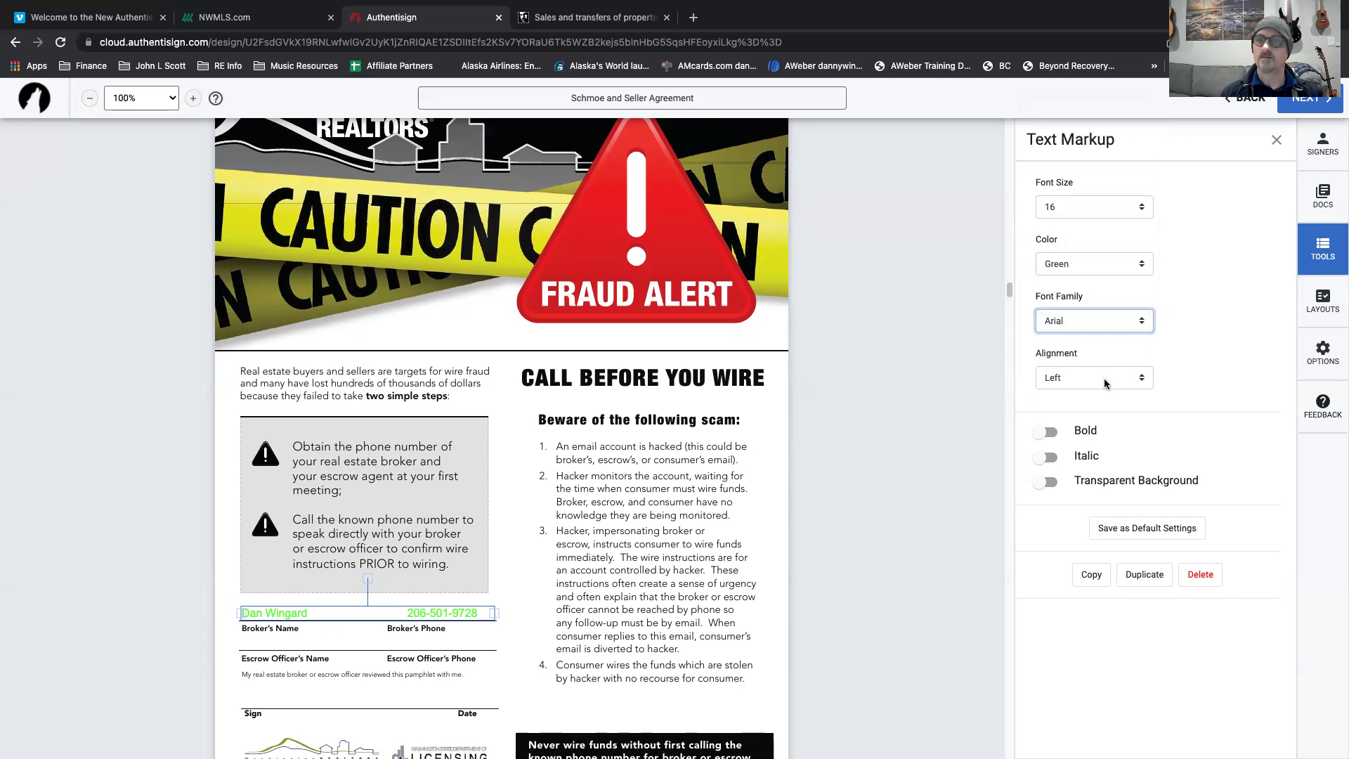
left_click(1049, 433)
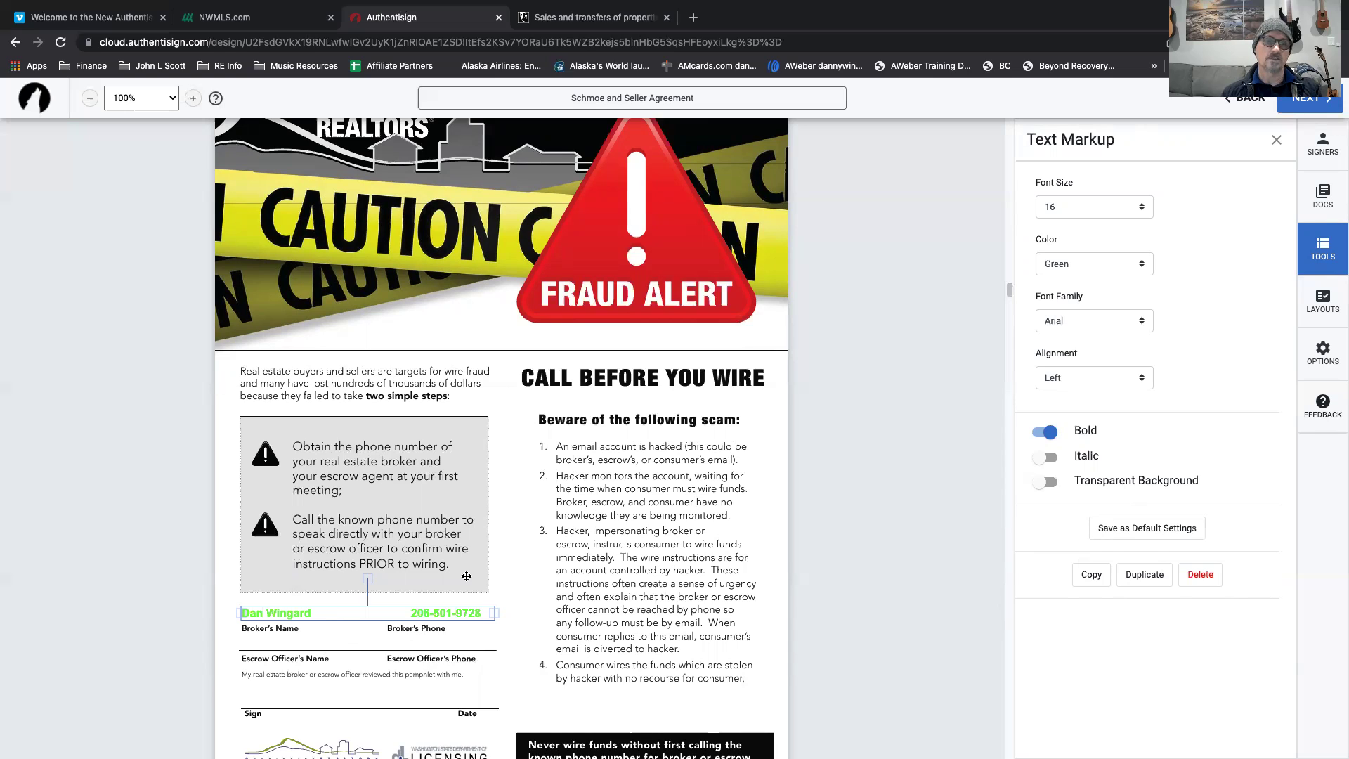
left_click(1145, 265)
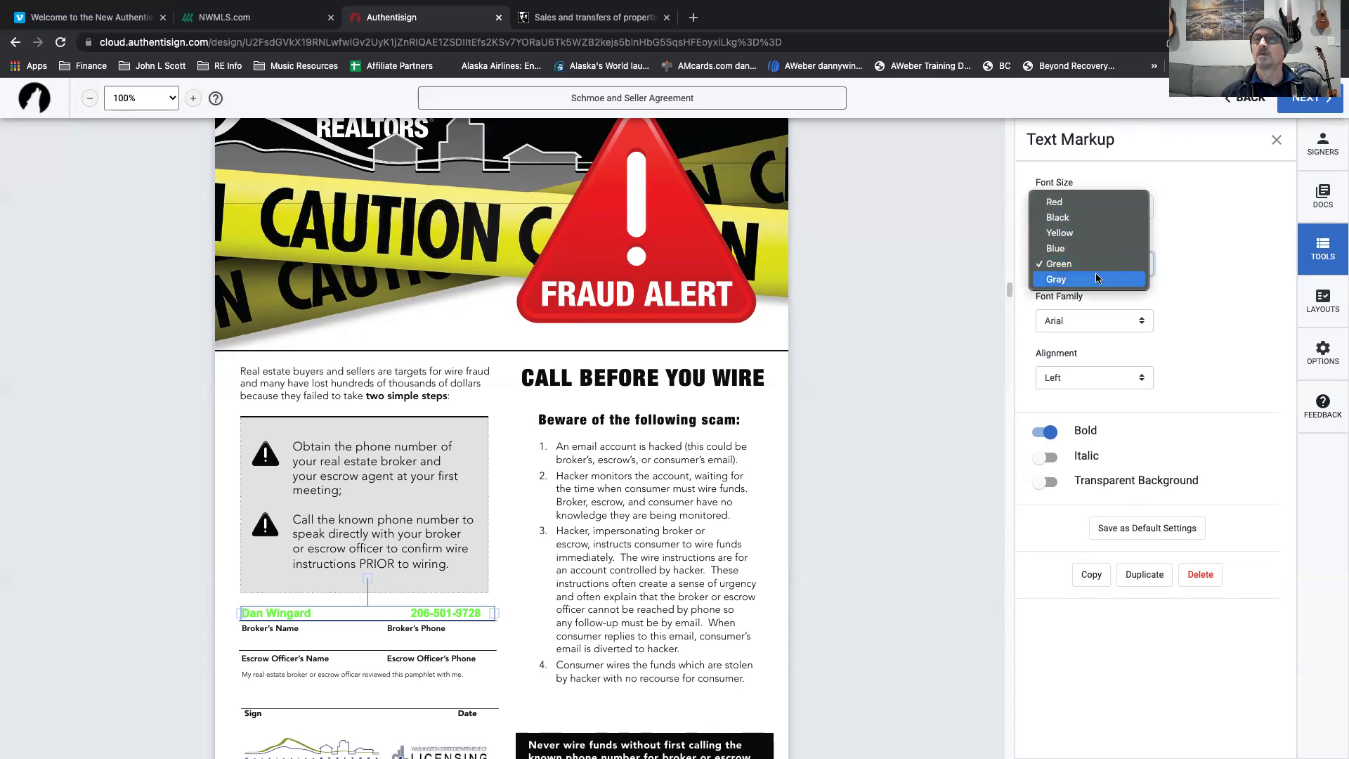
left_click(1082, 222)
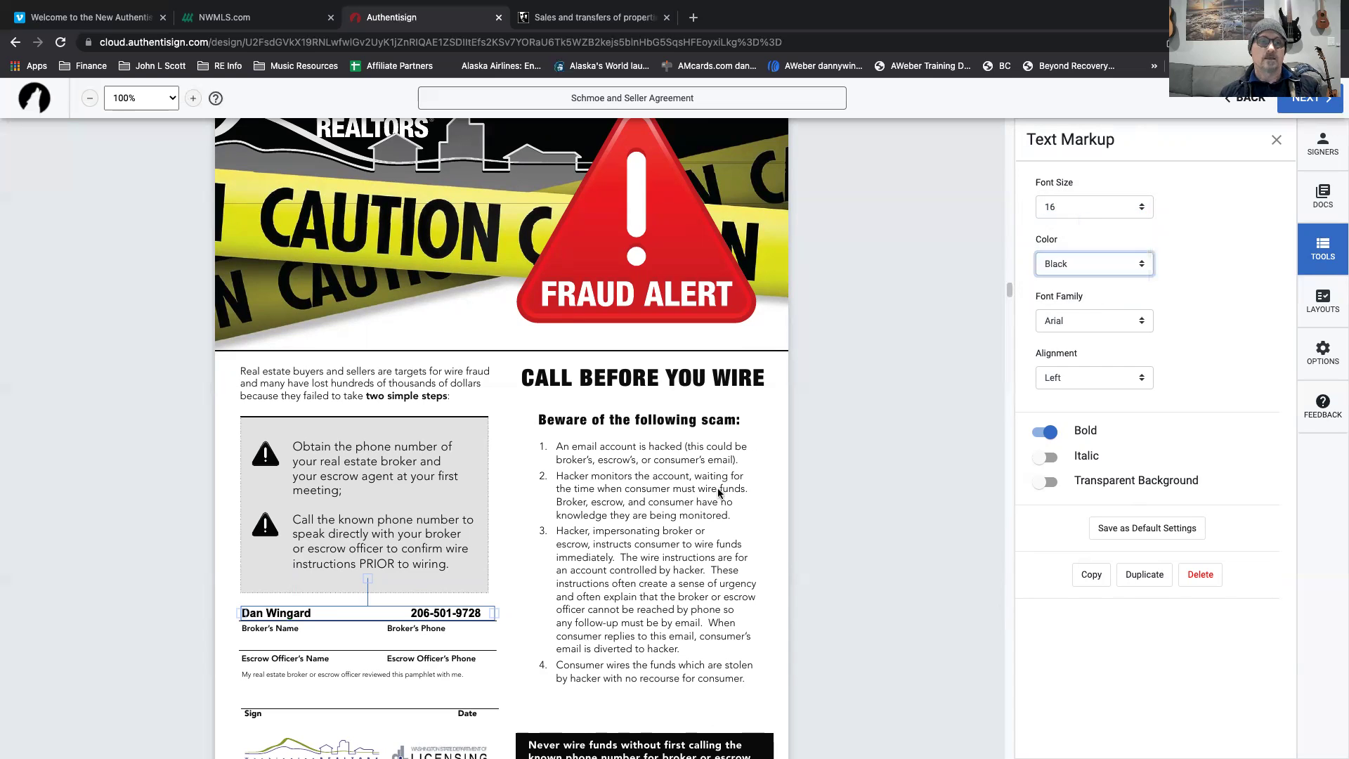
scroll(443, 543, "down", 2)
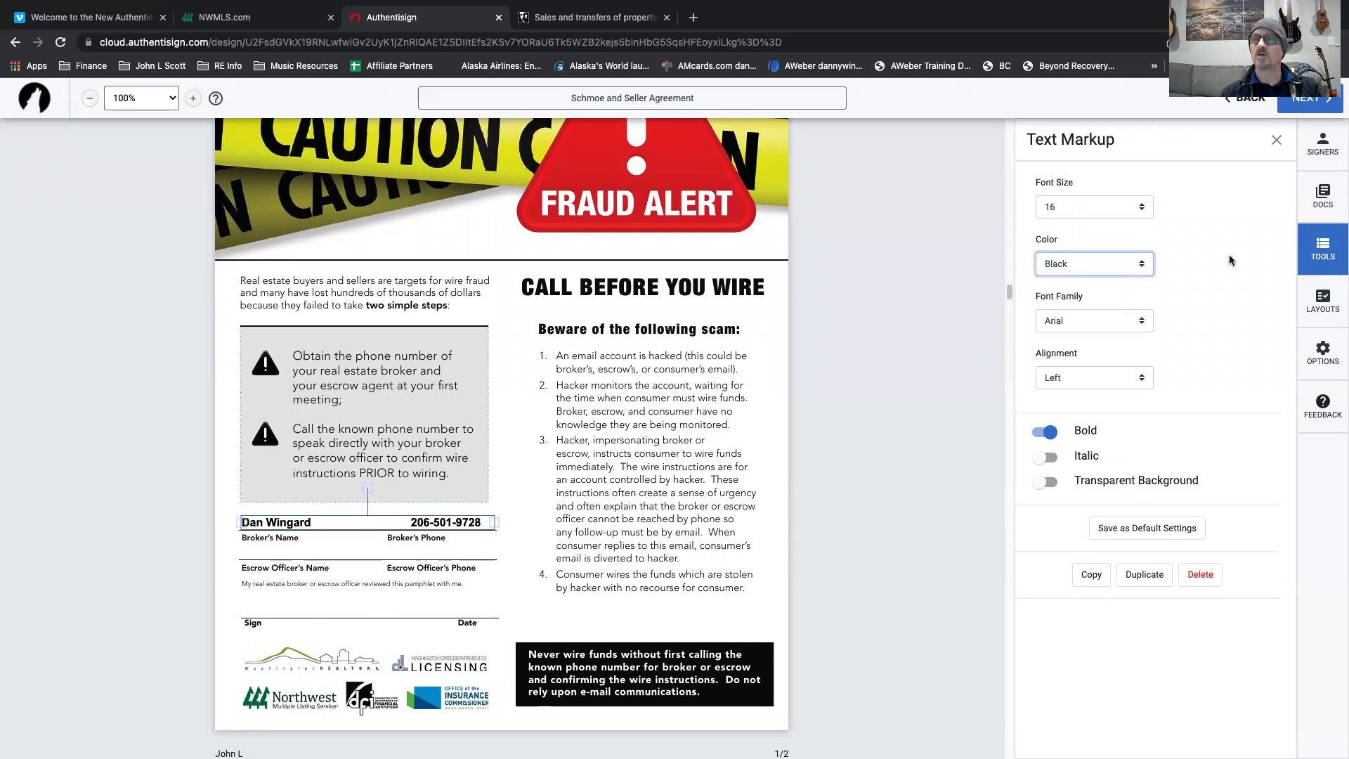
Add the buyer's signature field on the Sign line with its date above the Date label.
left_click(1276, 140)
left_click_drag(1076, 246, 239, 590)
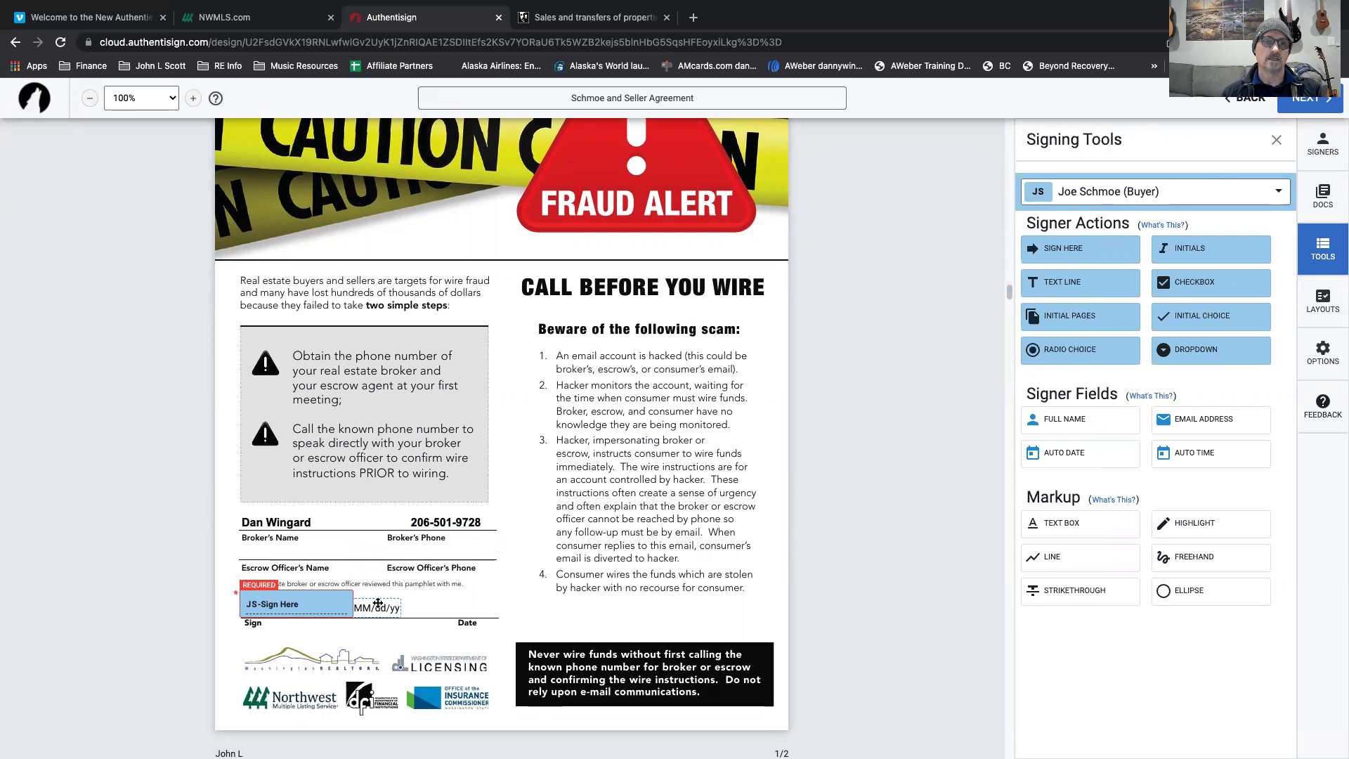
left_click_drag(376, 608, 465, 607)
scroll(393, 662, "down", 5)
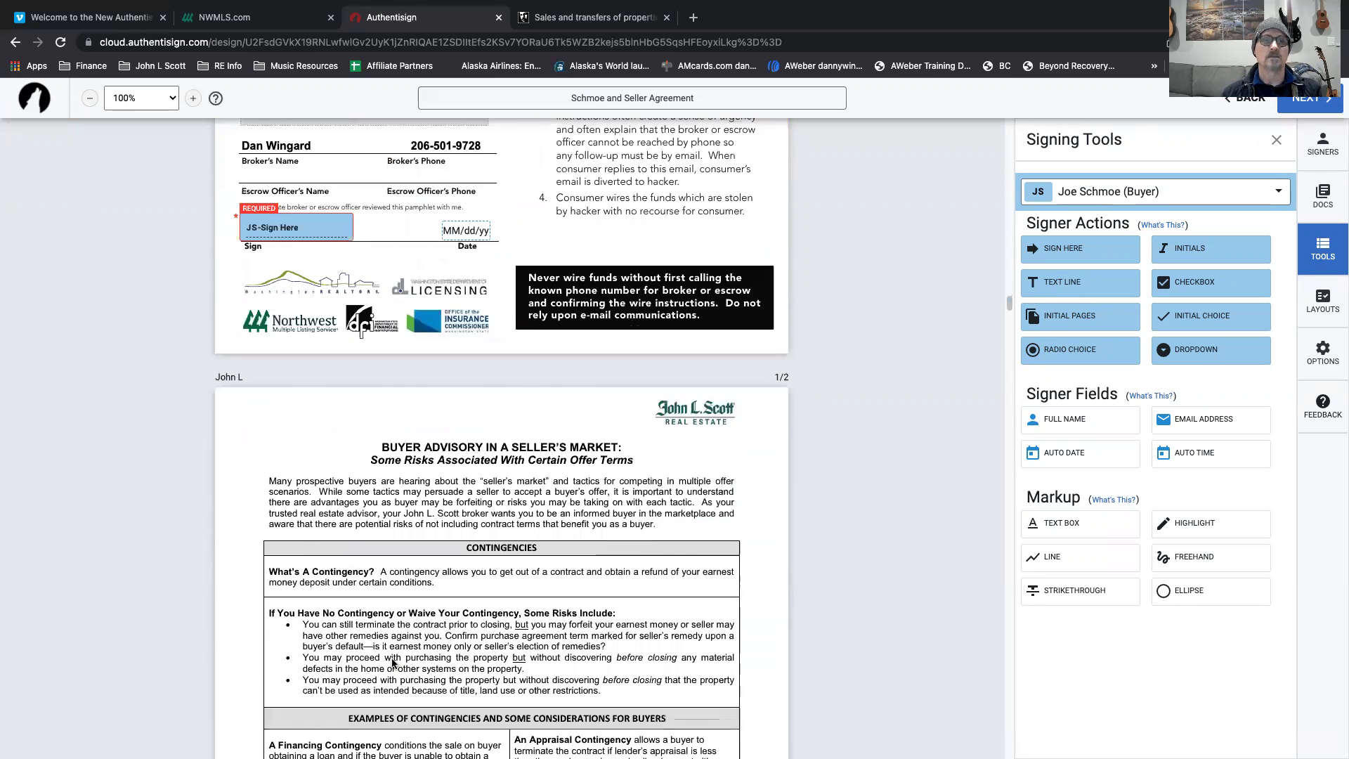
scroll(394, 662, "down", 2)
scroll(421, 436, "down", 2)
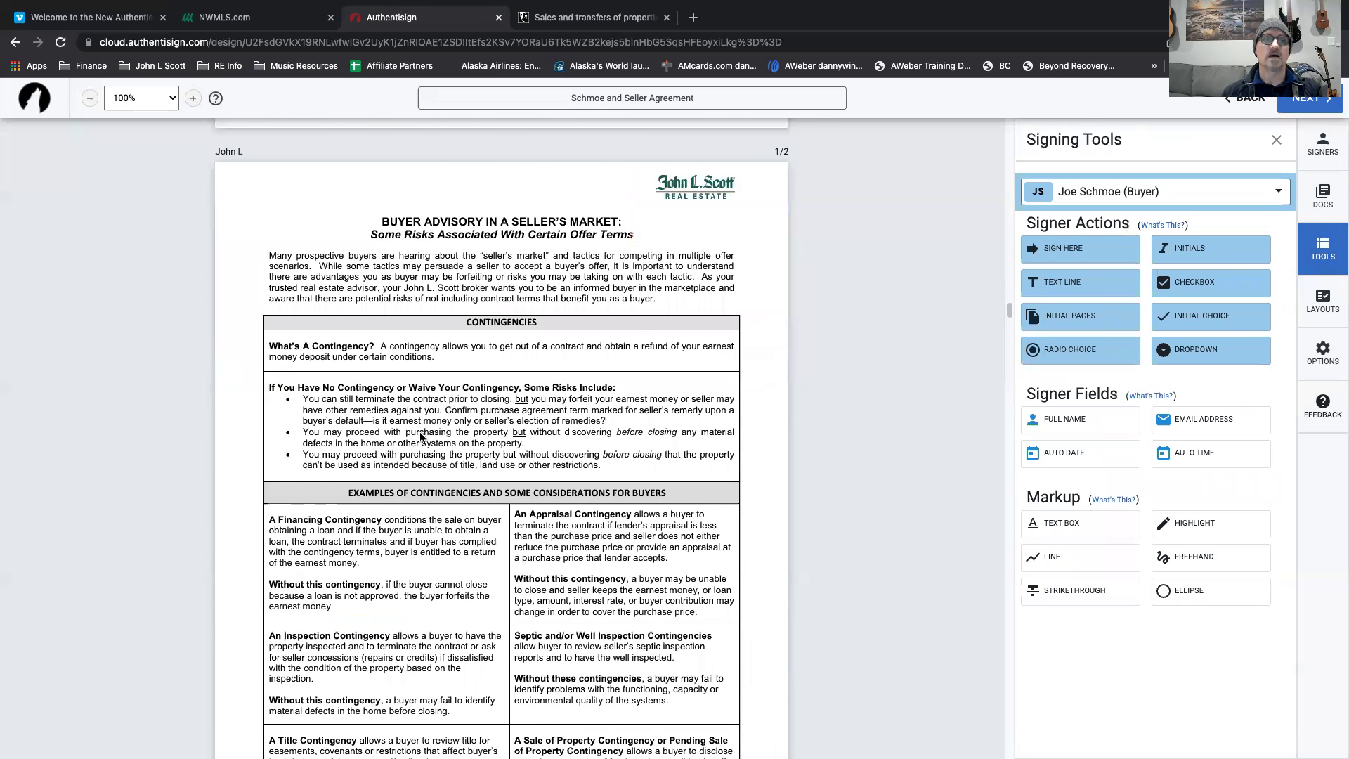
scroll(421, 436, "down", 15)
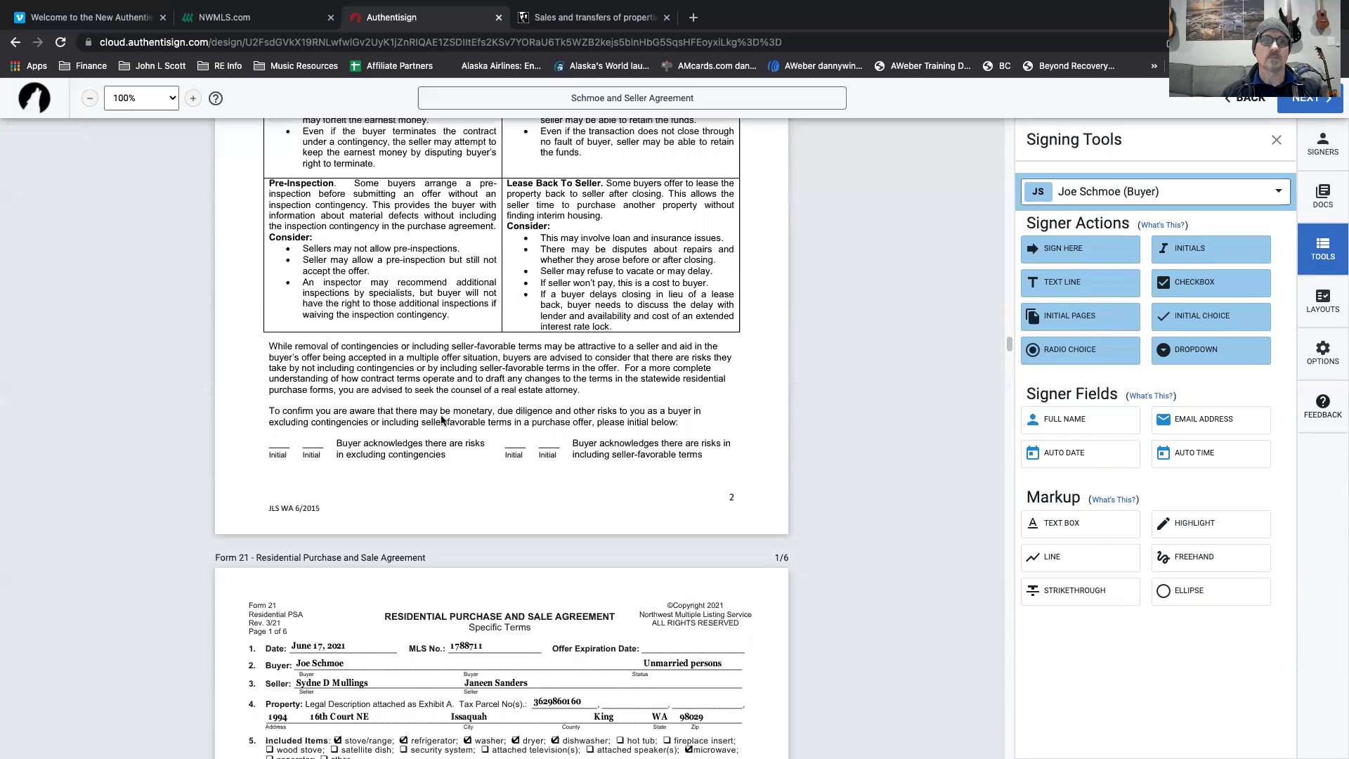
Add buyer initials on the first and third Initial lines, deleting the extra date stamps.
left_click_drag(1194, 248, 279, 434)
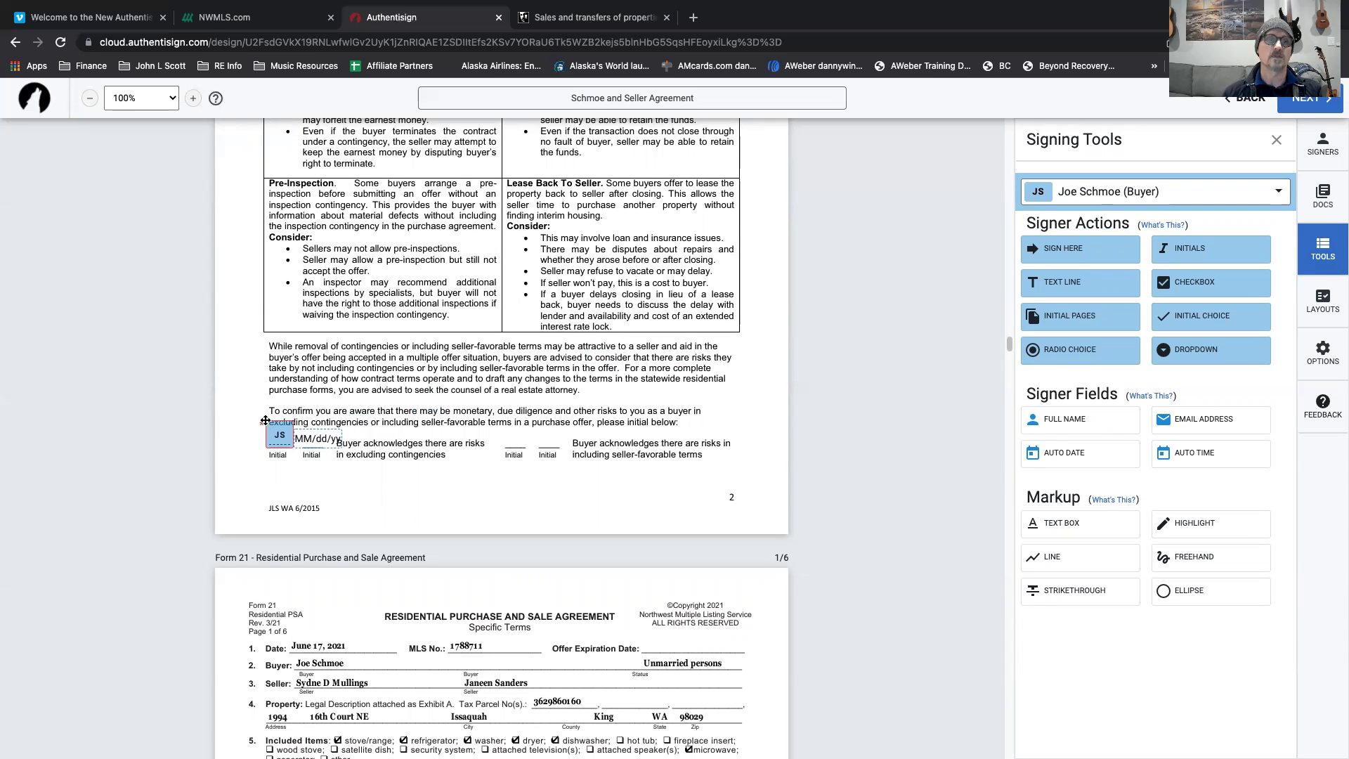
left_click(323, 436)
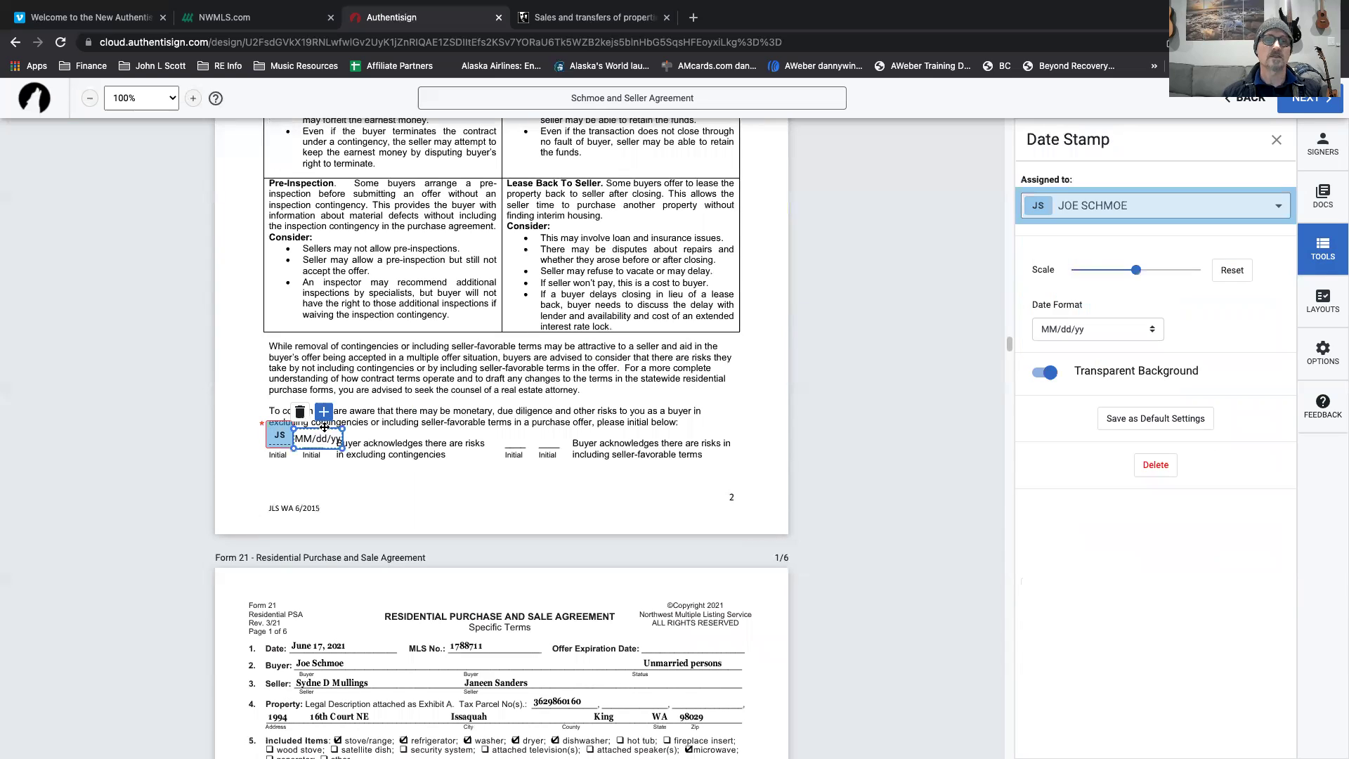
left_click(298, 415)
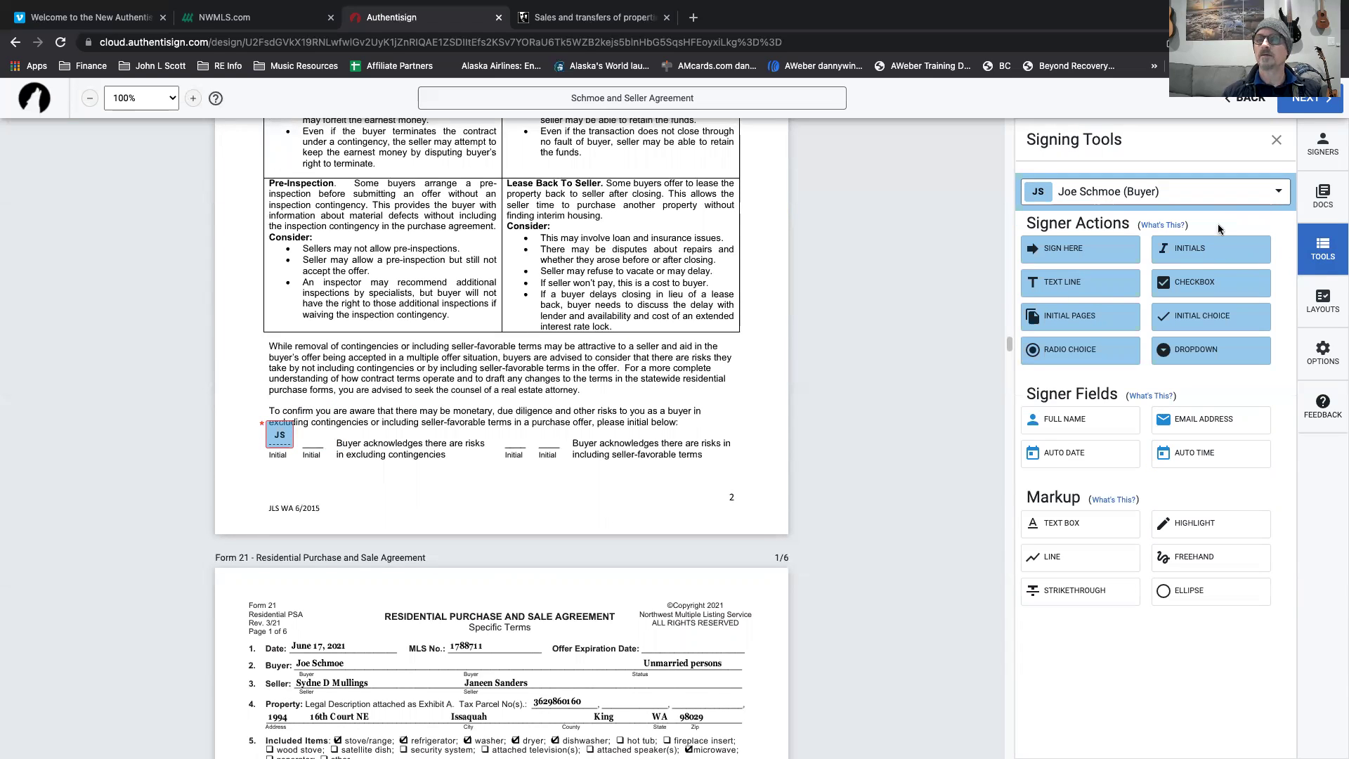
left_click_drag(1208, 249, 503, 426)
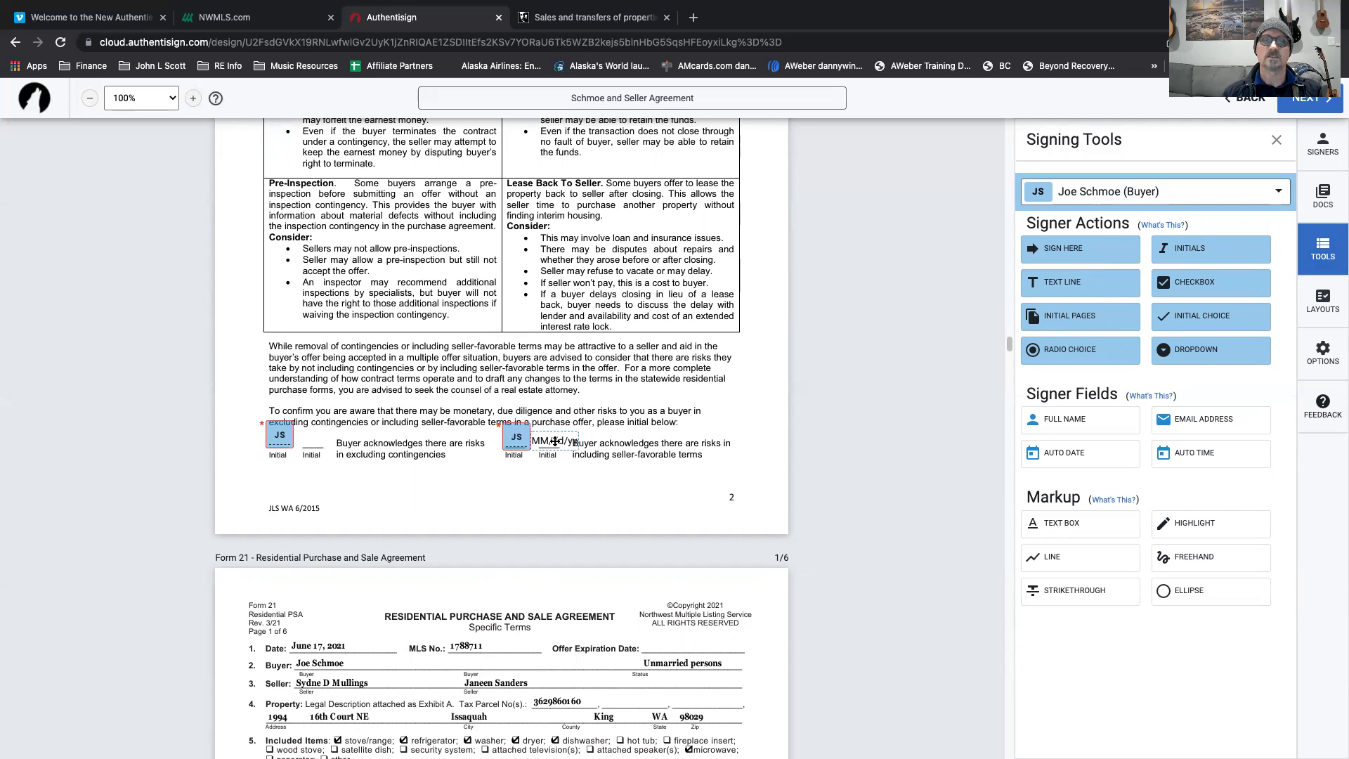
left_click(555, 441)
key("Delete")
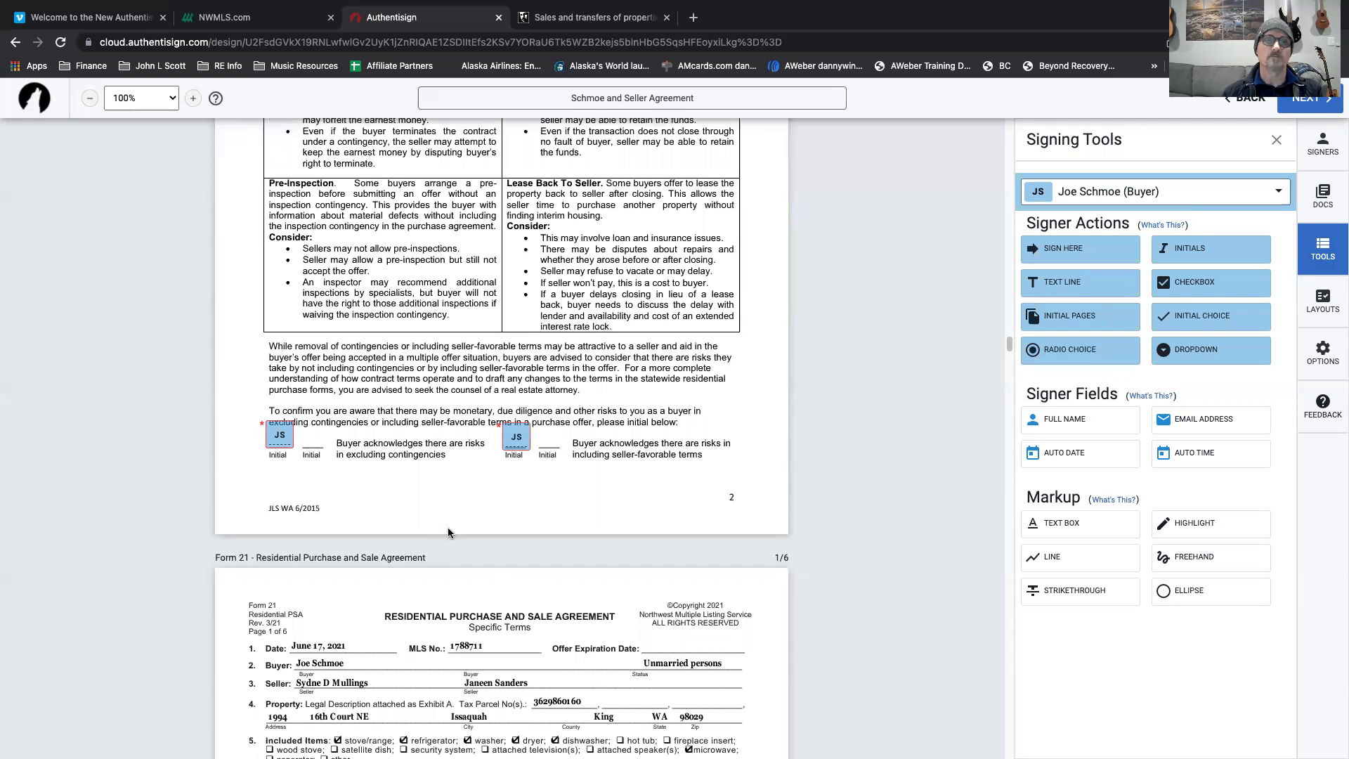
scroll(449, 532, "down", 6)
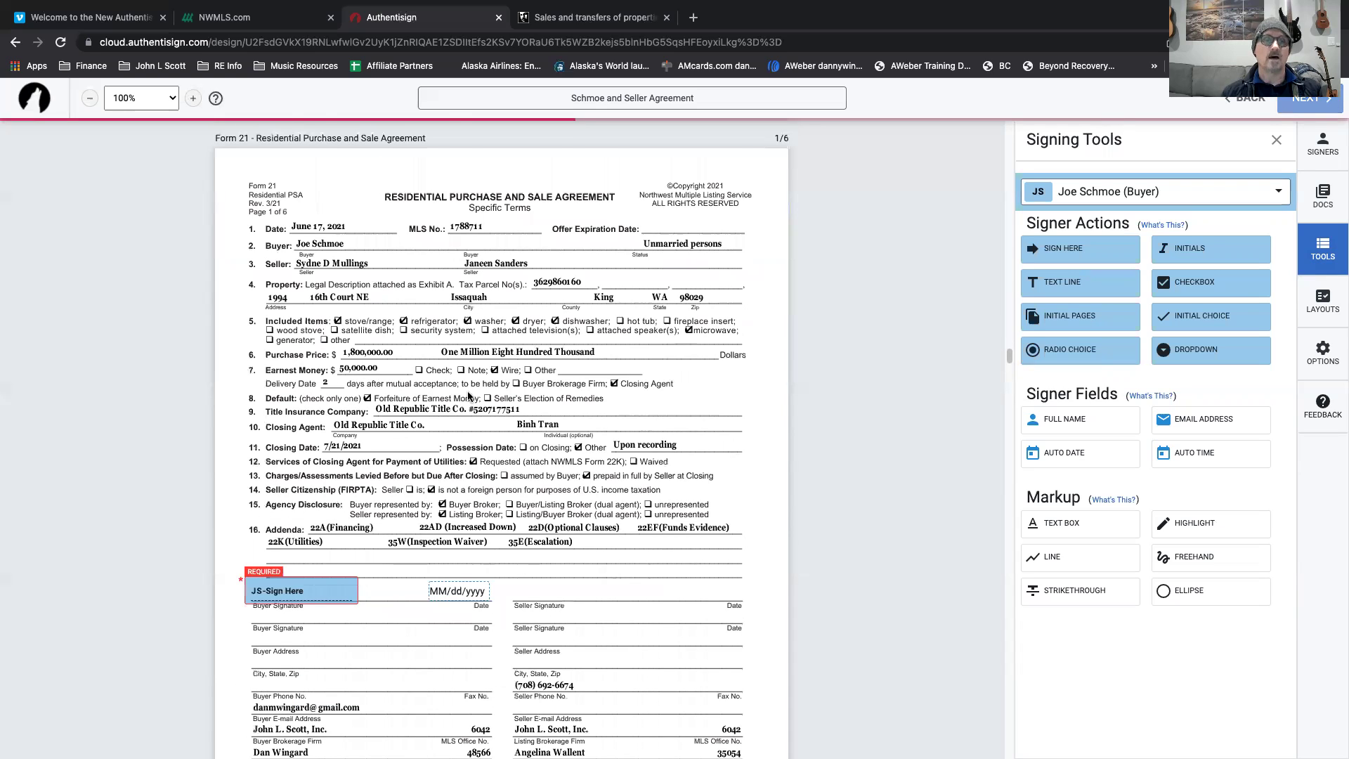
Strike through section w, Information Verification Period, with a straight red line.
scroll(422, 436, "down", 2)
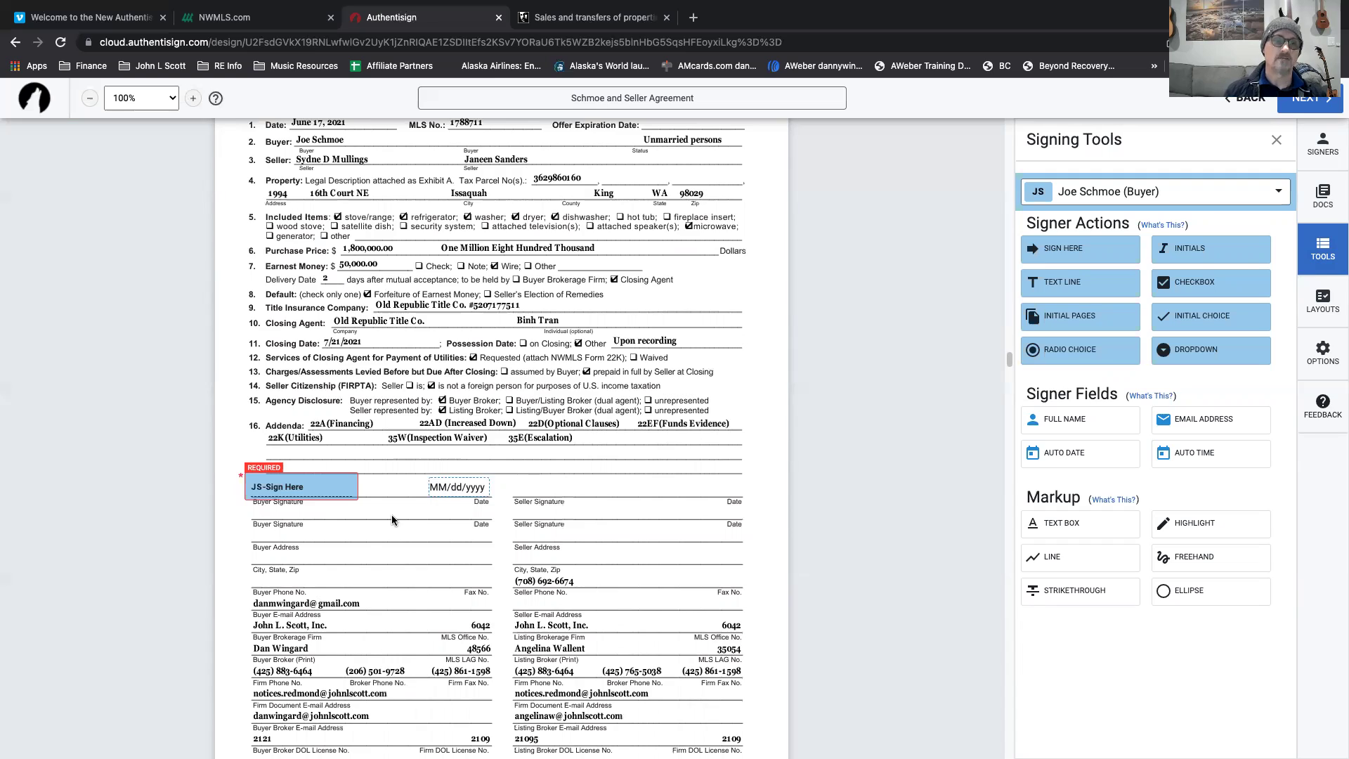
scroll(392, 520, "down", 3)
scroll(392, 518, "down", 10)
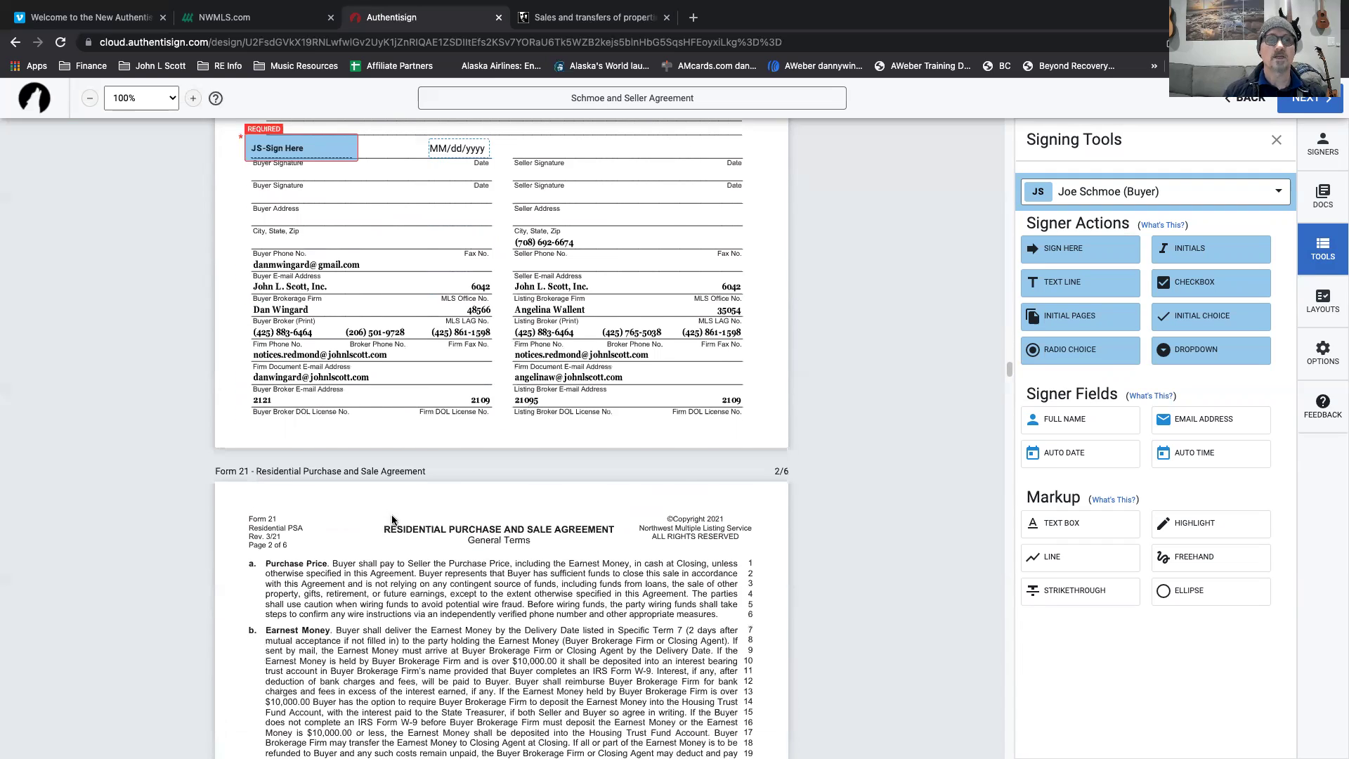
scroll(392, 520, "down", 10)
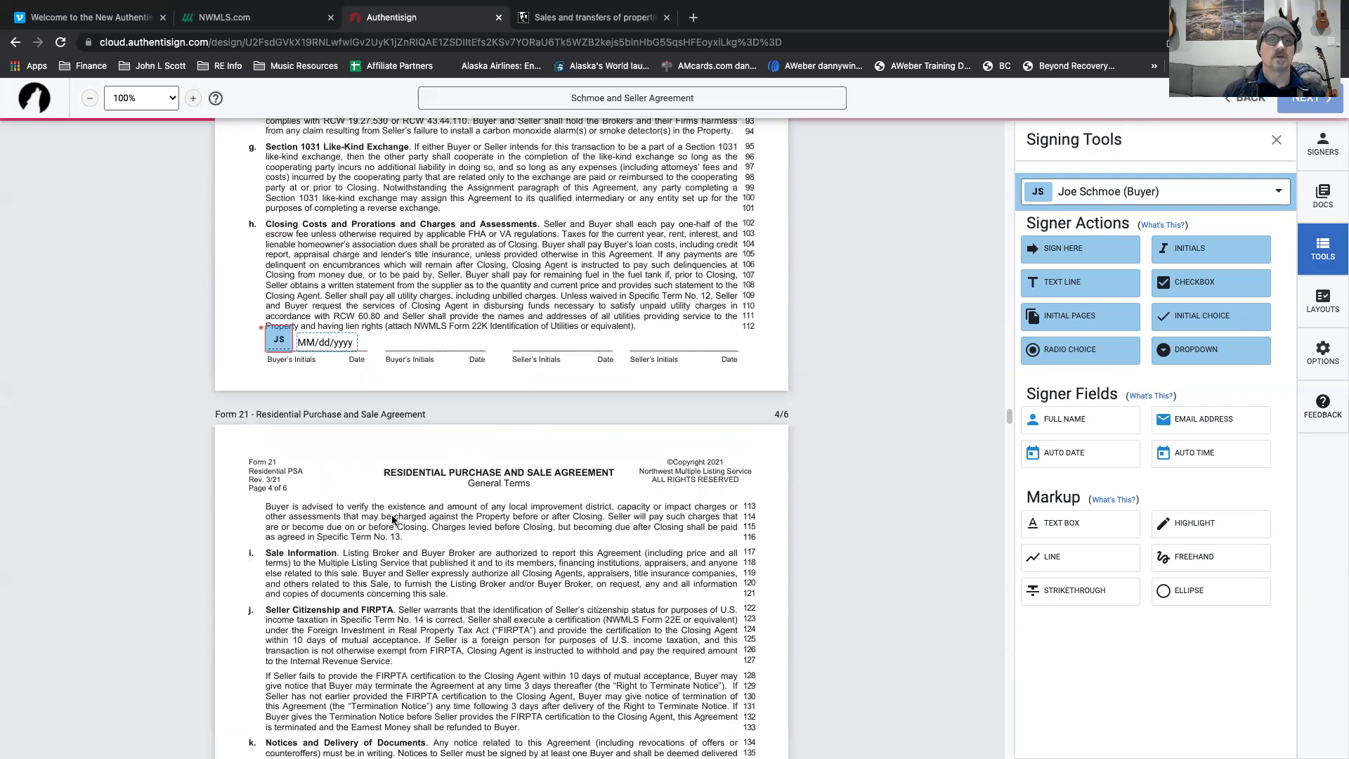
scroll(392, 520, "down", 9)
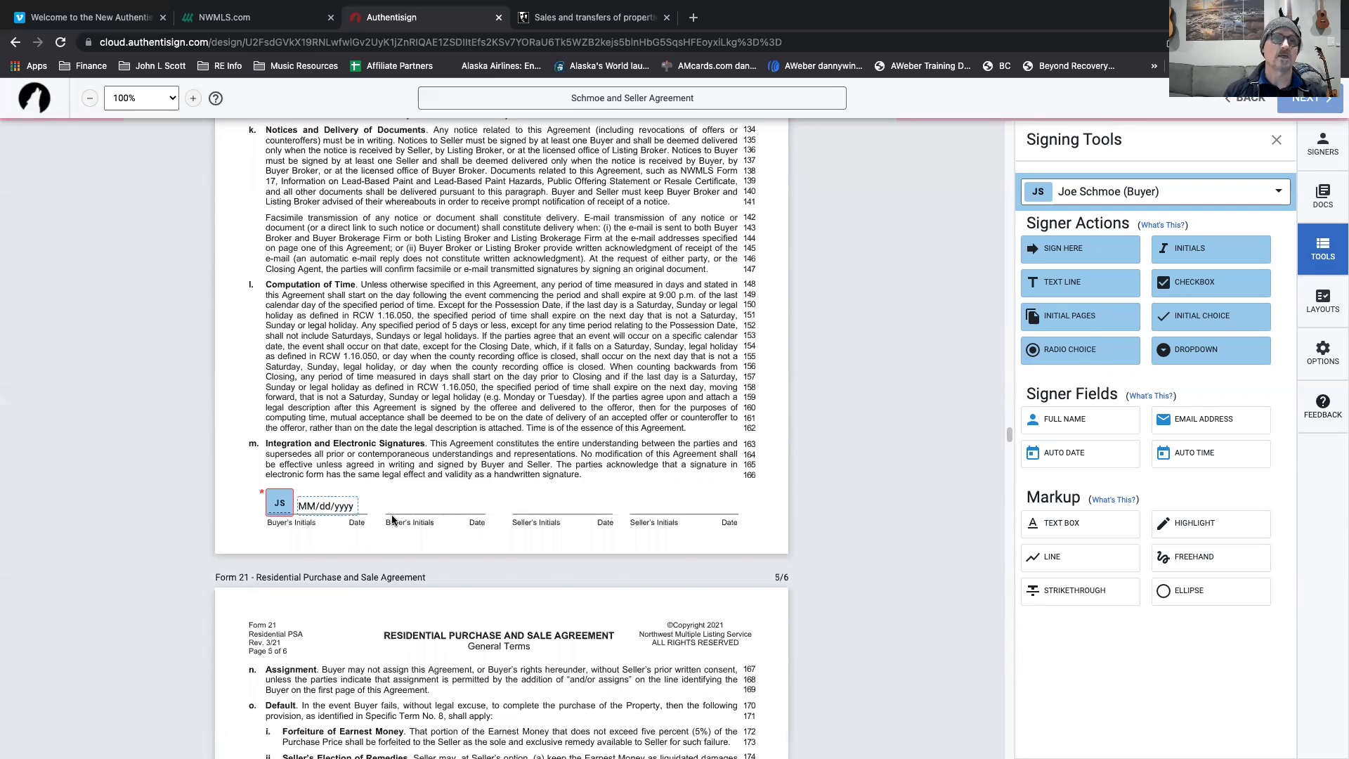
scroll(392, 520, "down", 7)
scroll(390, 520, "down", 3)
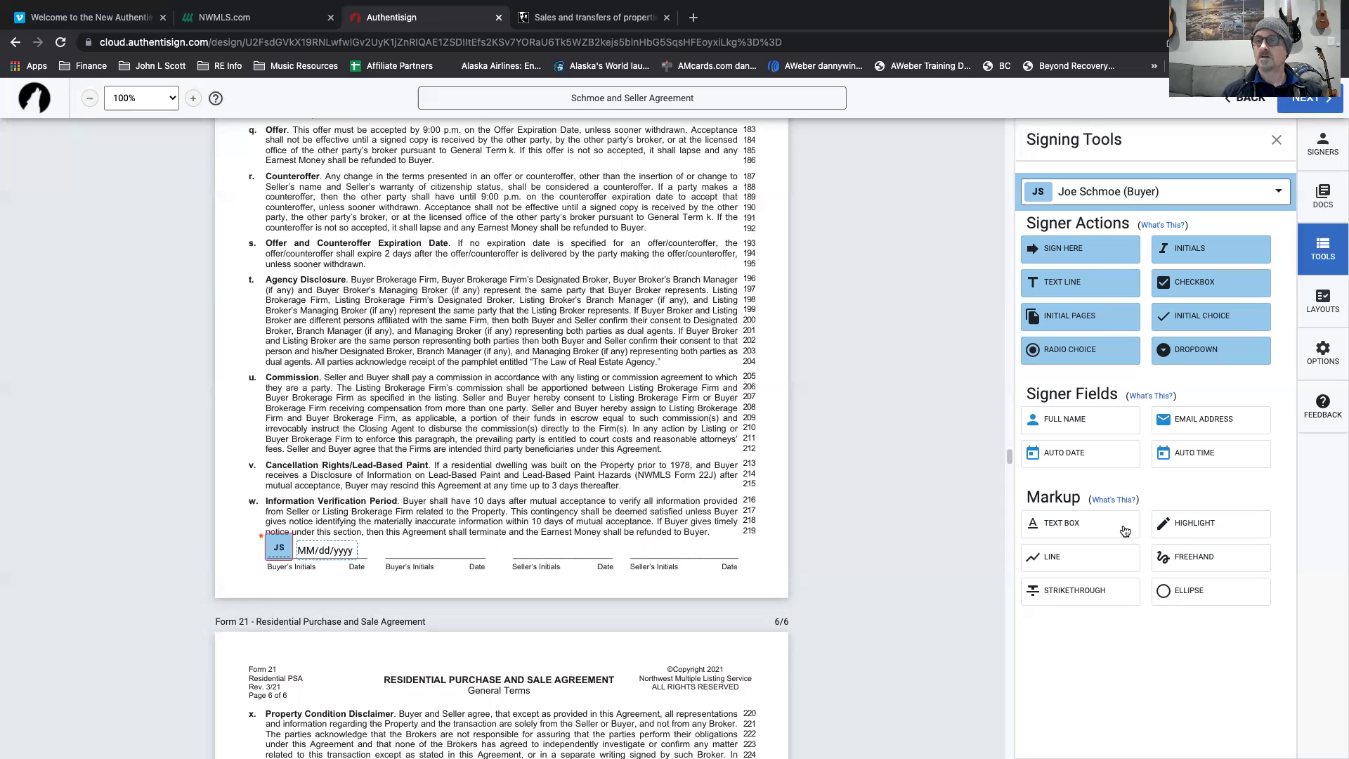
left_click(1073, 560)
mouse_move(266, 500)
left_mouse_down()
mouse_move(724, 525)
mouse_move(439, 506)
mouse_move(266, 524)
left_mouse_up()
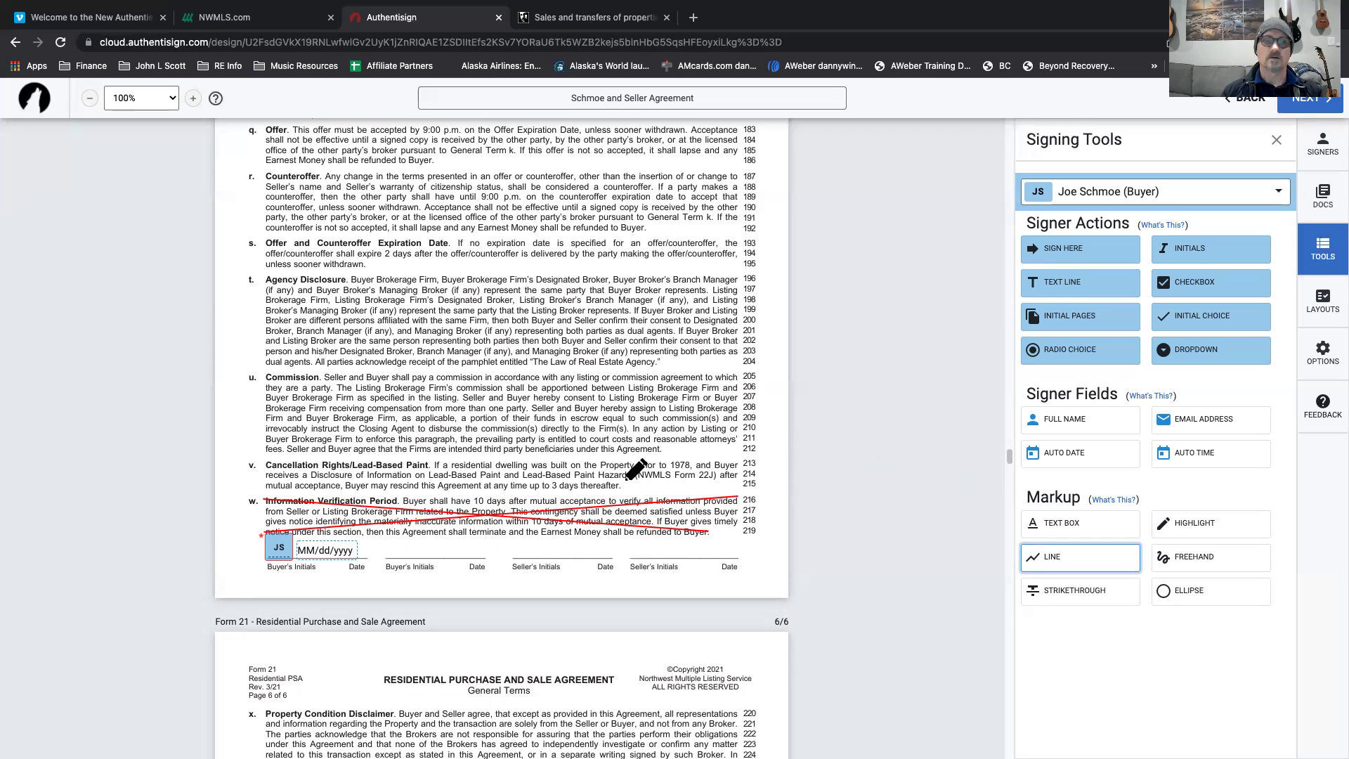
Add a buyer initials-and-date field beside the struck-through section w.
left_click_drag(1226, 253, 271, 496)
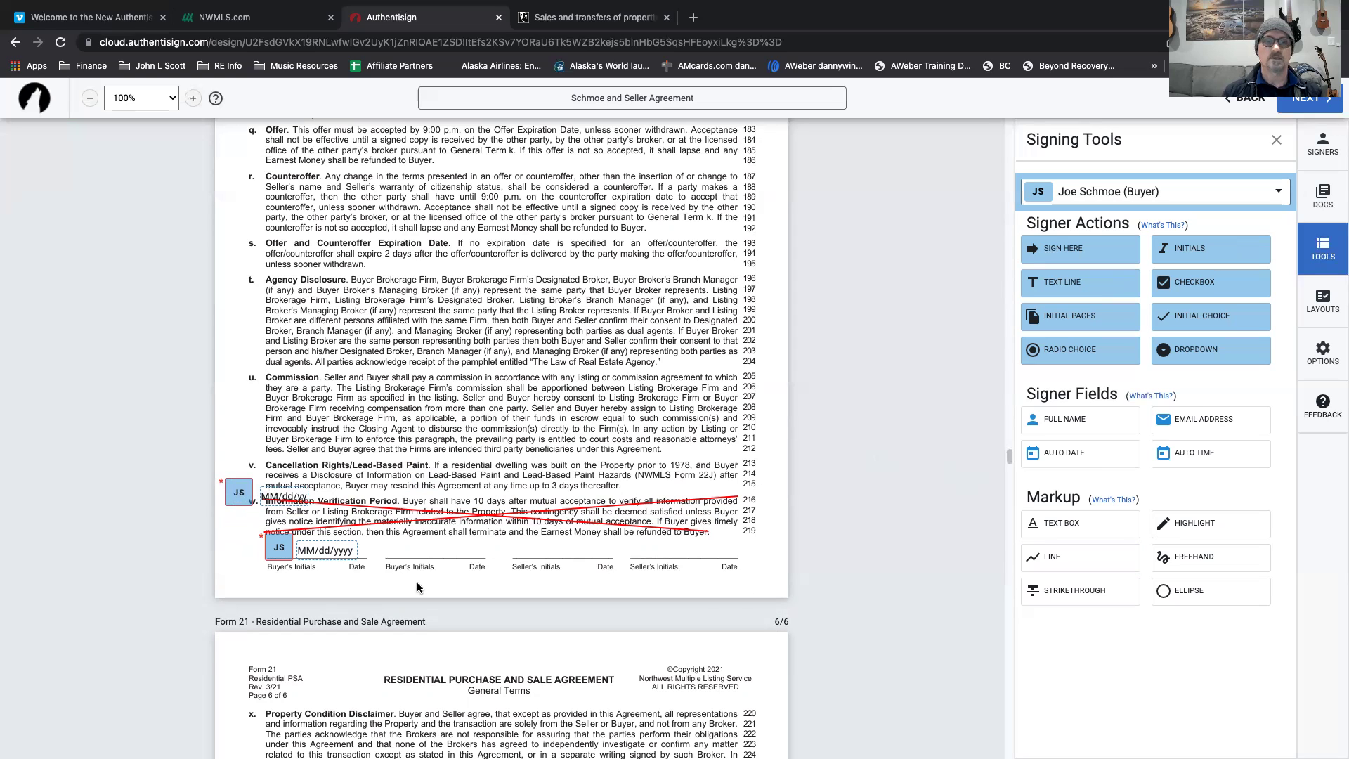
scroll(418, 585, "down", 2)
scroll(418, 585, "down", 15)
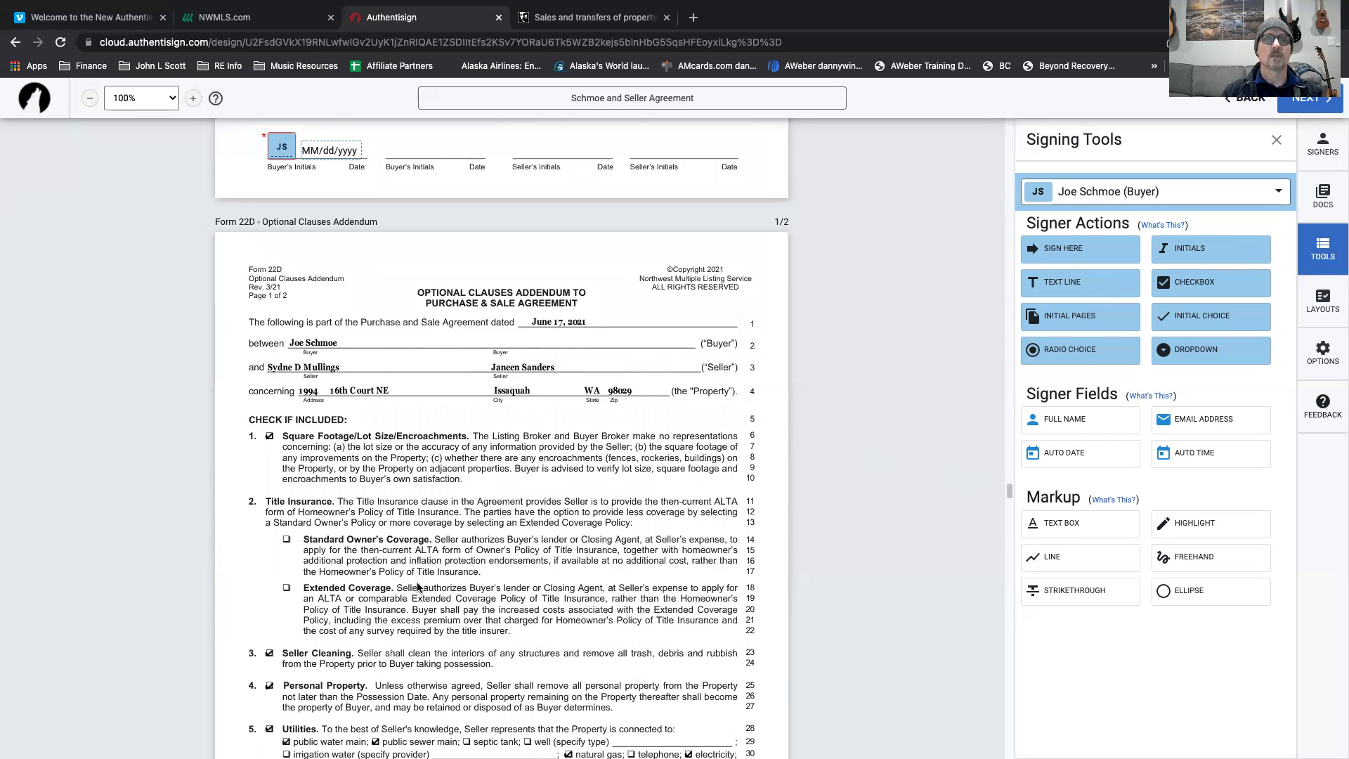
scroll(567, 533, "down", 4)
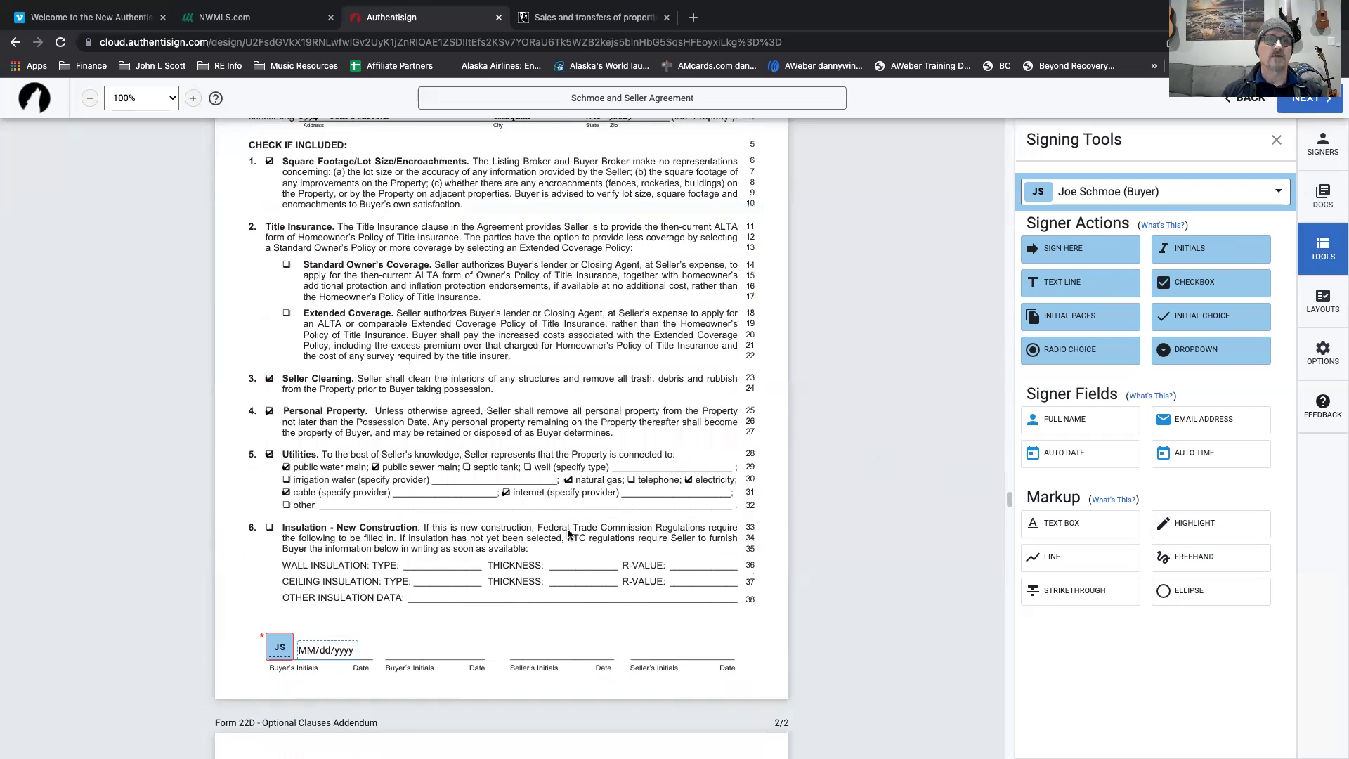
scroll(413, 499, "down", 2)
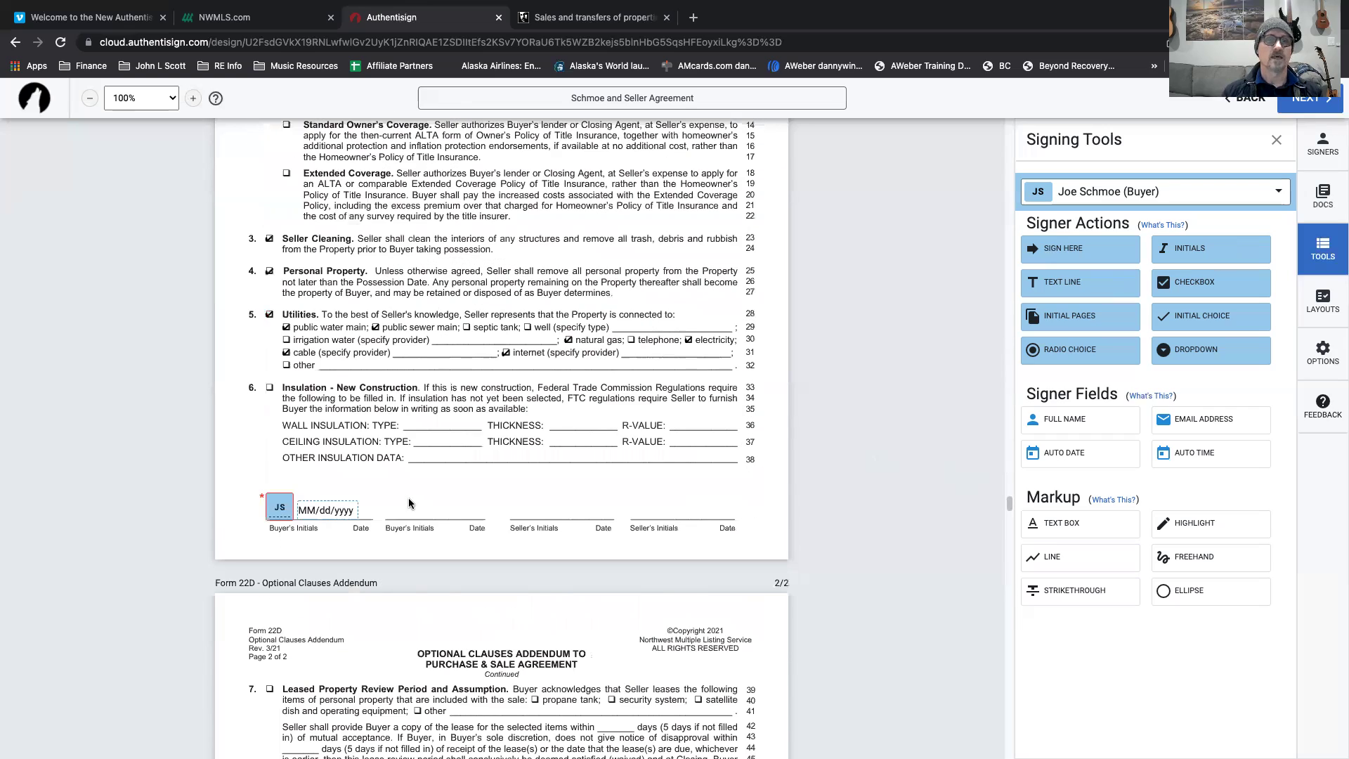
scroll(409, 502, "up", 2)
scroll(409, 503, "down", 5)
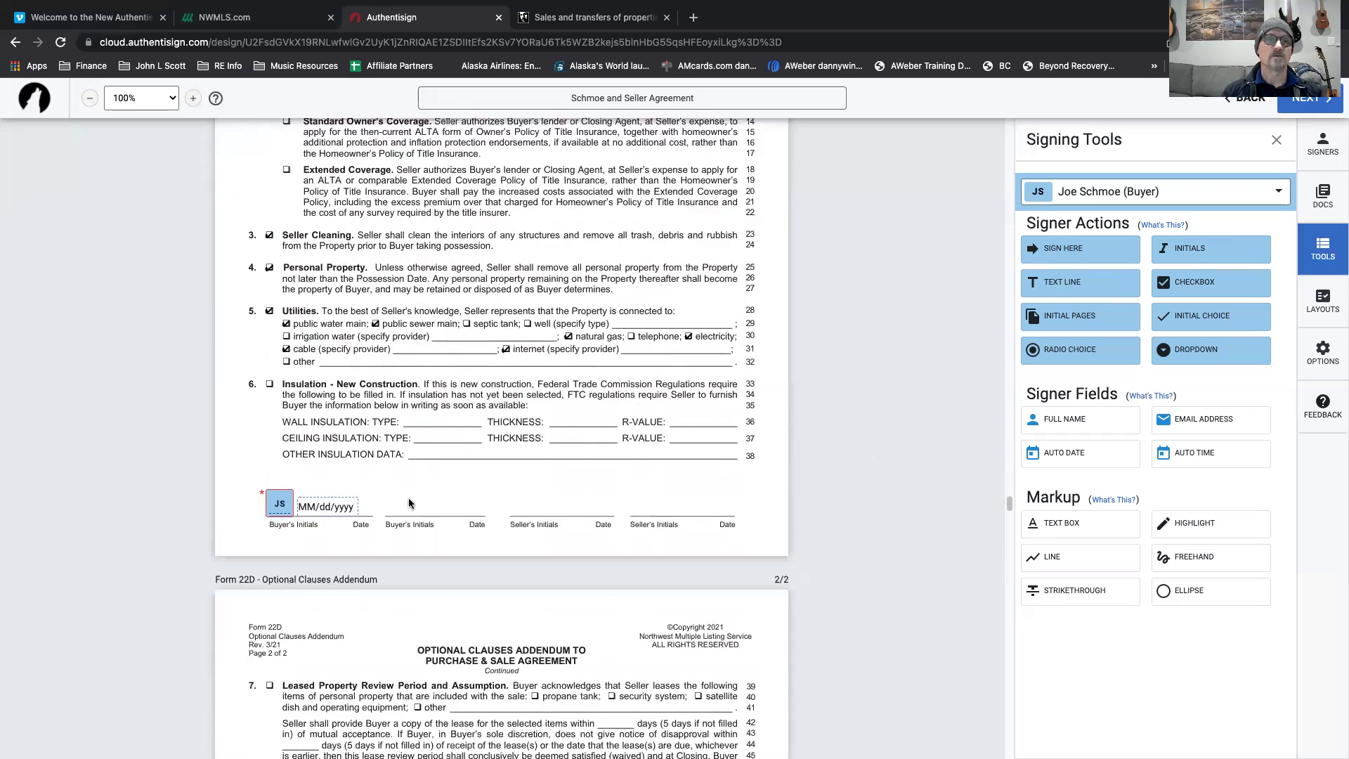
scroll(409, 501, "down", 5)
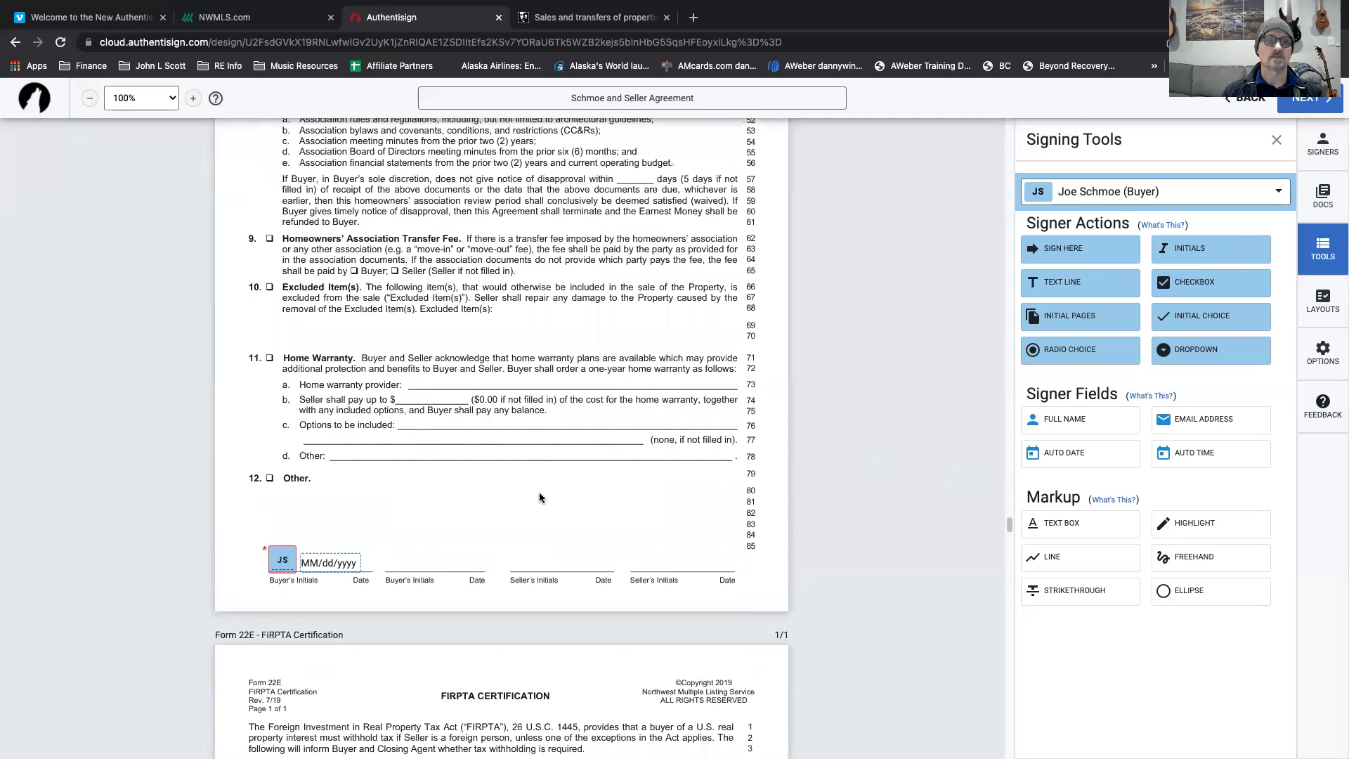
scroll(539, 498, "down", 3)
scroll(539, 498, "down", 6)
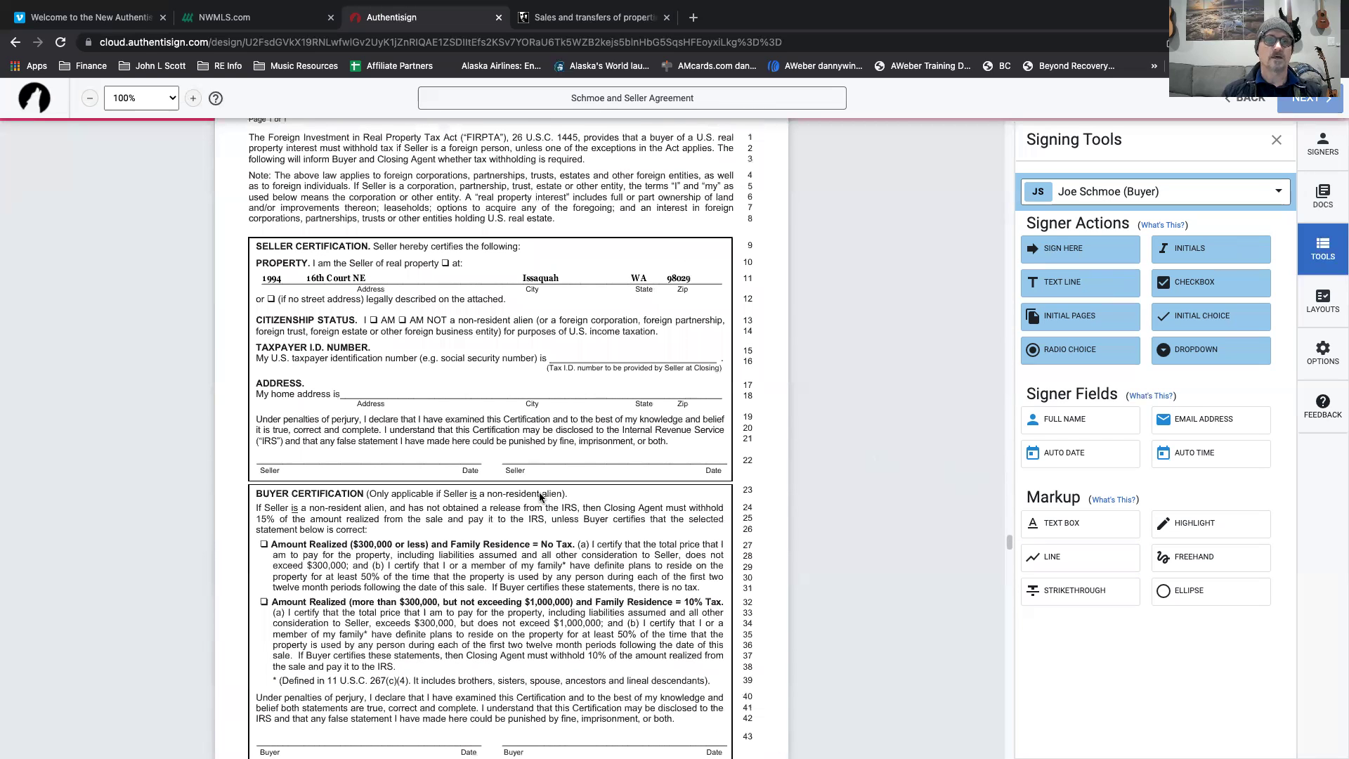
scroll(540, 496, "up", 1)
scroll(407, 369, "up", 1)
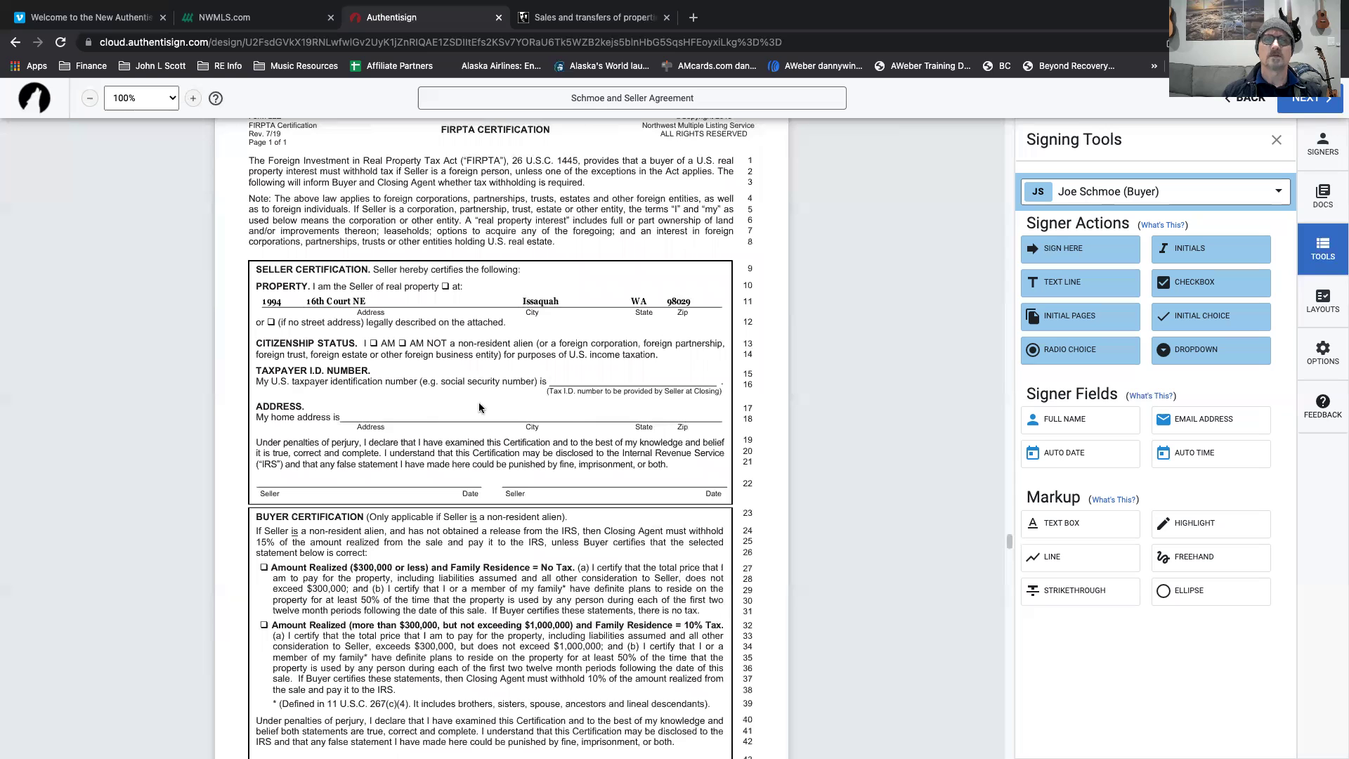
scroll(484, 416, "down", 3)
scroll(483, 416, "down", 2)
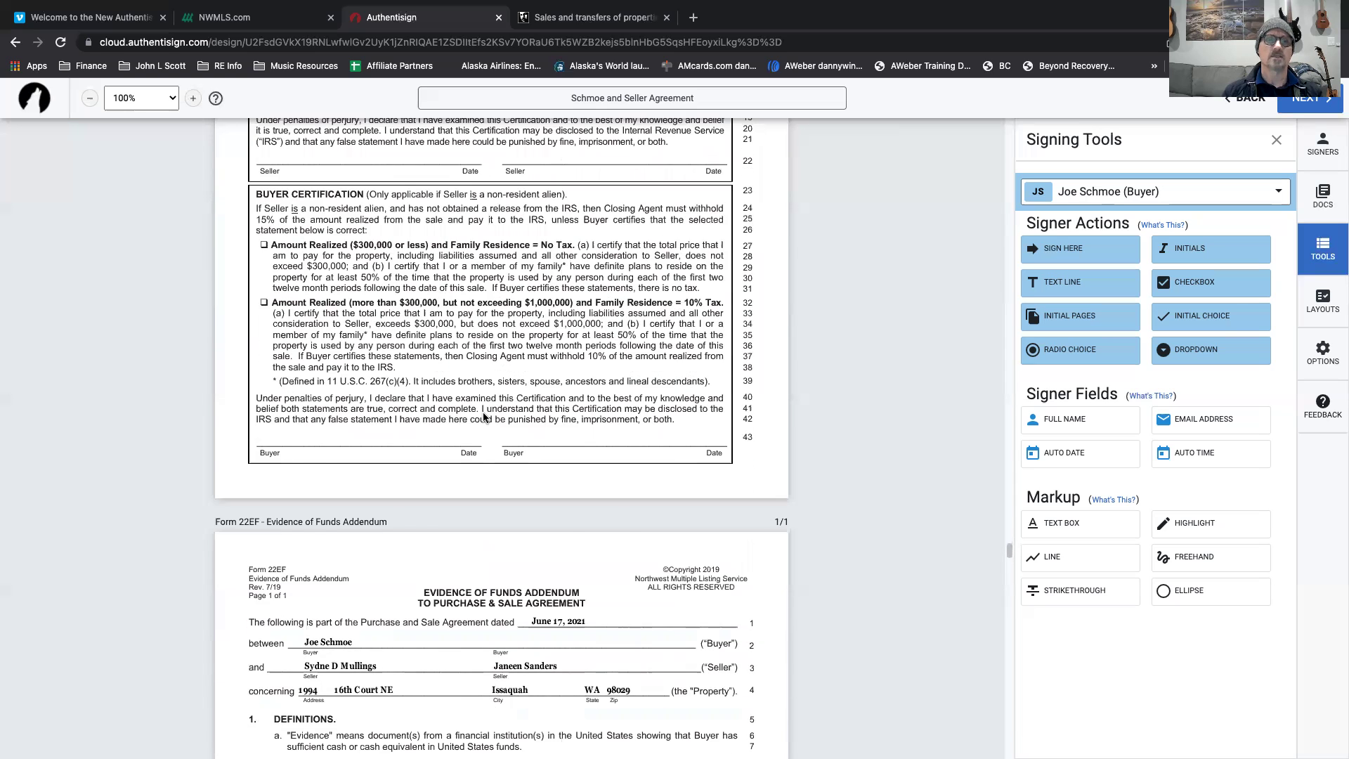
scroll(483, 416, "down", 4)
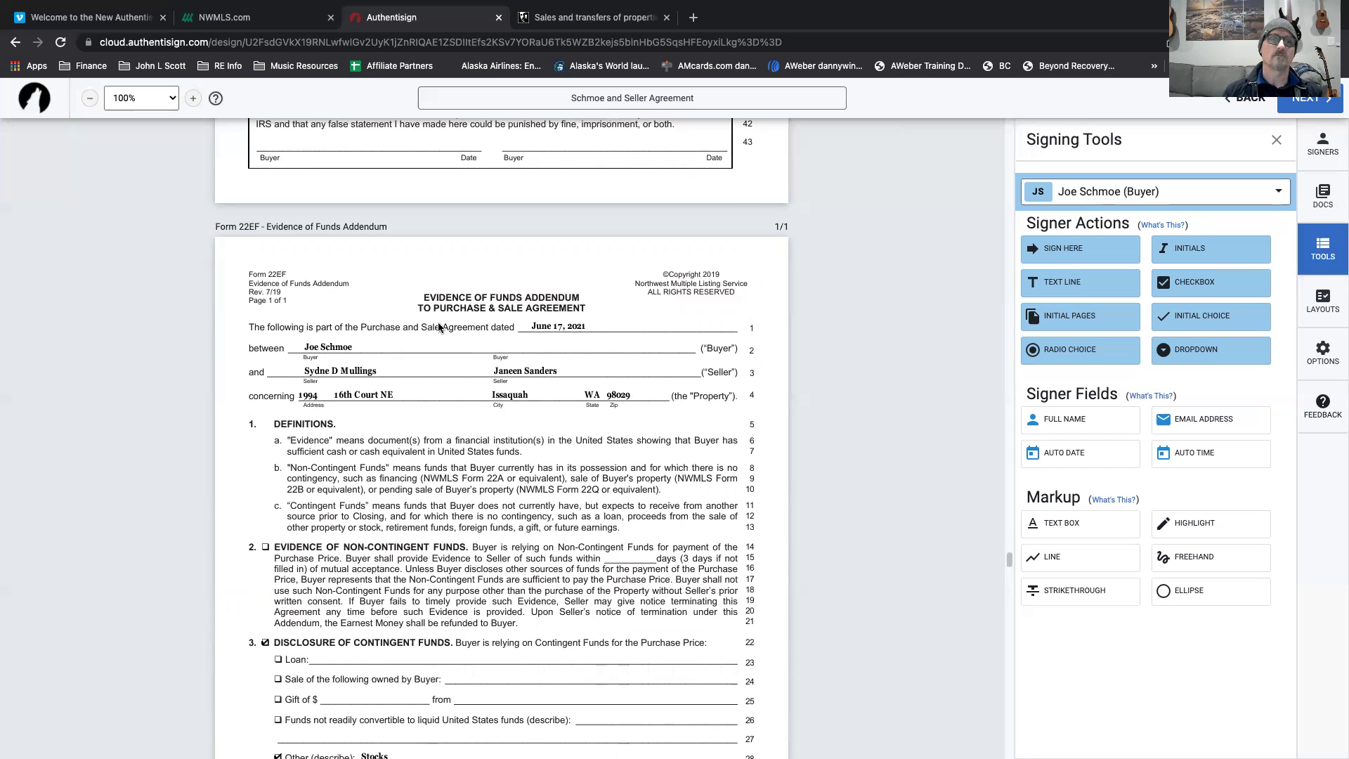
scroll(392, 501, "down", 1)
scroll(392, 501, "down", 3)
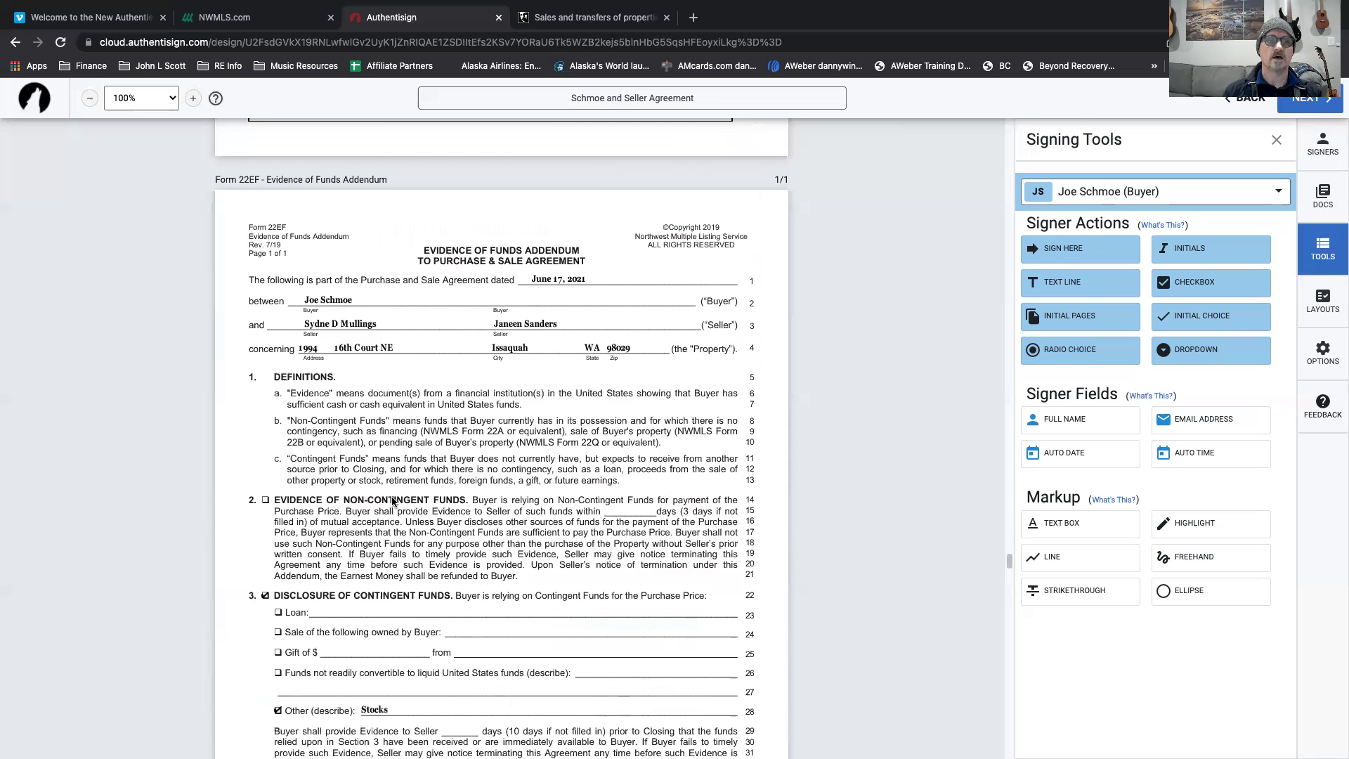
scroll(392, 495, "down", 2)
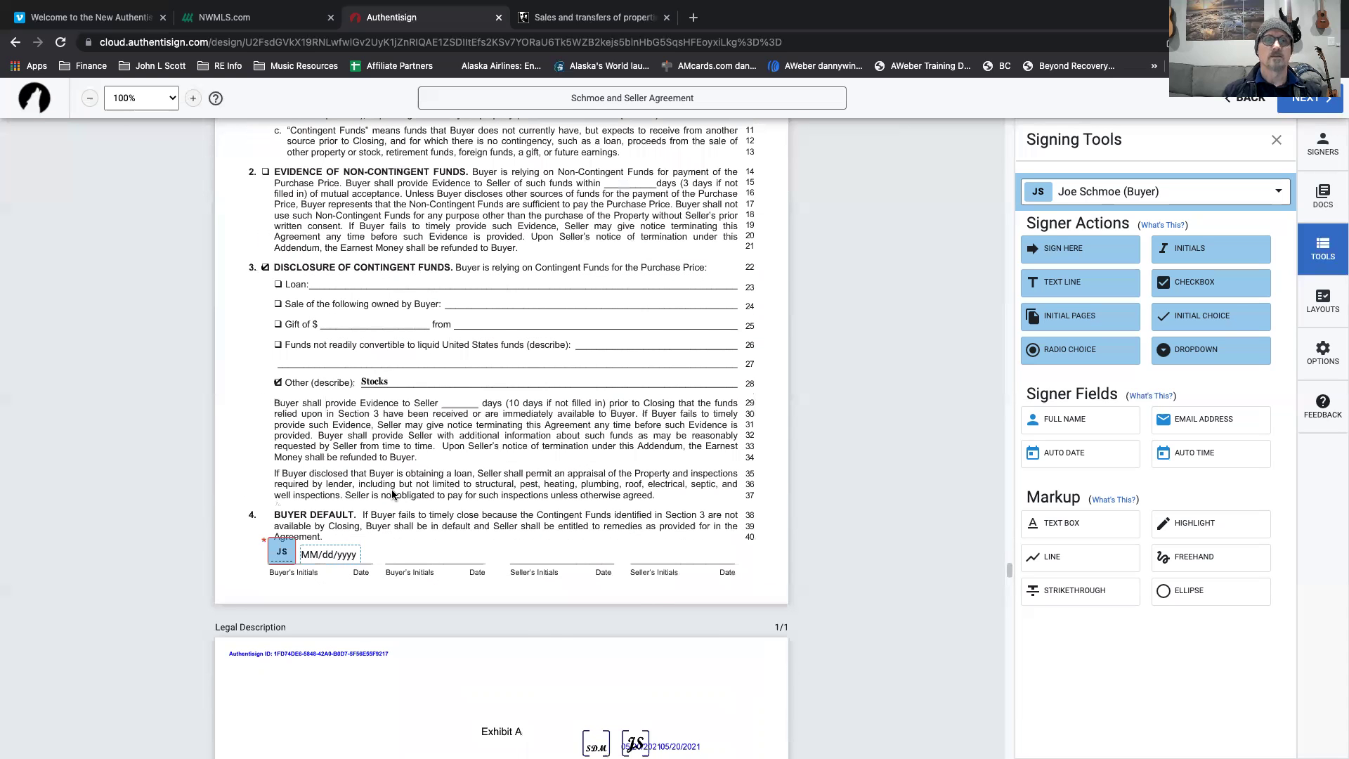
scroll(392, 495, "down", 6)
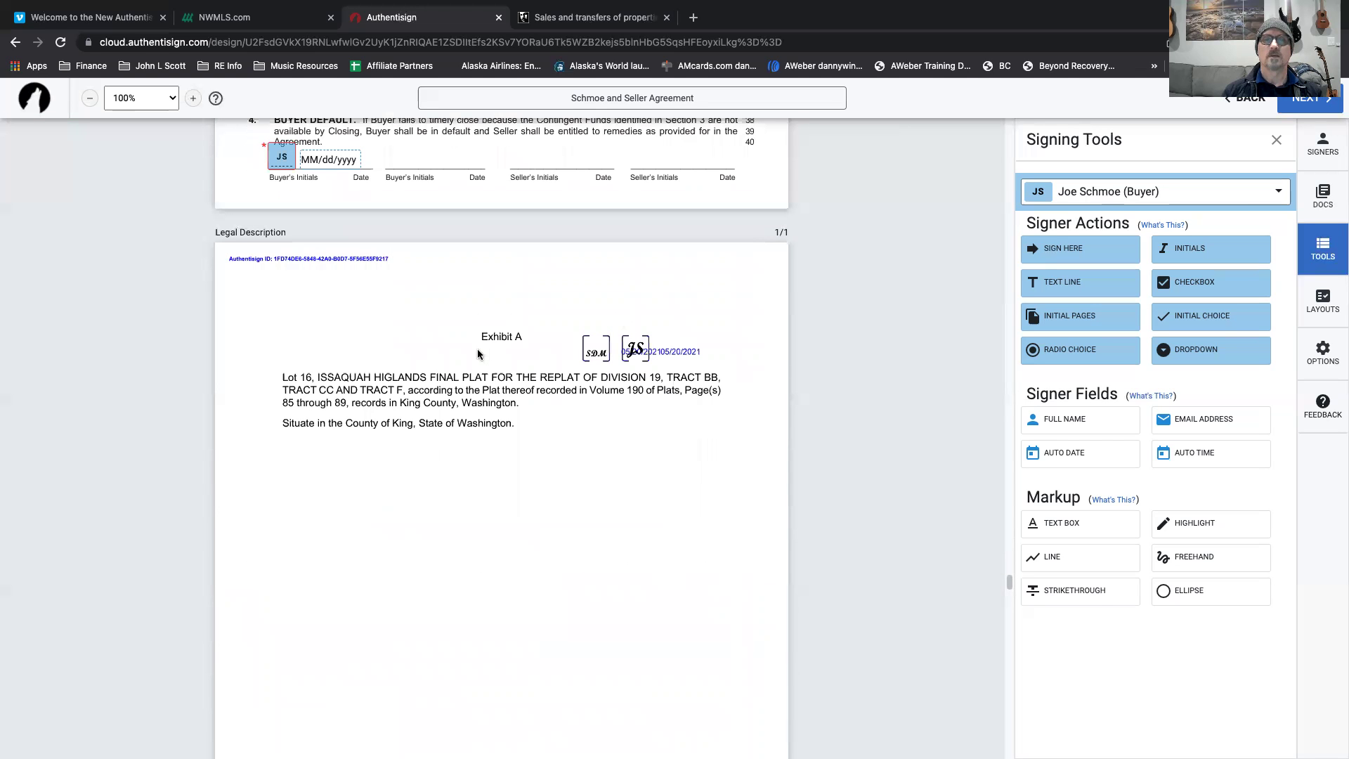
Place a buyer initials field to the left of Exhibit A on the Legal Description page.
left_click_drag(1209, 252, 324, 325)
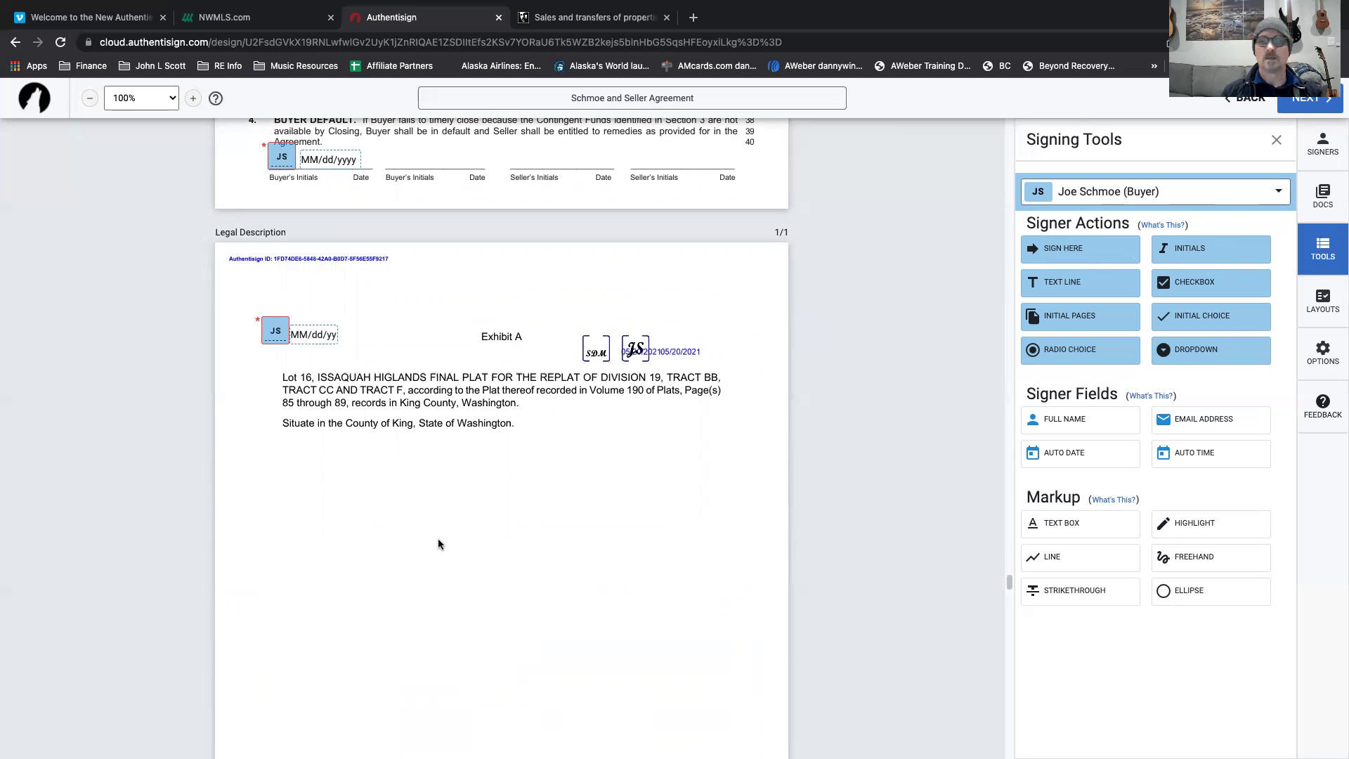
scroll(439, 544, "down", 10)
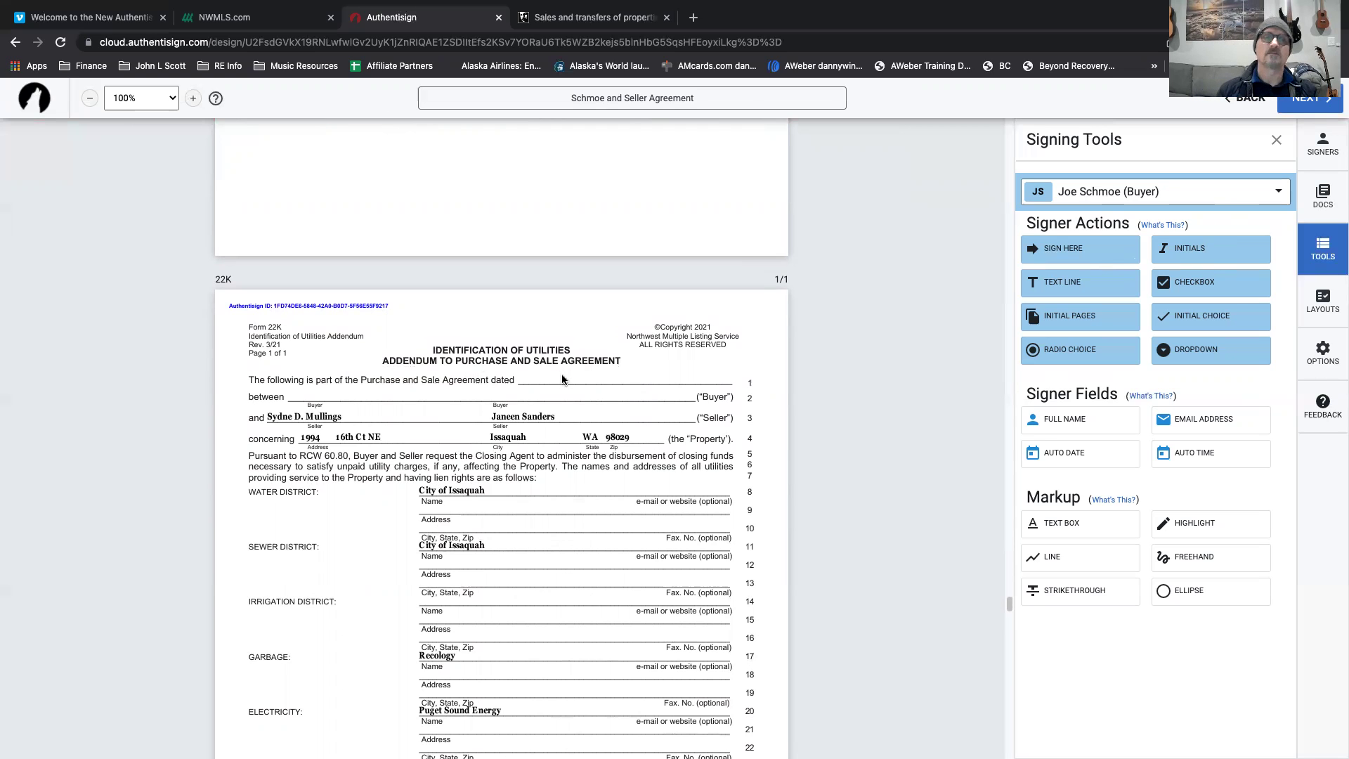
scroll(525, 522, "down", 6)
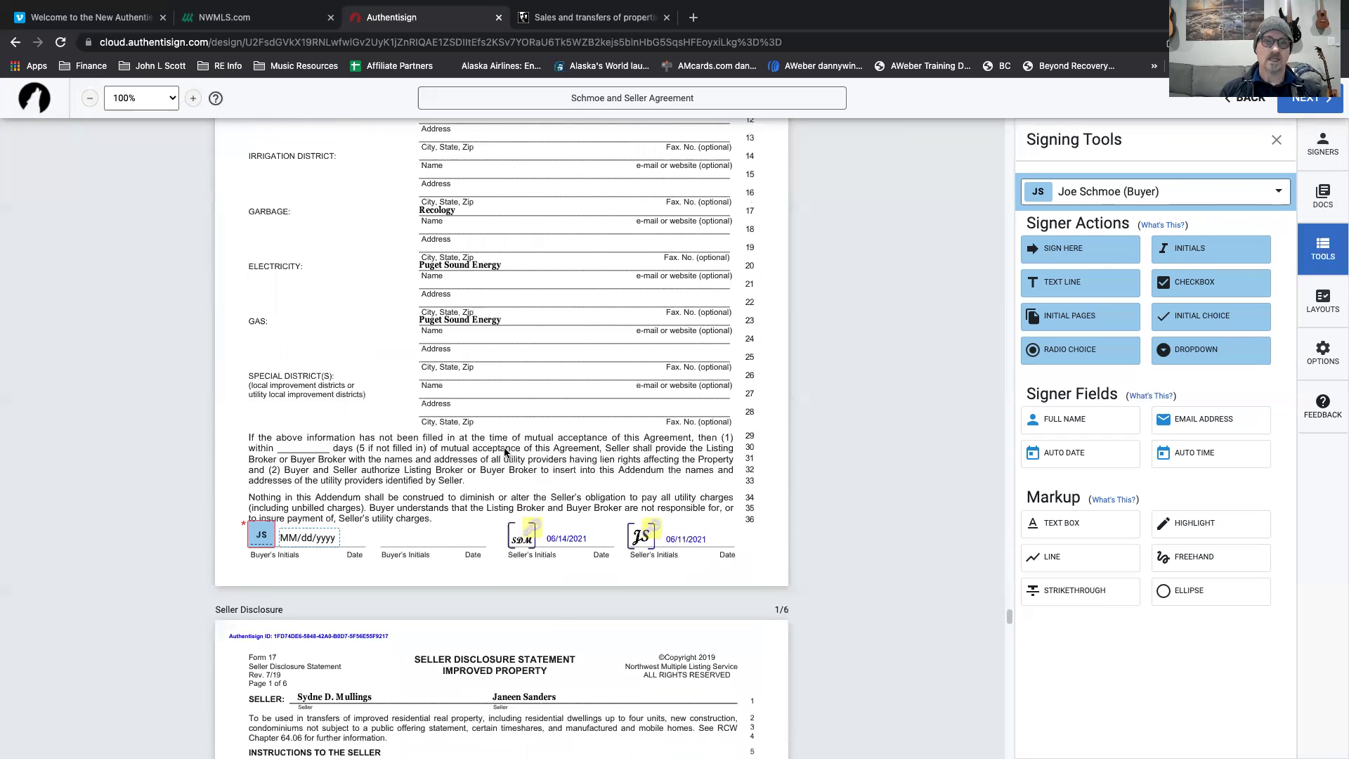
scroll(499, 428, "down", 1)
scroll(488, 402, "up", 7)
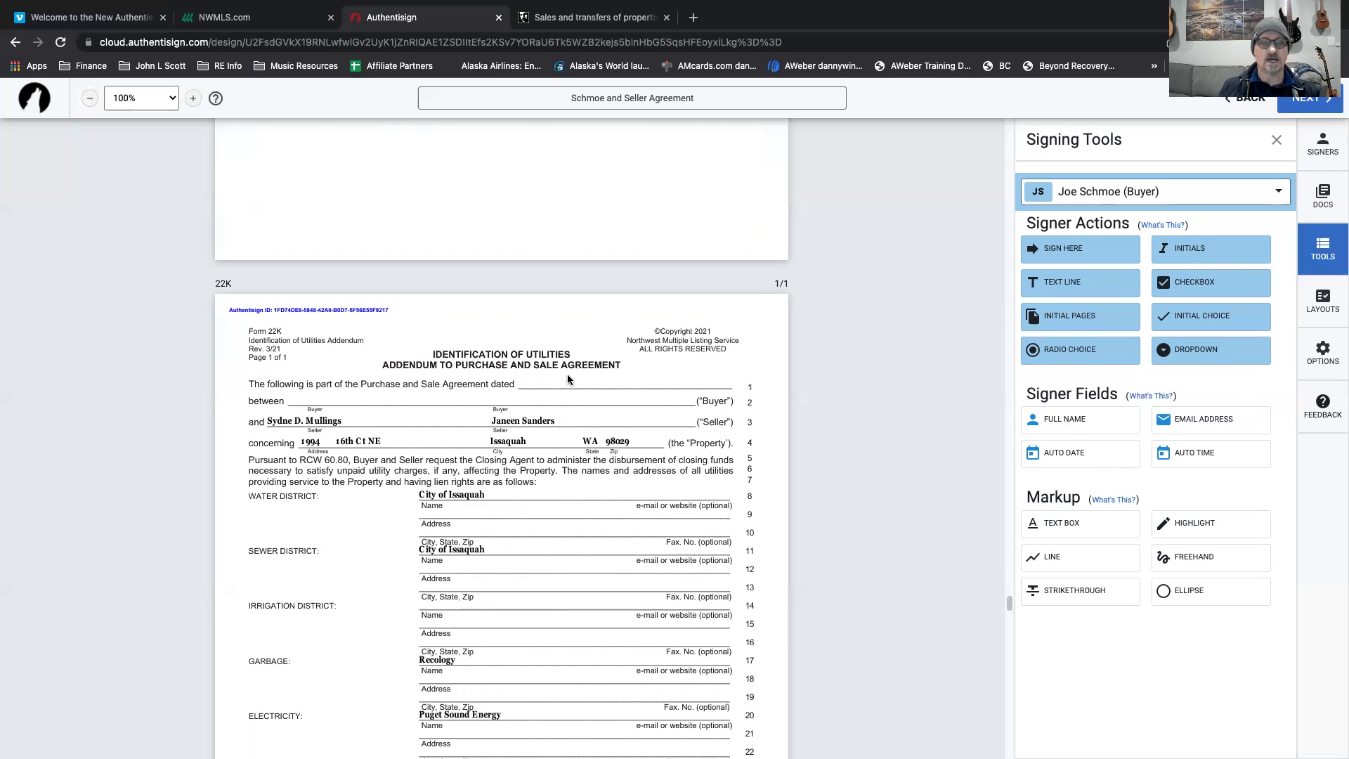
scroll(580, 264, "up", 15)
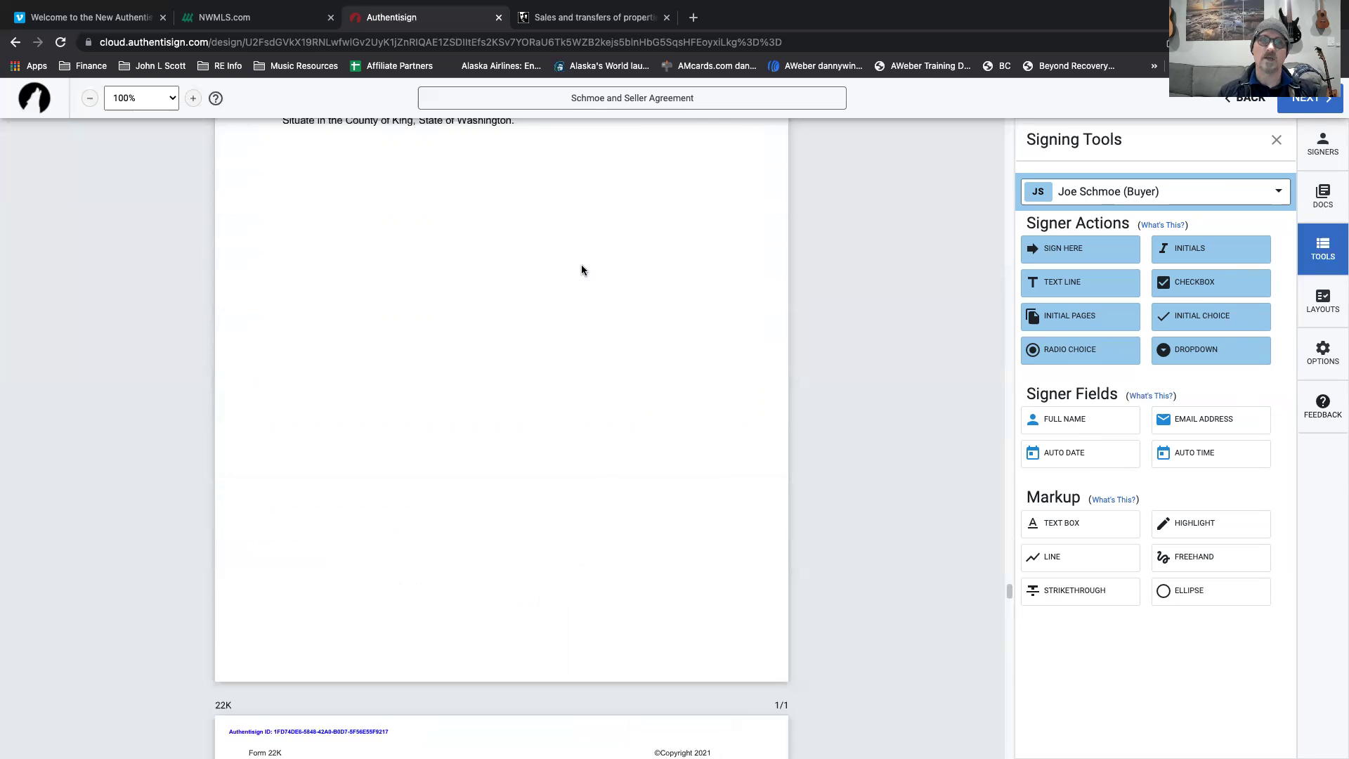
scroll(576, 338, "up", 5)
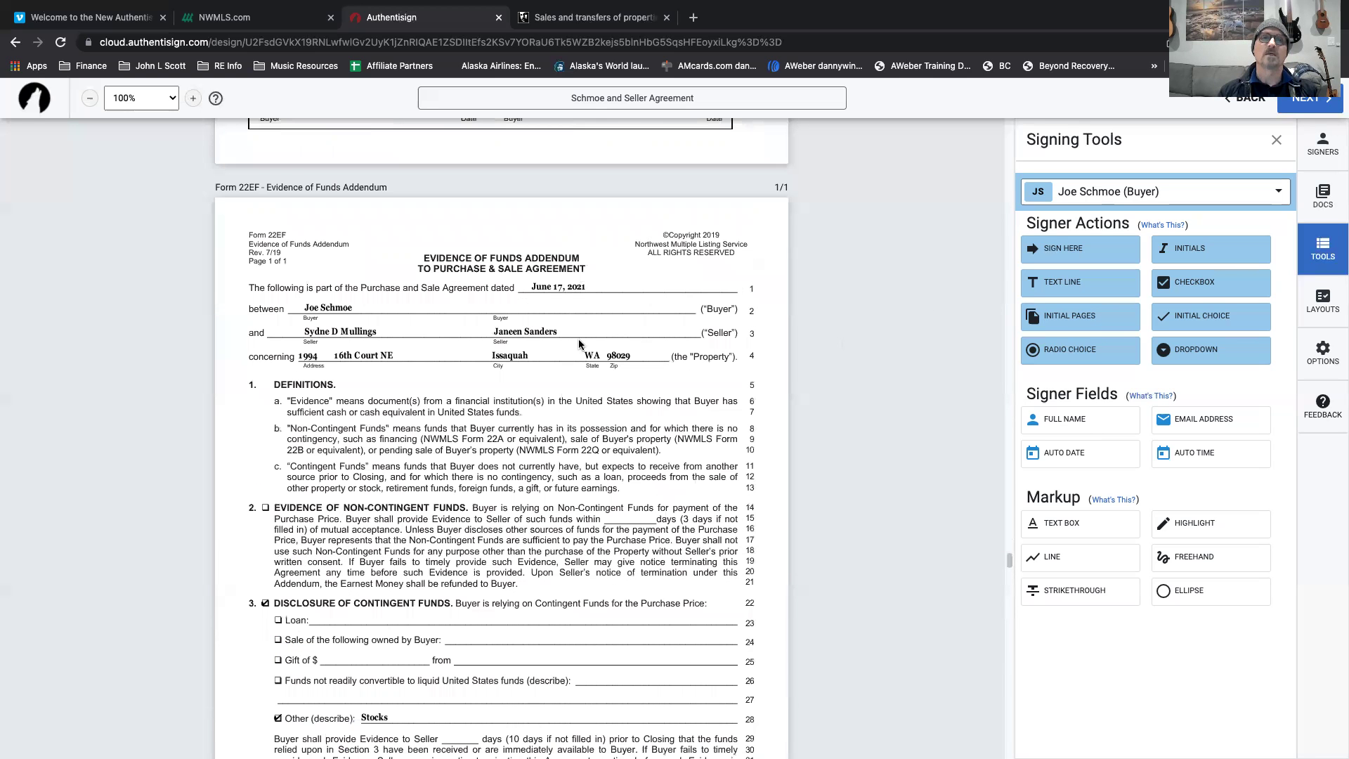
scroll(576, 338, "down", 20)
scroll(595, 443, "down", 1)
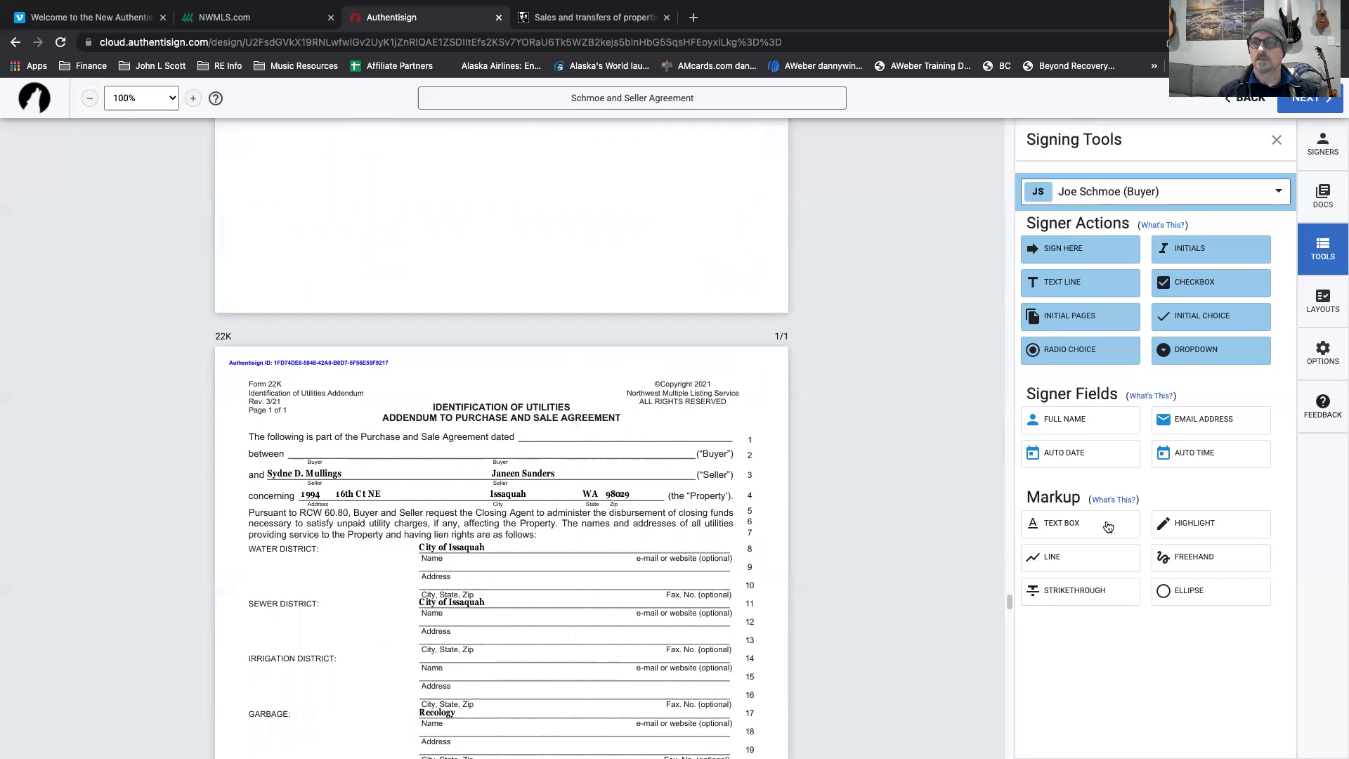
Add a 6/17/21 date text box to the 22K addendum and a buyer full-name field on its Buyer line.
left_click(1061, 523)
left_click(525, 430)
left_click(545, 438)
left_click(554, 431)
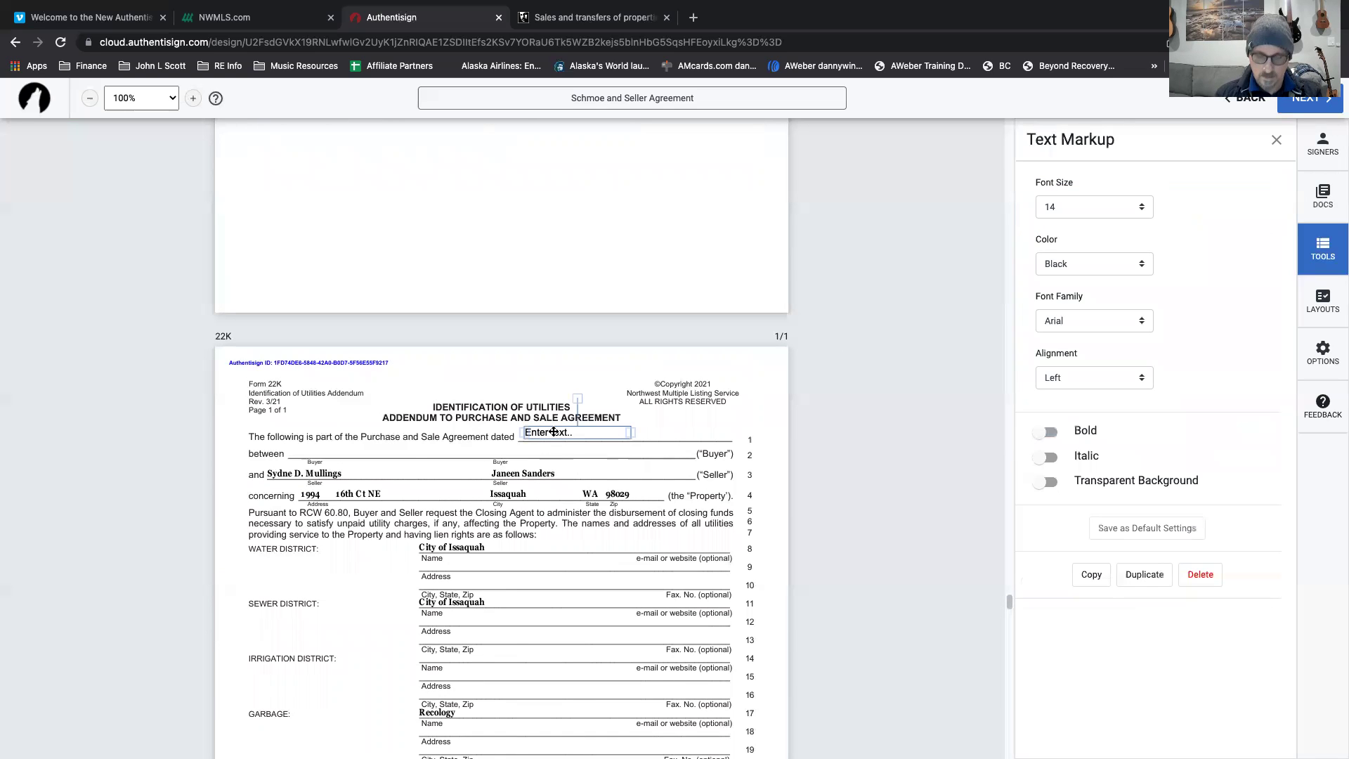
left_click(554, 432)
type("6/17/")
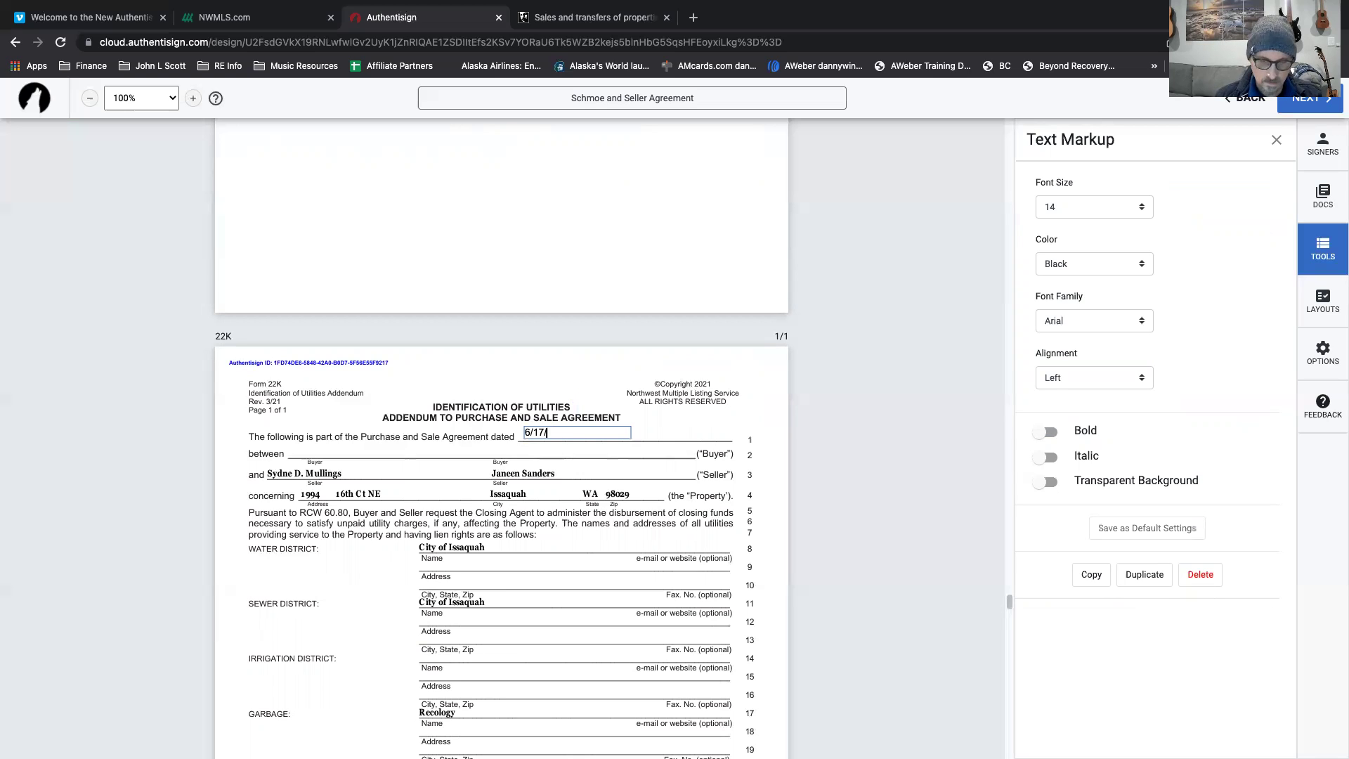
type("21")
left_click(493, 453)
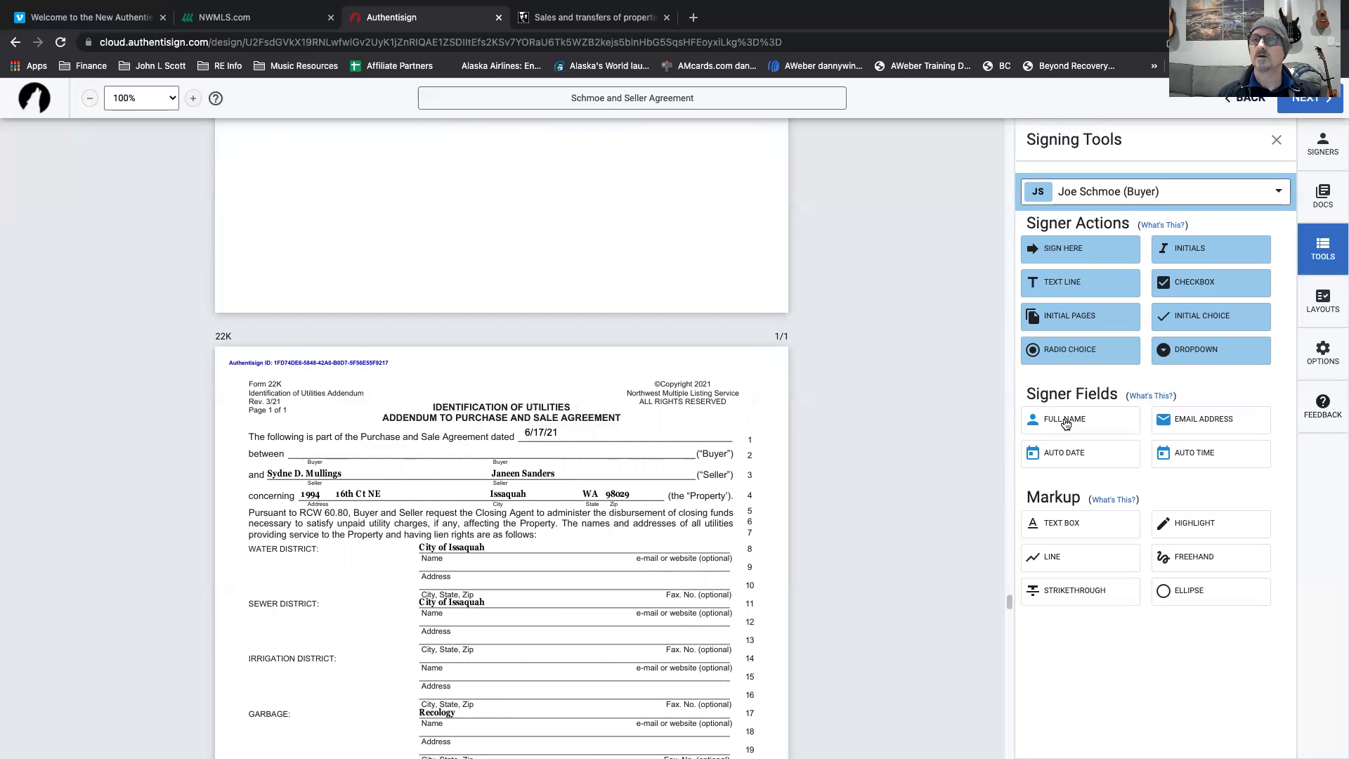
left_click_drag(1067, 421, 287, 443)
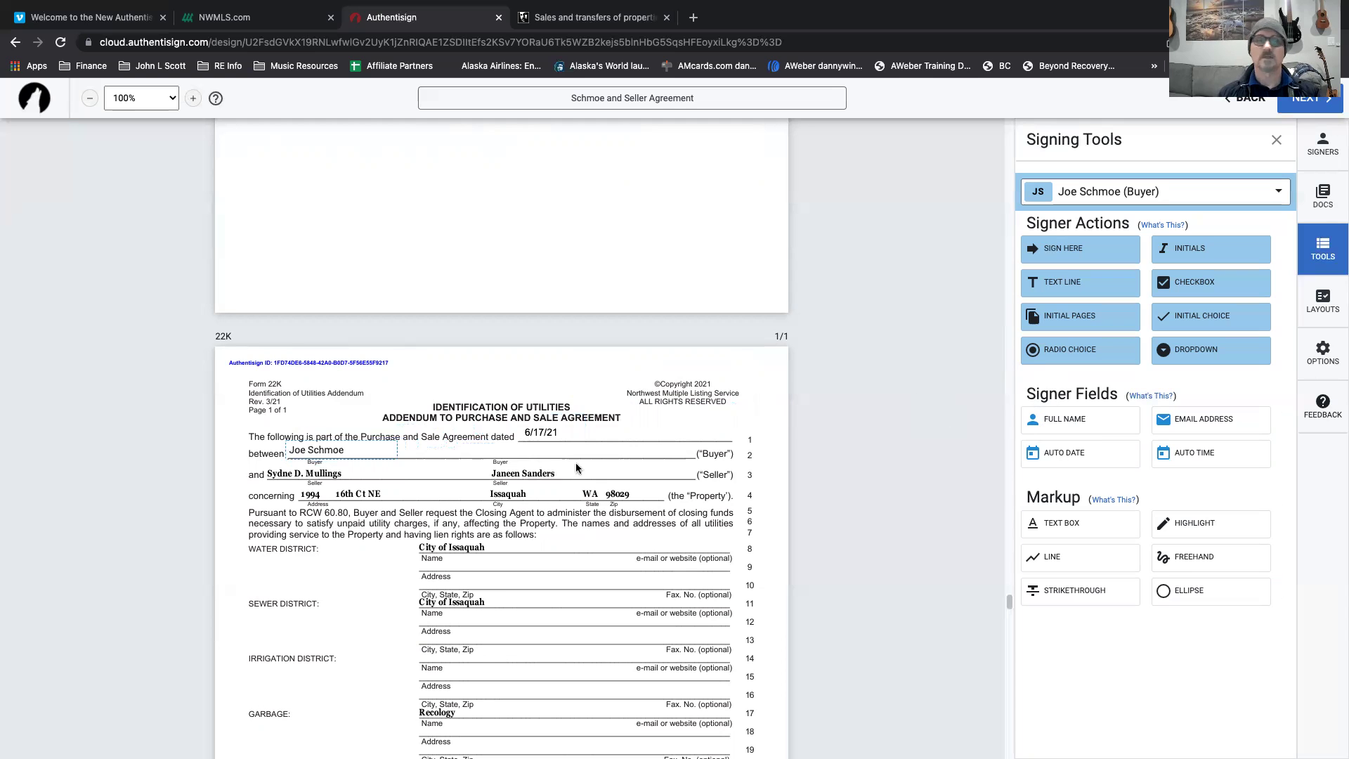
Place a buyer signature on section 2's Buyer line and align its date field with the Date line.
scroll(560, 531, "down", 5)
scroll(362, 506, "down", 3)
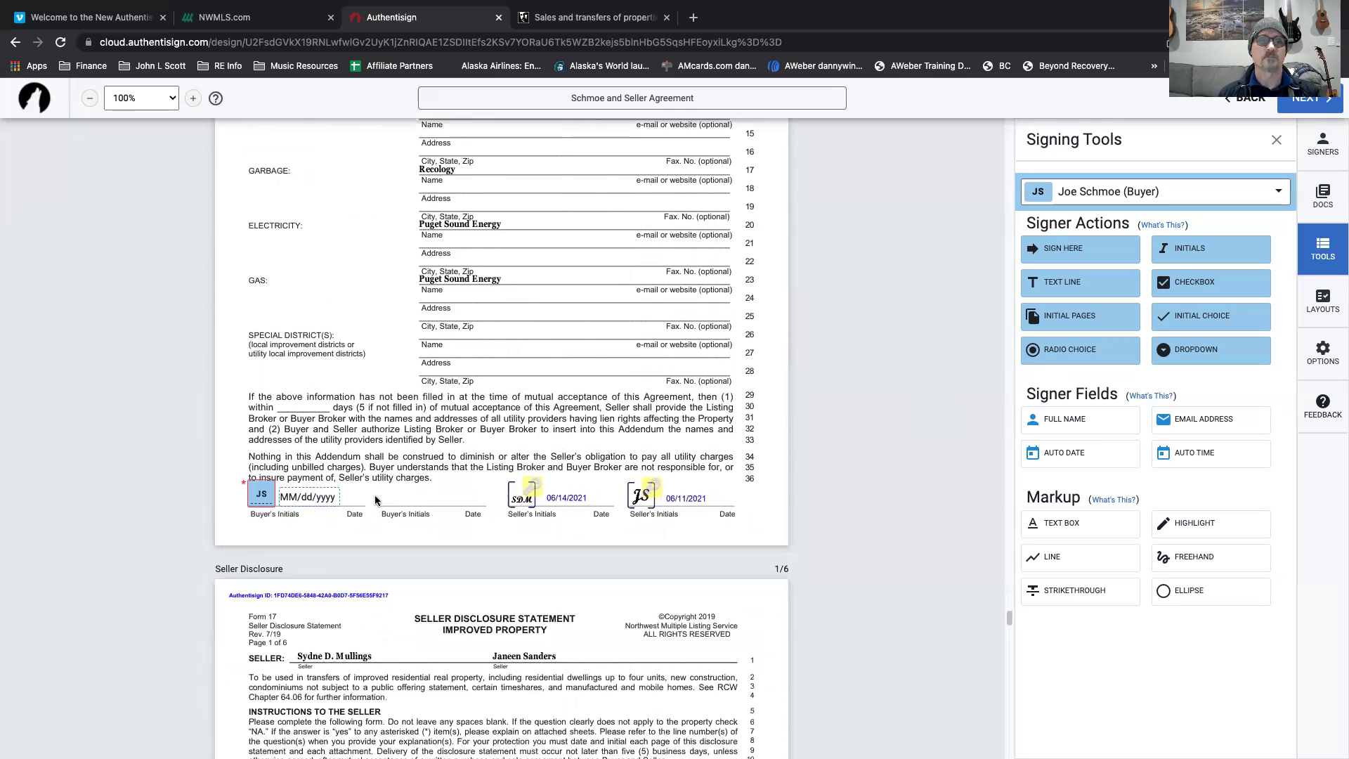
scroll(375, 500, "down", 1)
scroll(375, 500, "down", 4)
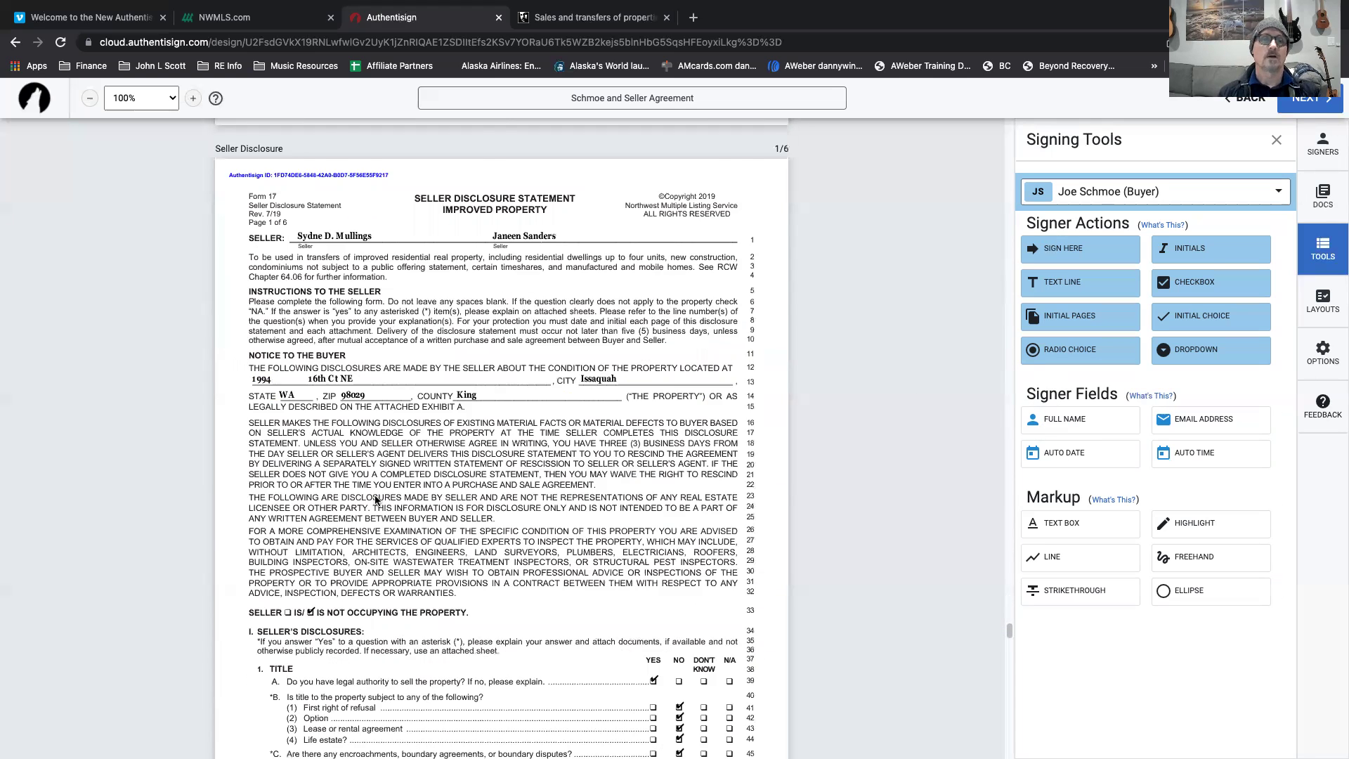
scroll(375, 500, "down", 20)
scroll(375, 501, "down", 20)
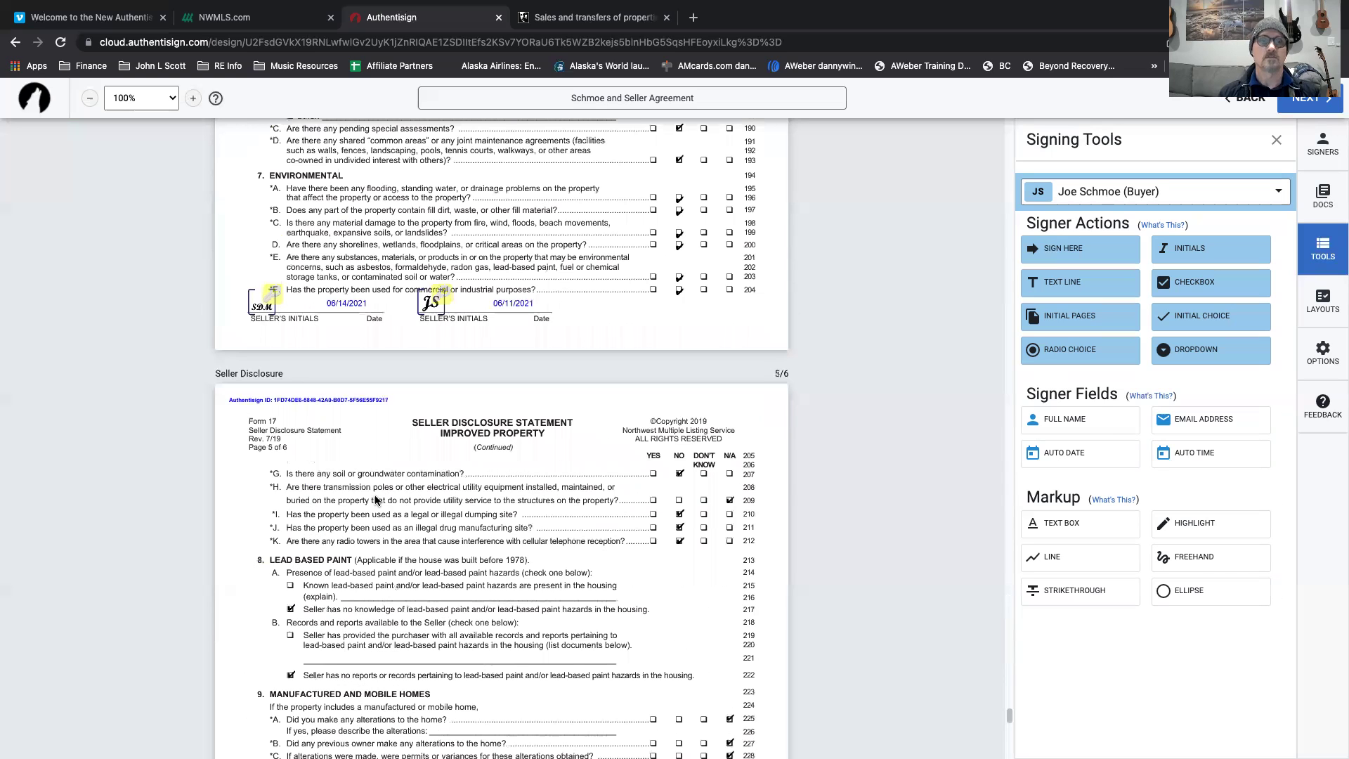
scroll(375, 500, "down", 4)
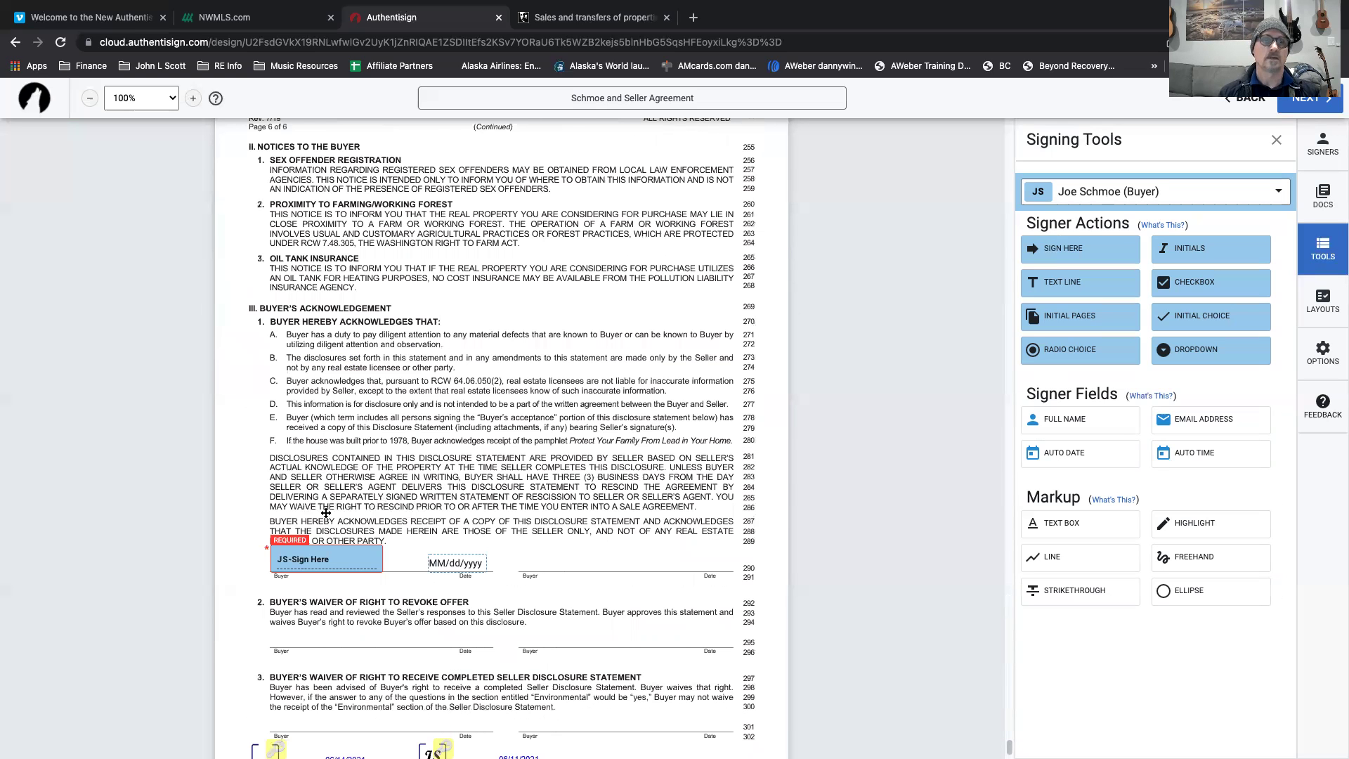
scroll(321, 513, "down", 1)
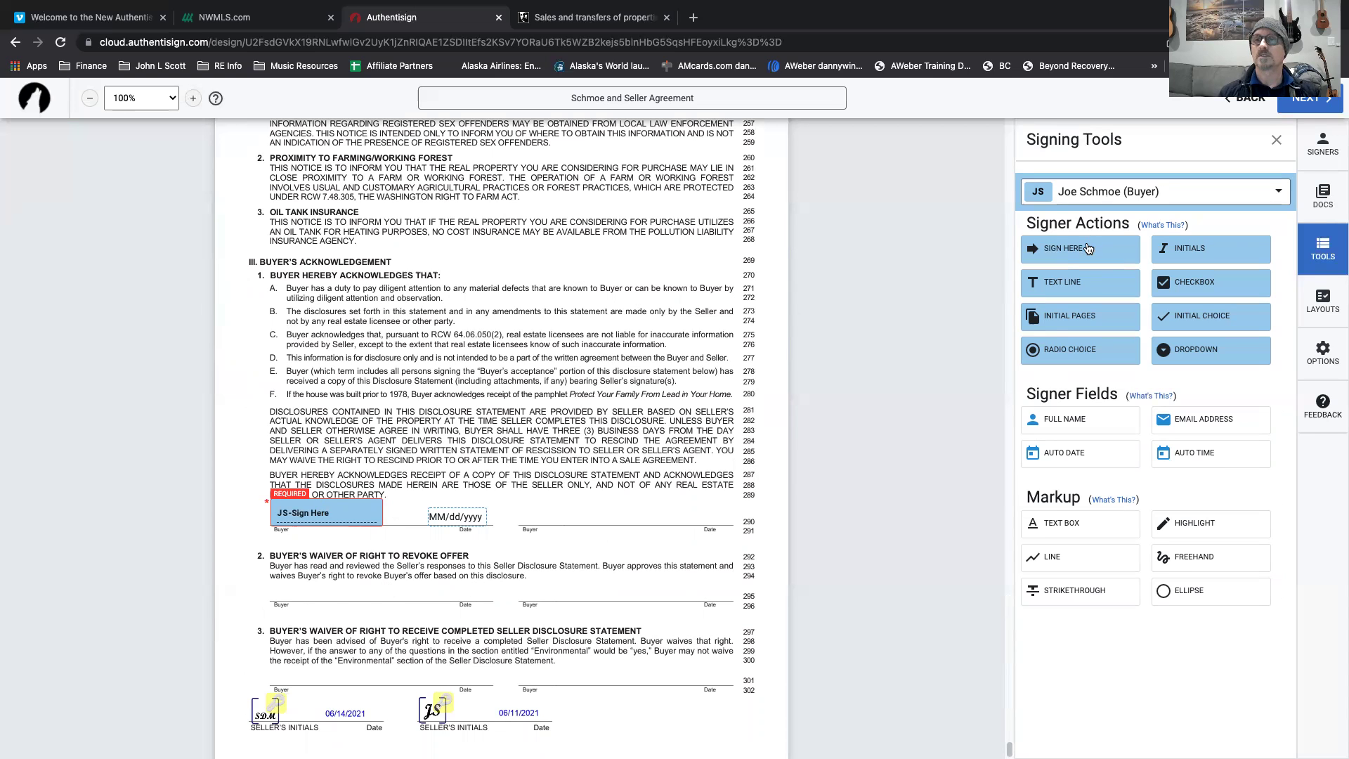
mouse_move(1087, 248)
left_mouse_down()
mouse_move(1009, 263)
mouse_move(282, 579)
left_mouse_up()
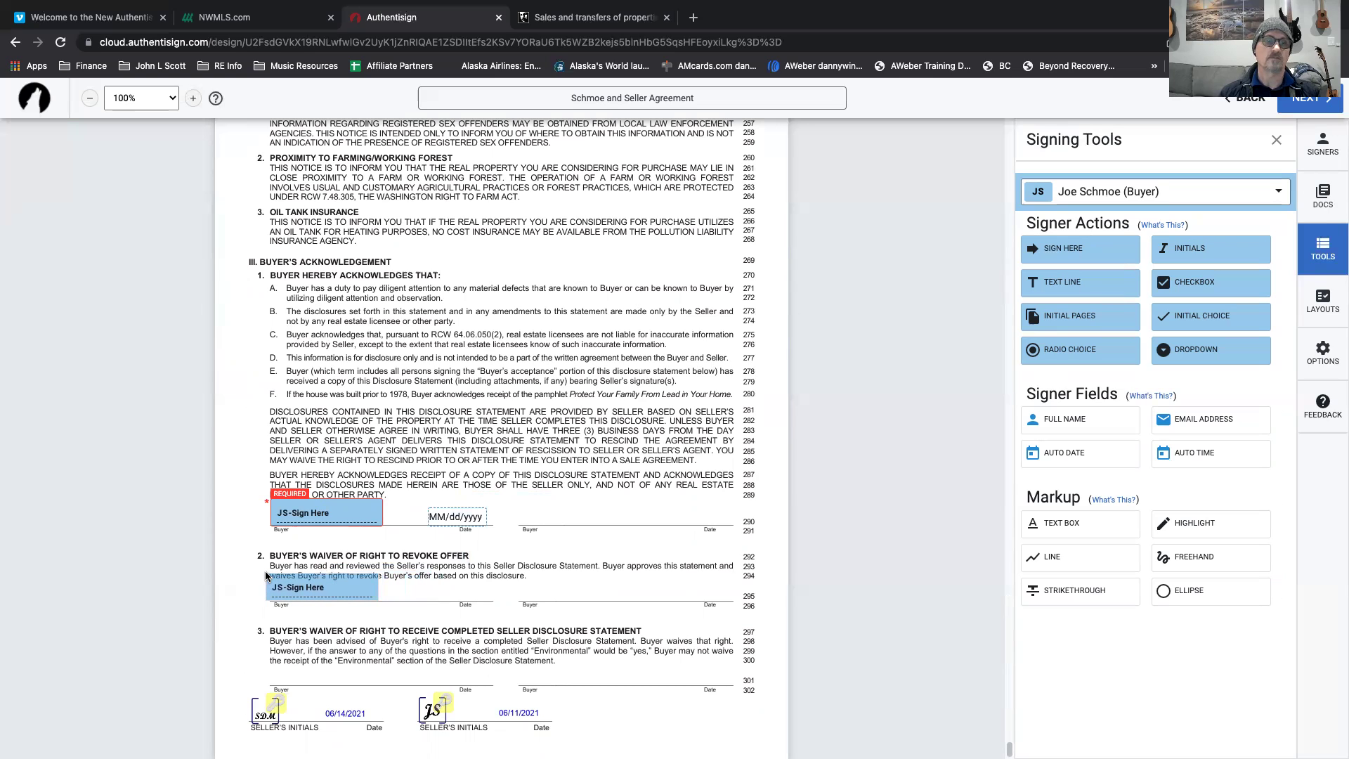
left_click_drag(403, 591, 465, 590)
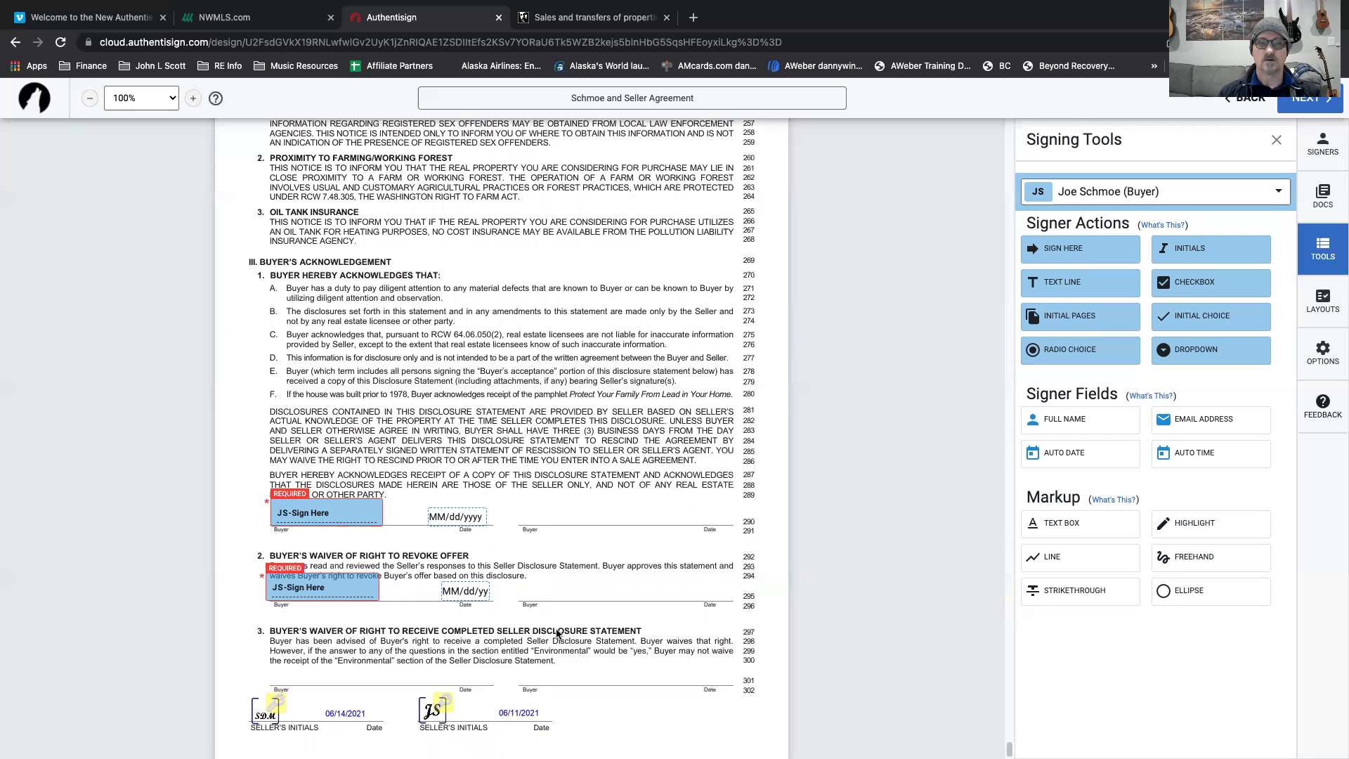
scroll(556, 633, "up", 12)
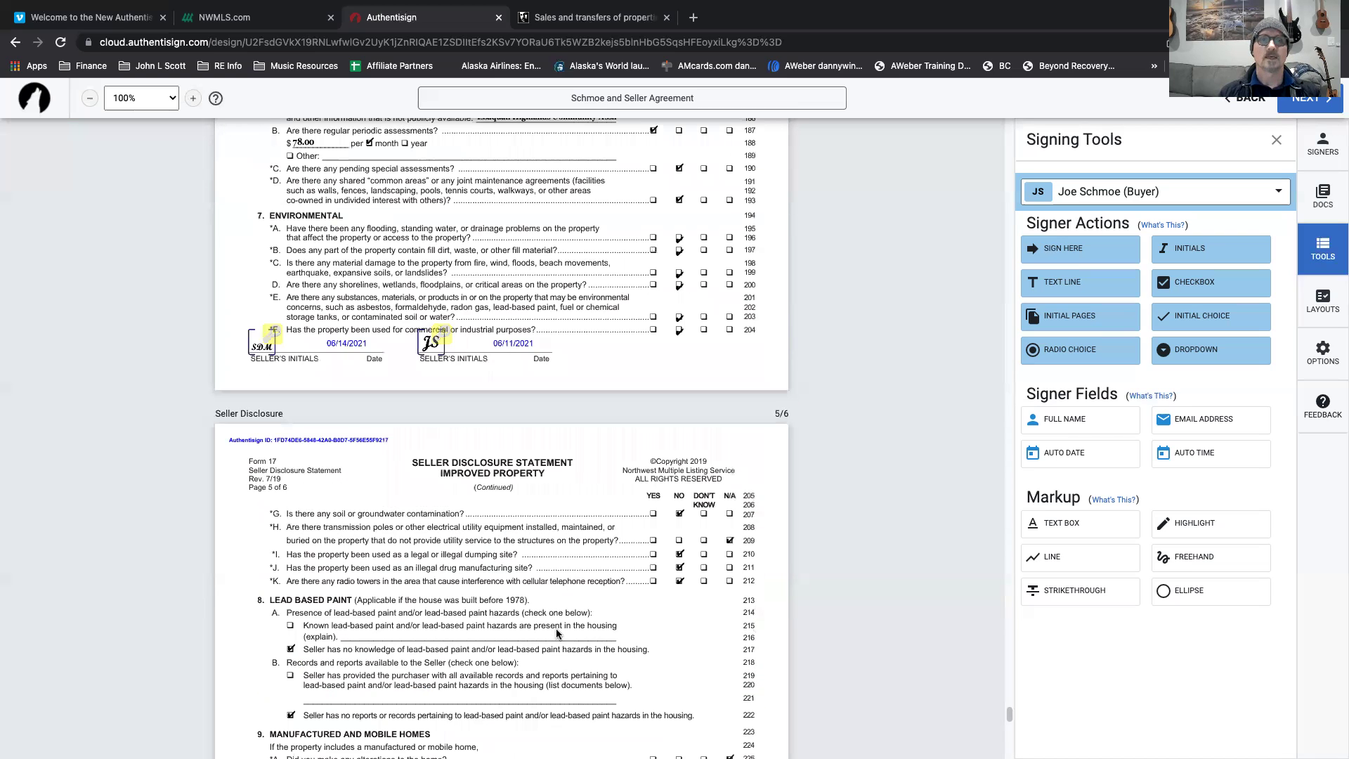
scroll(557, 633, "down", 20)
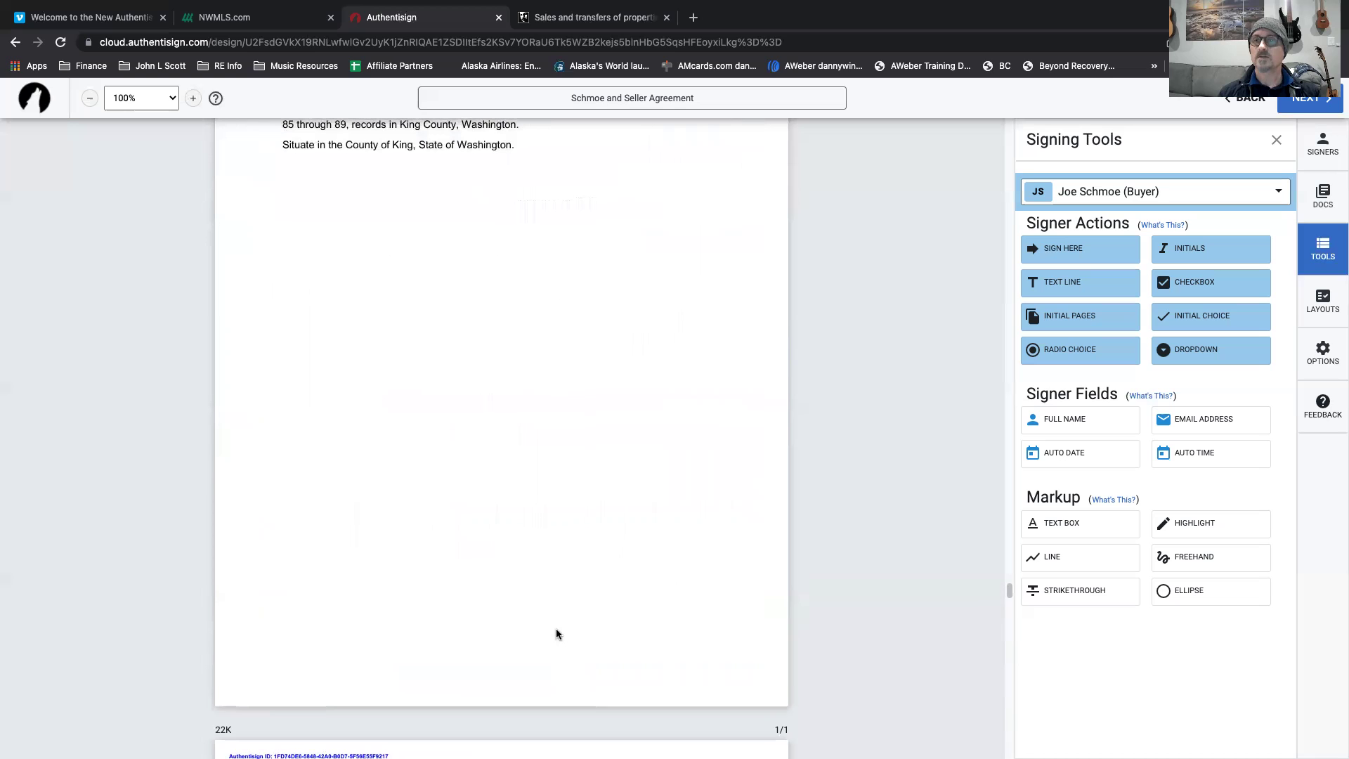
scroll(556, 632, "down", 1)
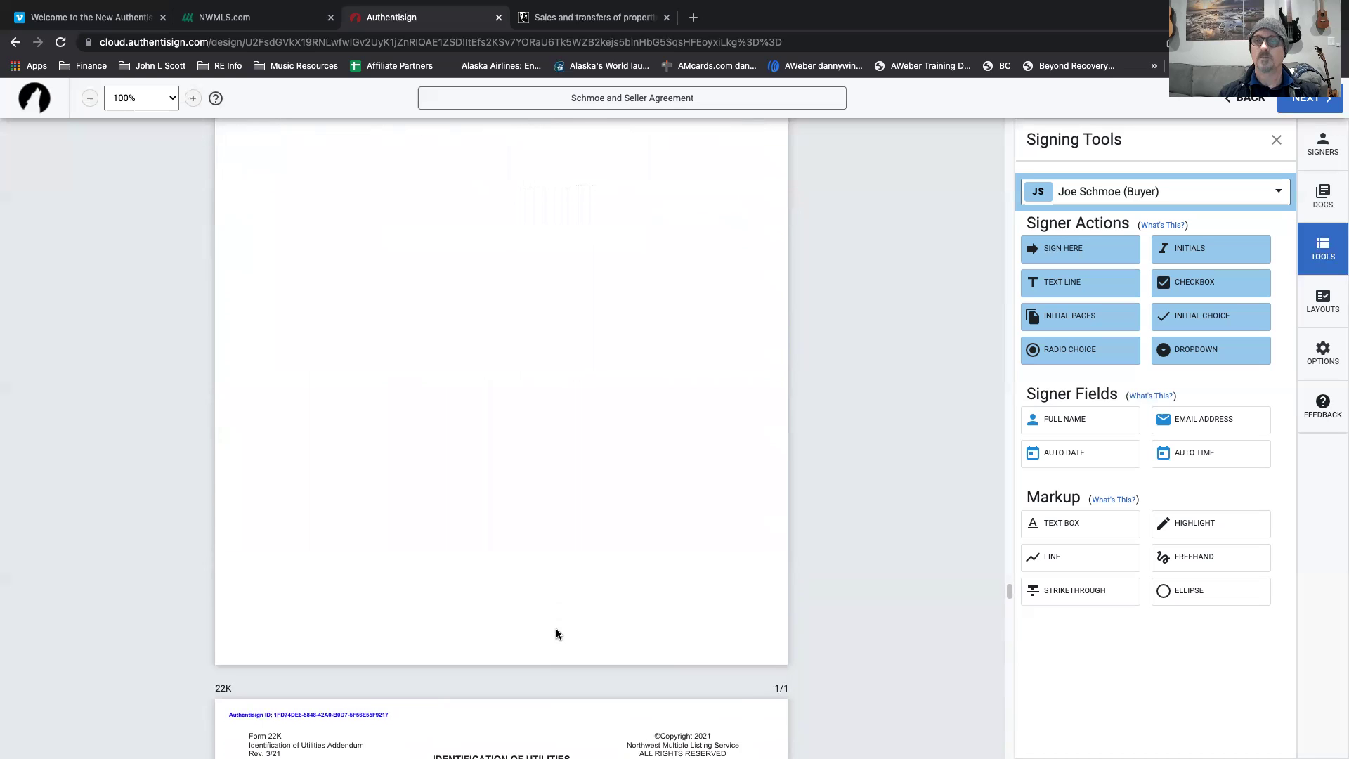
scroll(645, 575, "up", 3)
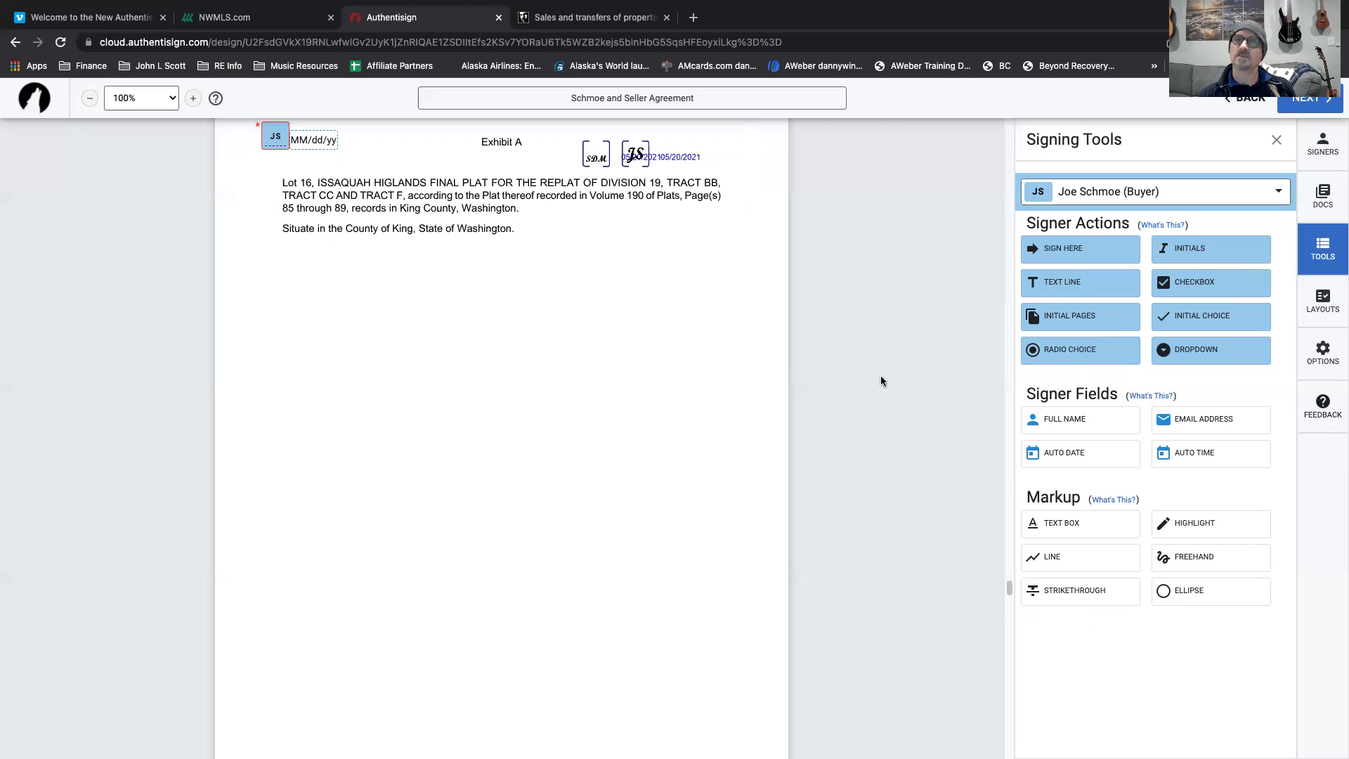
left_click(1276, 140)
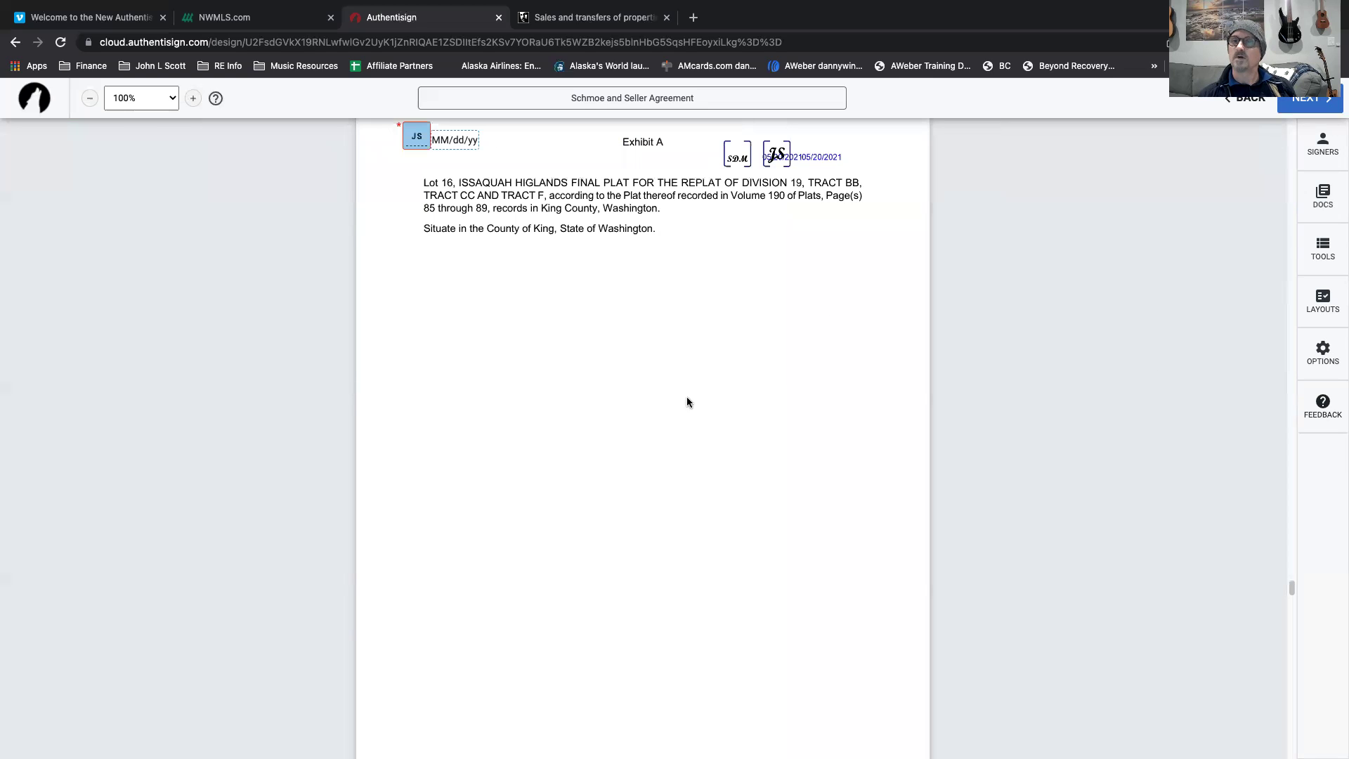
scroll(646, 322, "up", 15)
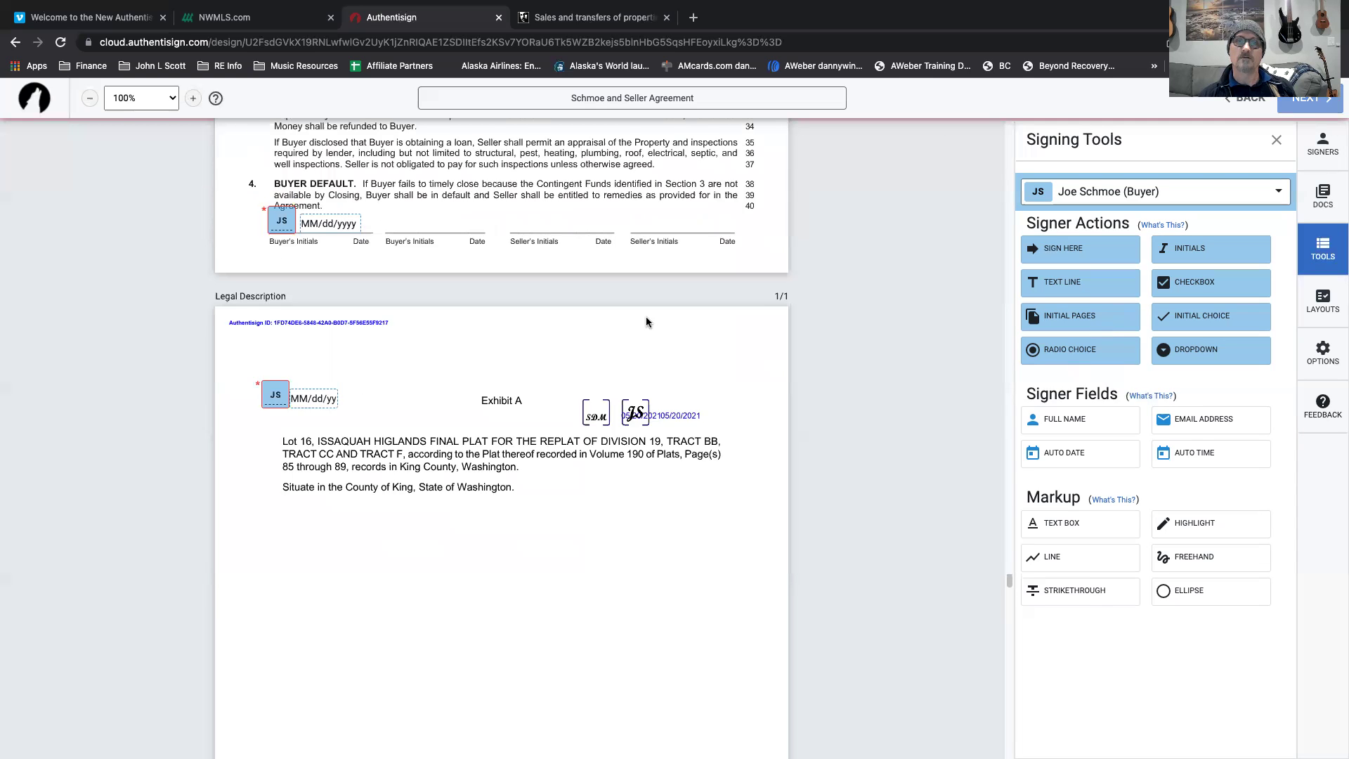
scroll(646, 321, "up", 20)
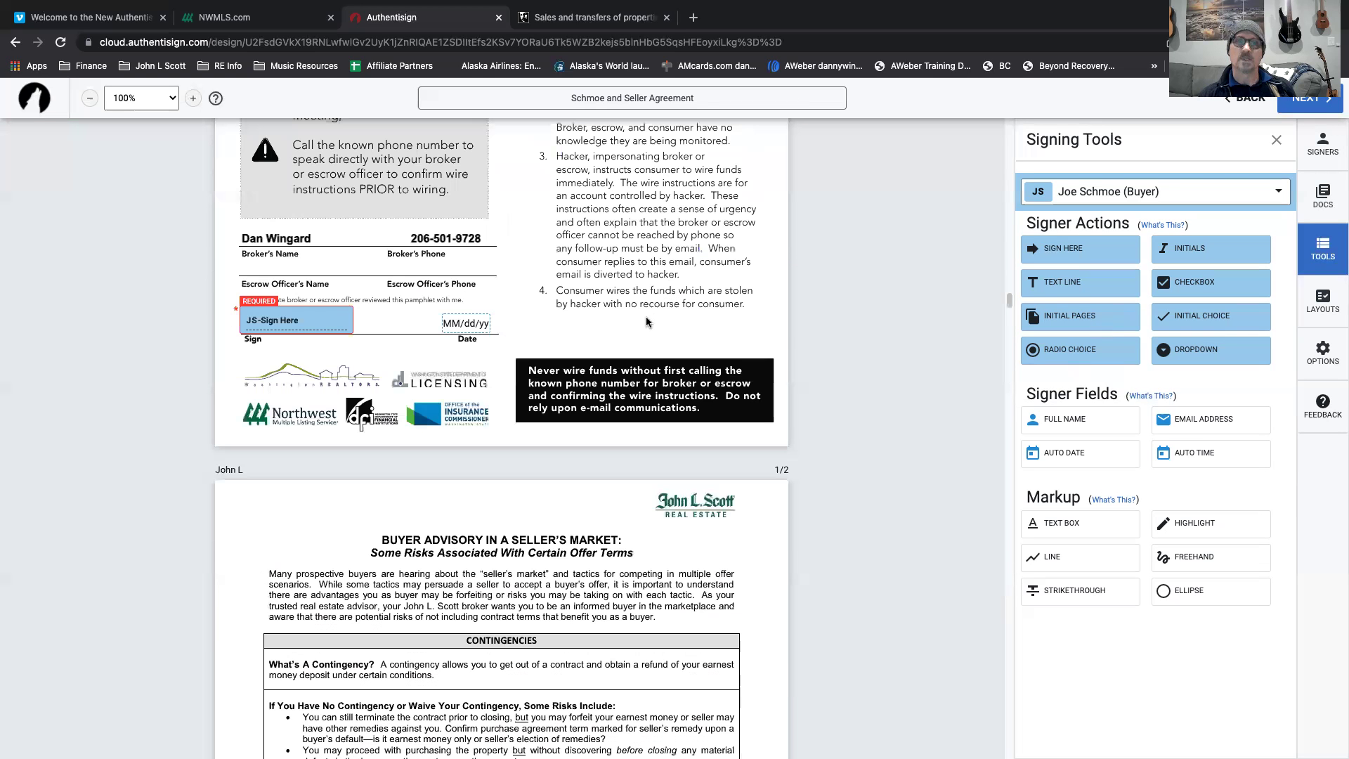
scroll(646, 322, "up", 20)
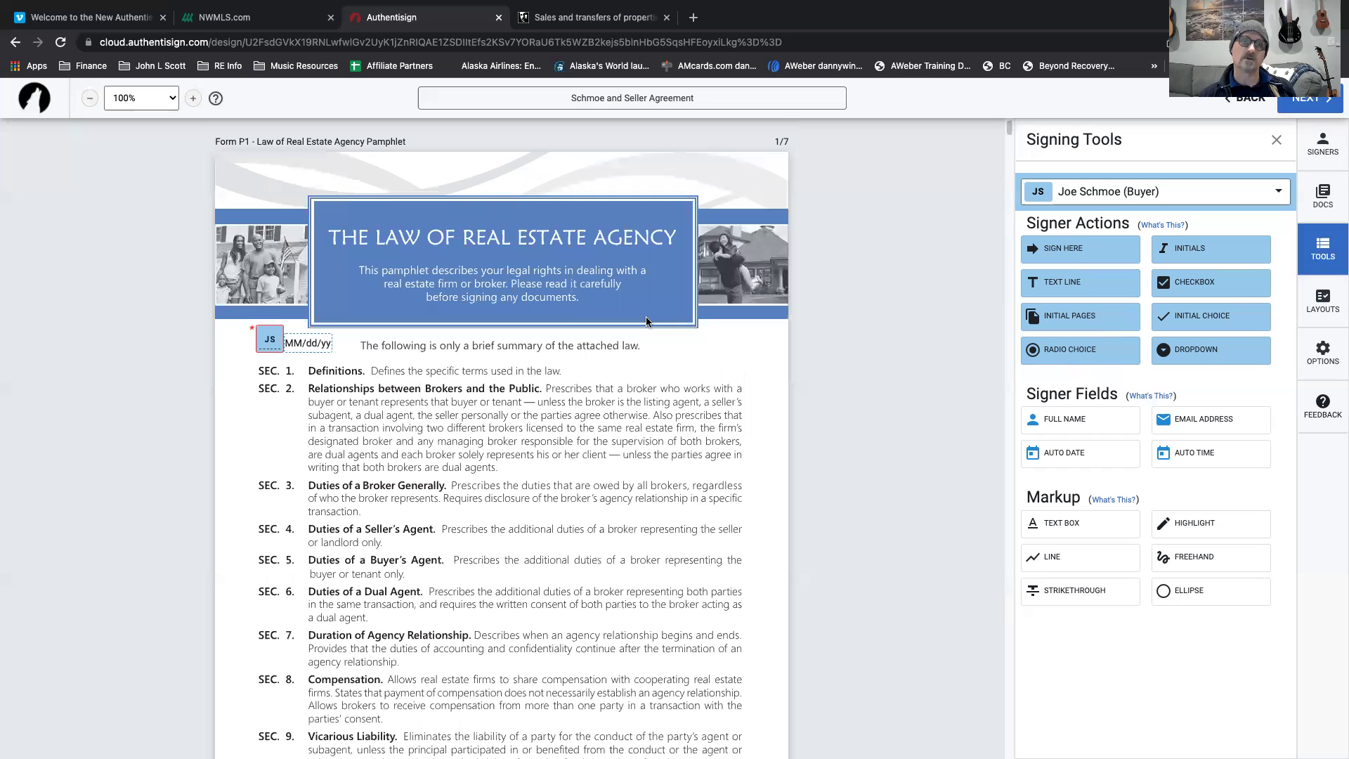
scroll(646, 322, "down", 12)
scroll(646, 320, "down", 20)
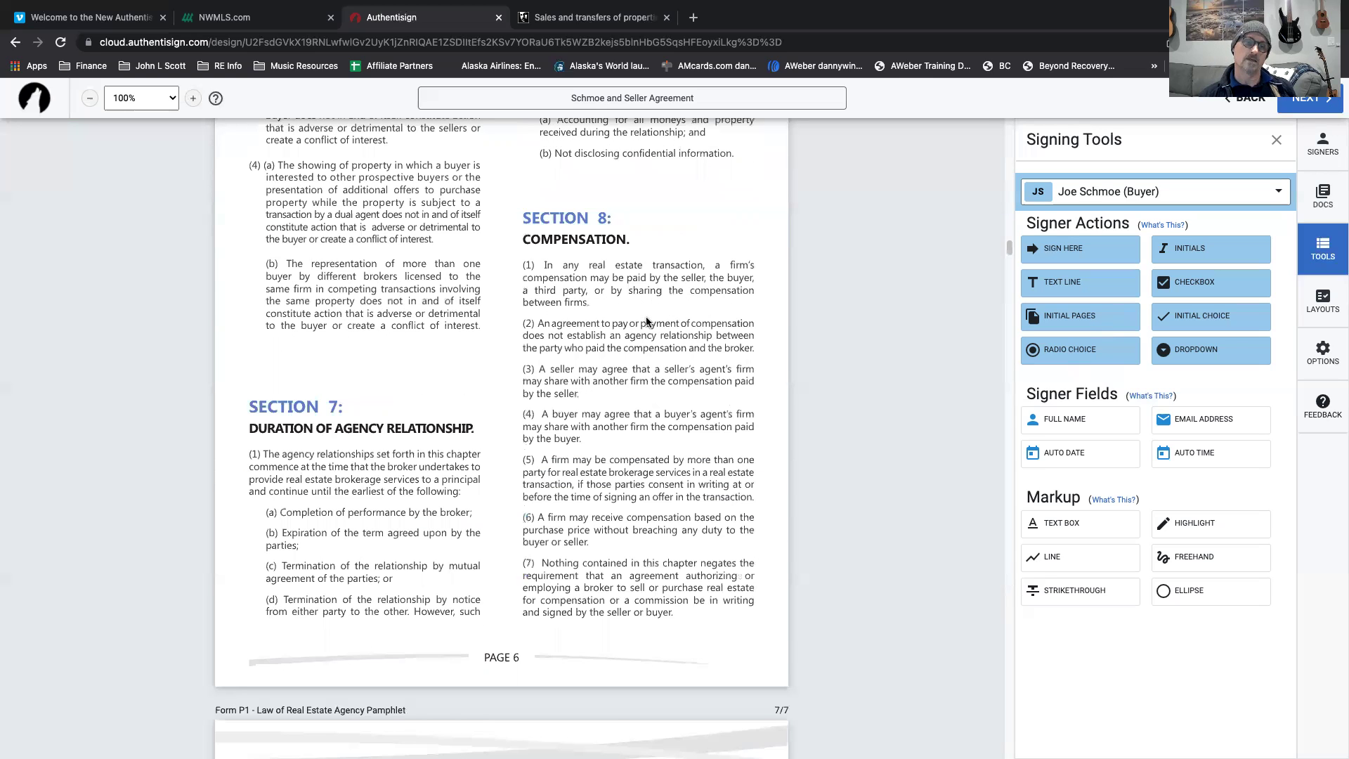
scroll(646, 321, "down", 15)
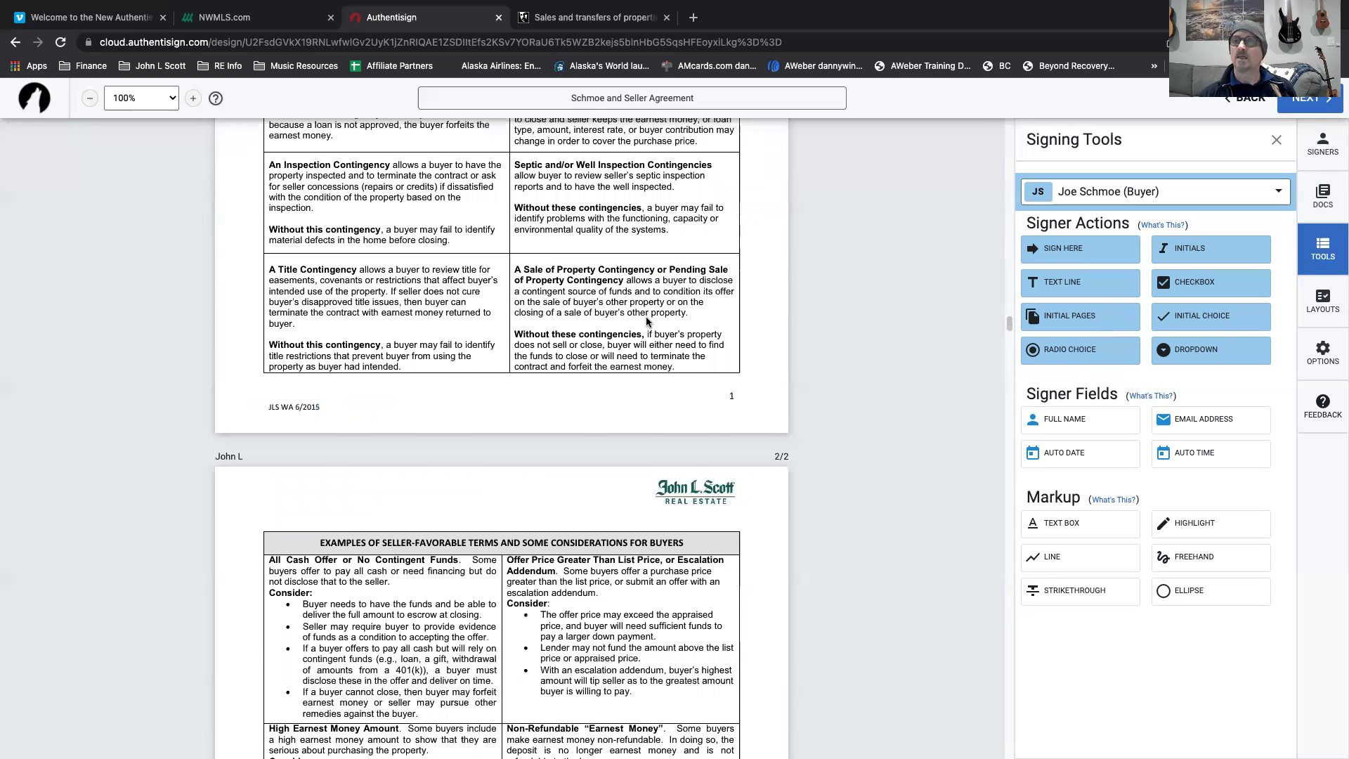
scroll(880, 215, "down", 10)
scroll(879, 215, "up", 3)
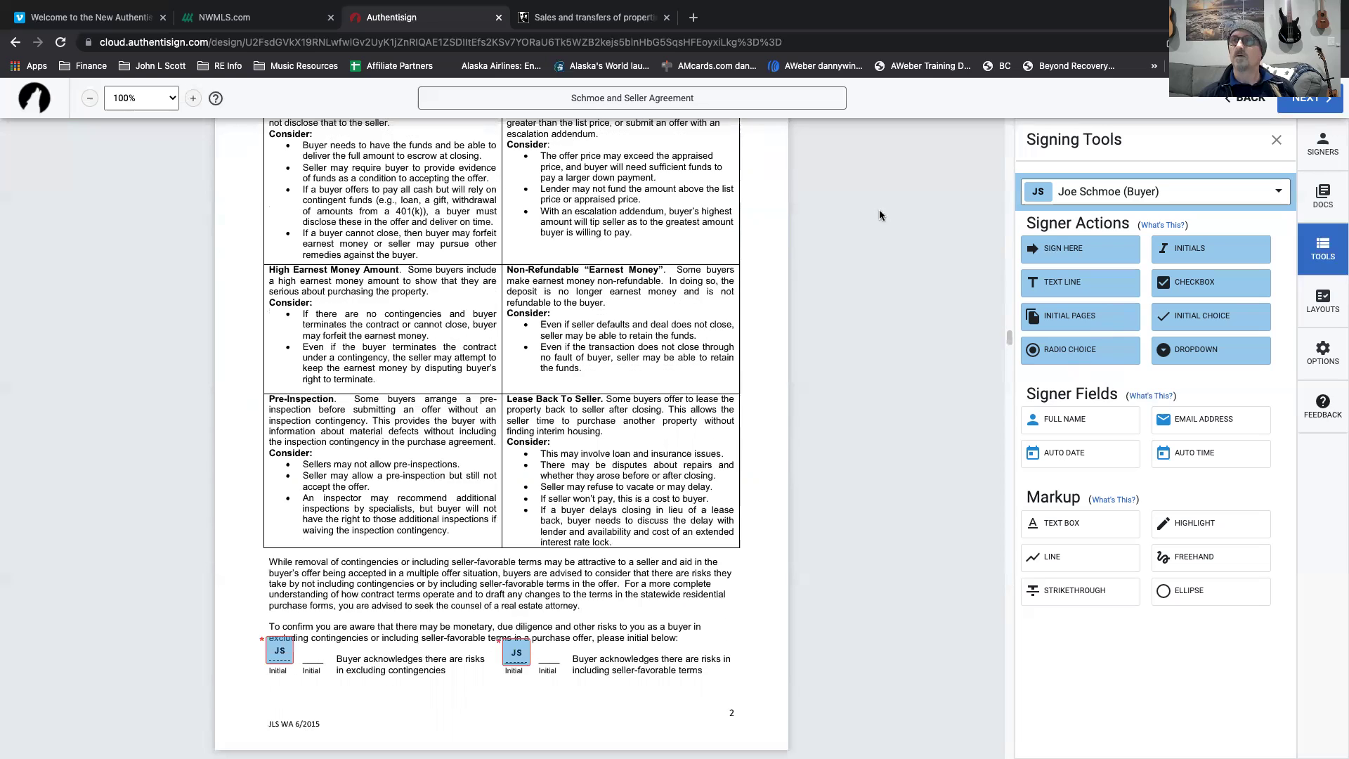
Advance to Finalize Signing Setup, where the invitation expires 4/1/2022 at 11:59 PM.
left_click(1308, 103)
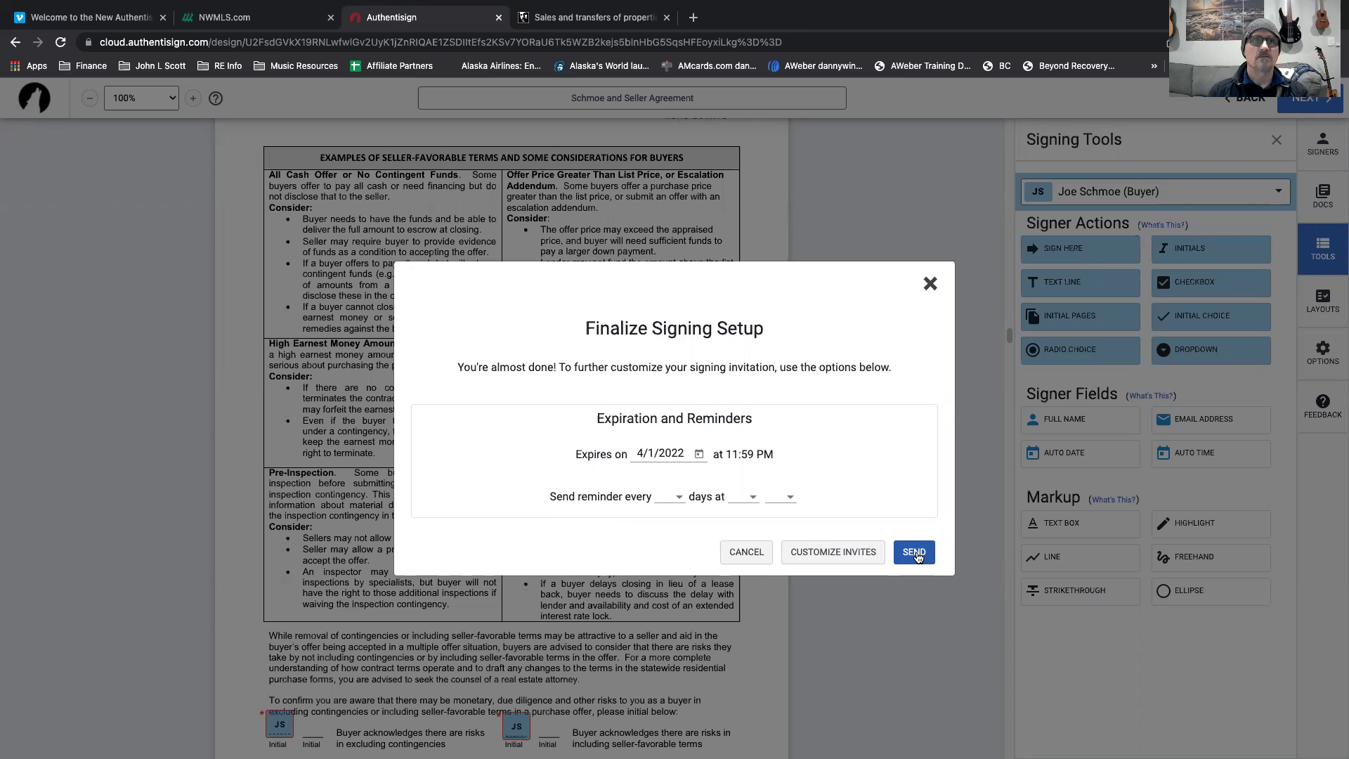
On NWMLS.com, open the Authentisign Signing Electronically guide, Authentisign_Sign.pdf.
left_click(245, 25)
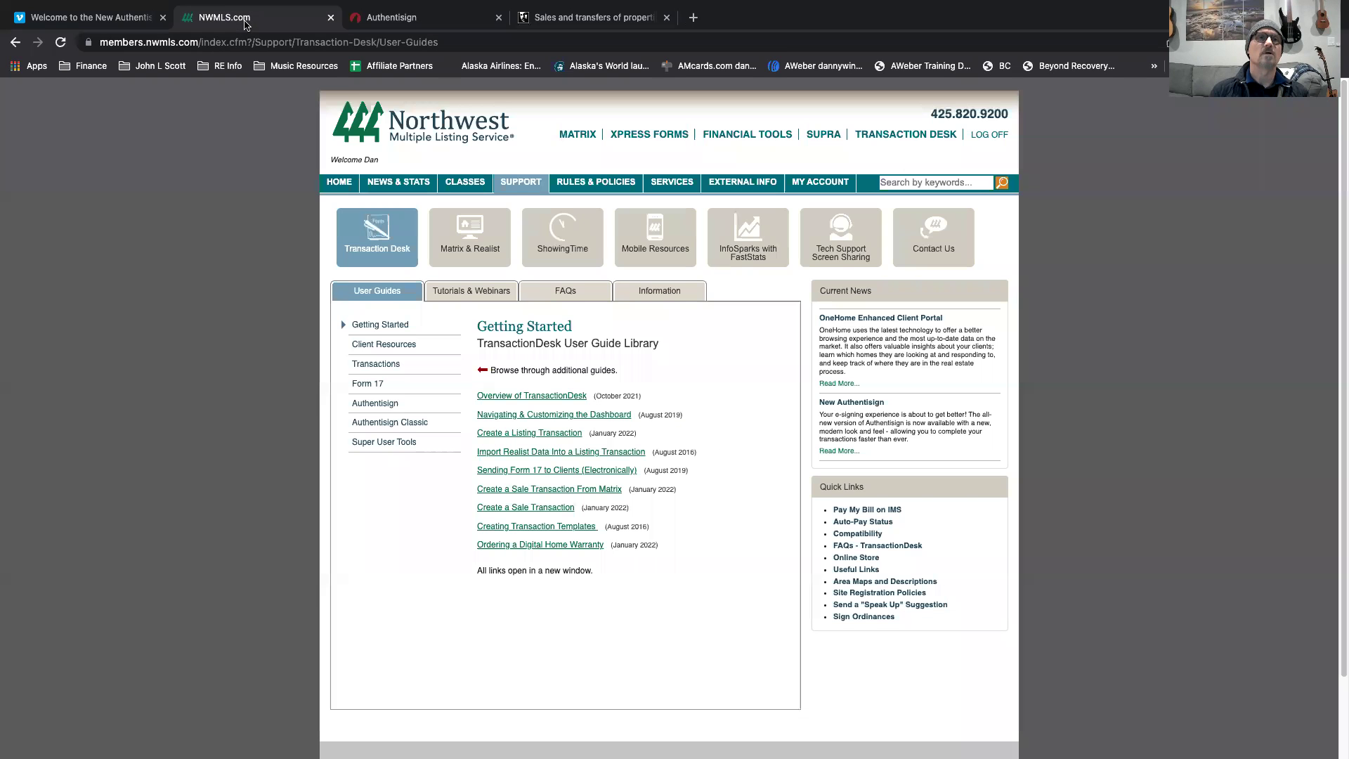
left_click(384, 403)
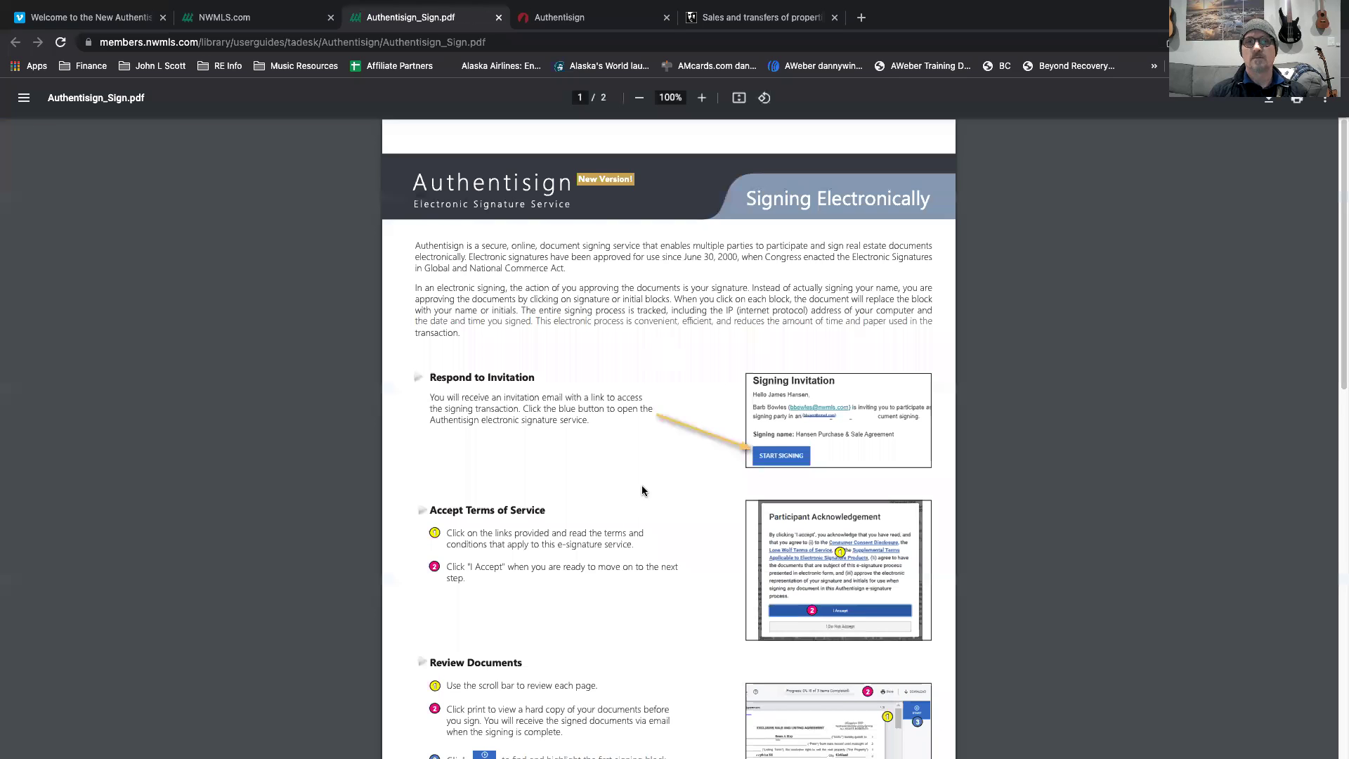
scroll(624, 472, "down", 3)
scroll(624, 473, "down", 3)
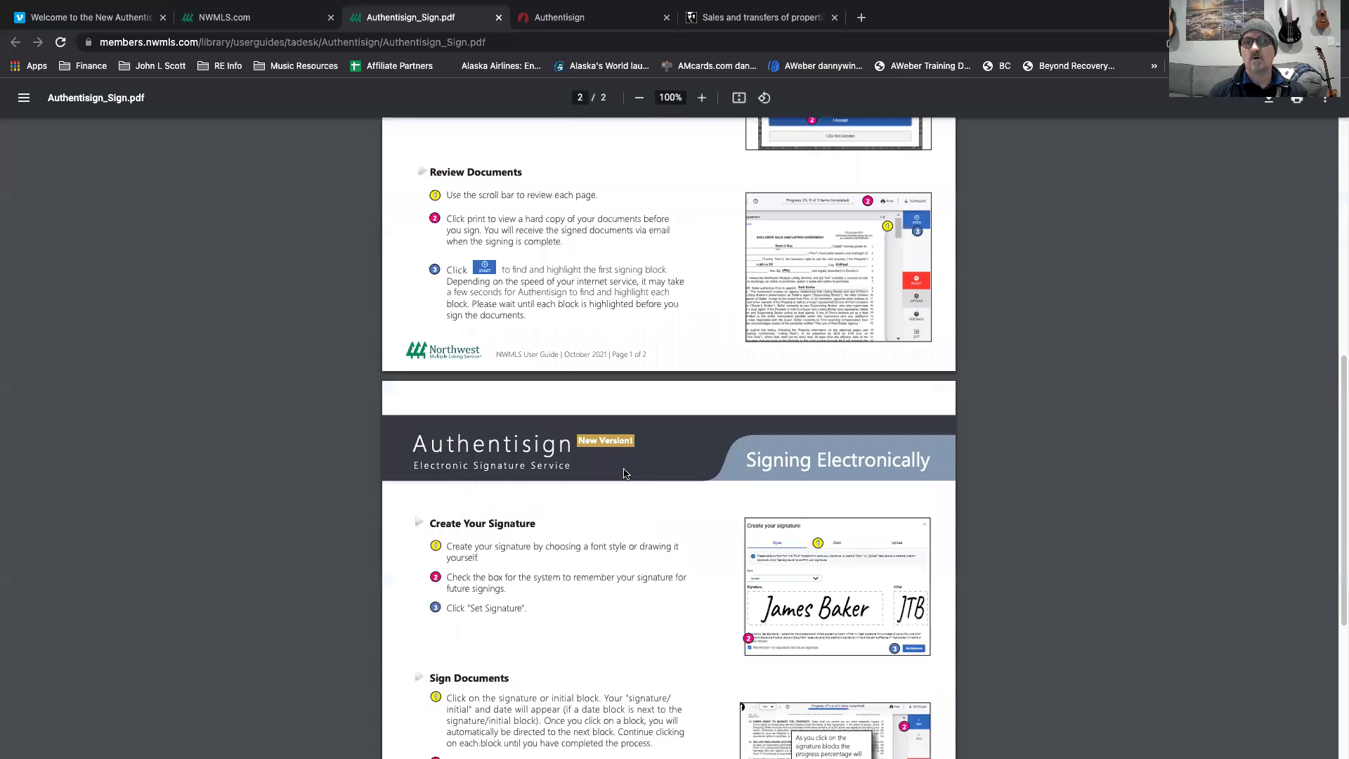
scroll(623, 473, "down", 3)
scroll(632, 422, "up", 10)
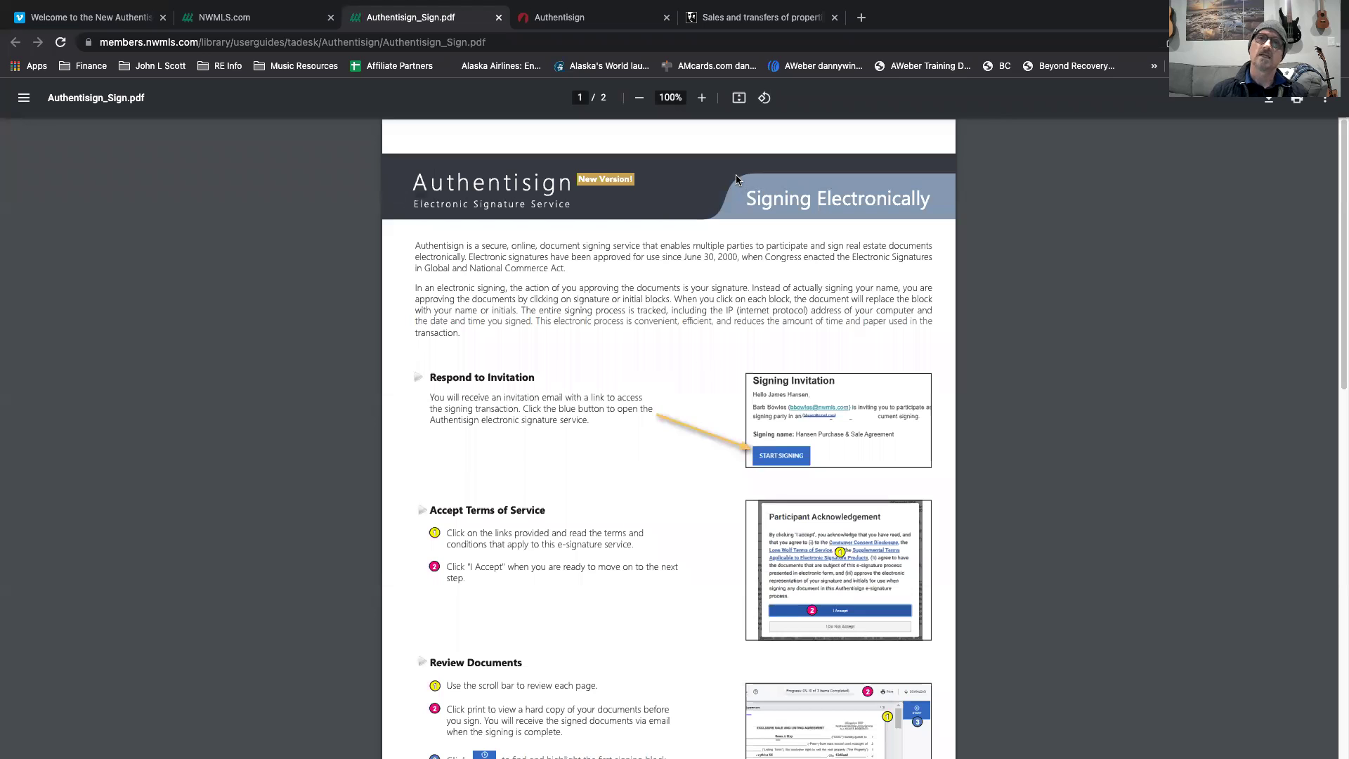